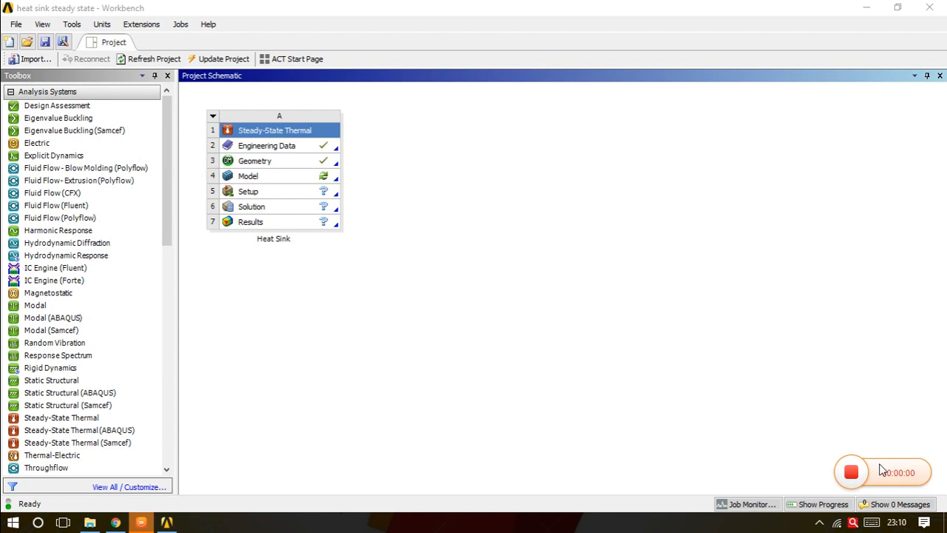
{"action": "left_click_drag", "start_coordinate": [882, 470], "coordinate": [898, 510]}
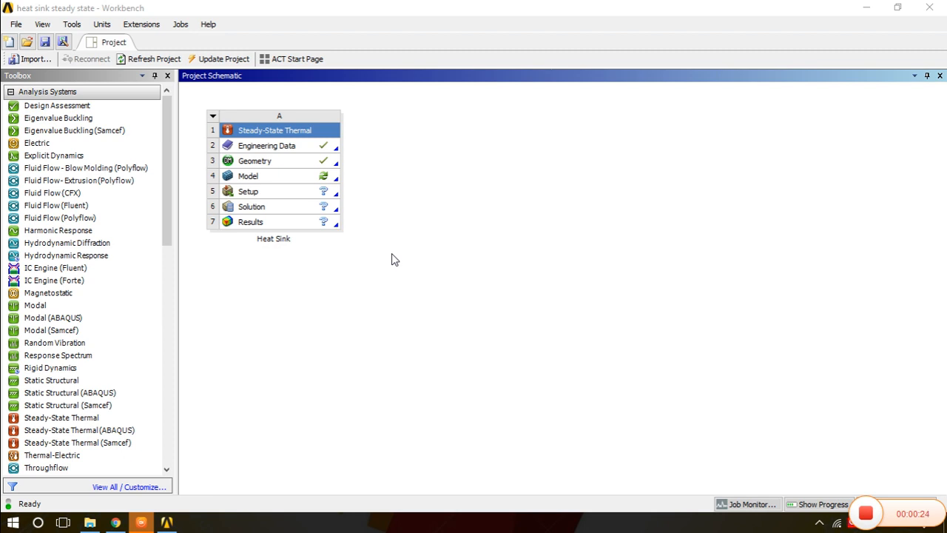
- Examine the aluminum alloy's thermal conductivity in the engineering data and the heat sink's shape in DesignModeler
{"action": "double_click", "coordinate": [294, 148]}
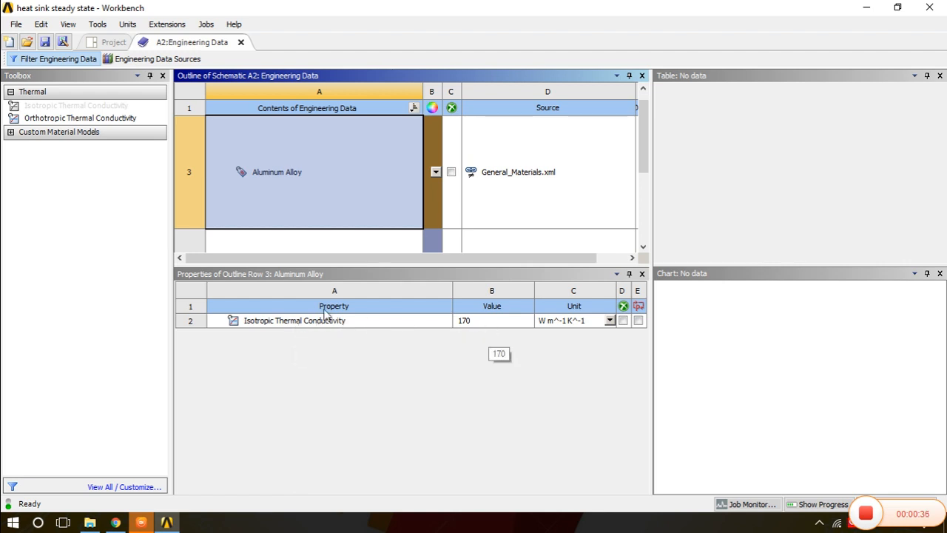
{"action": "left_click", "coordinate": [240, 43]}
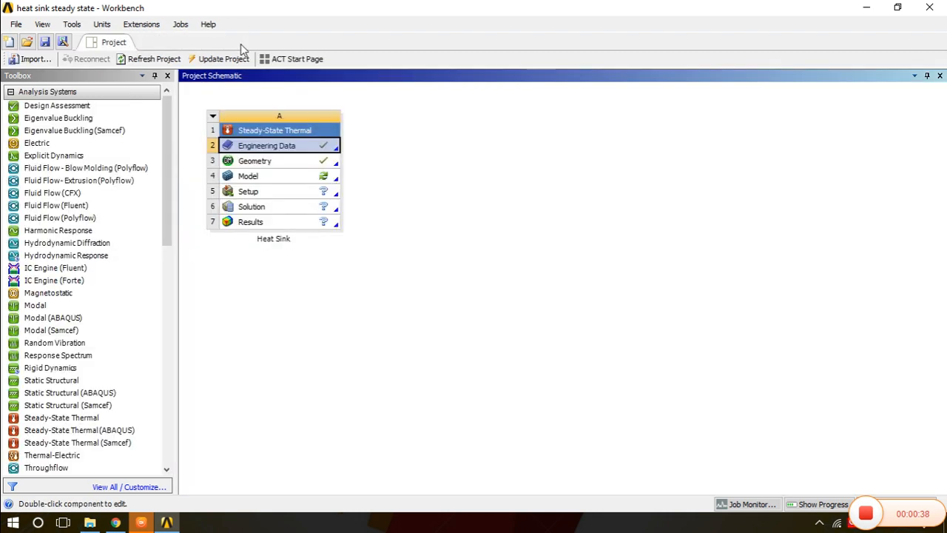
{"action": "left_click", "coordinate": [265, 163]}
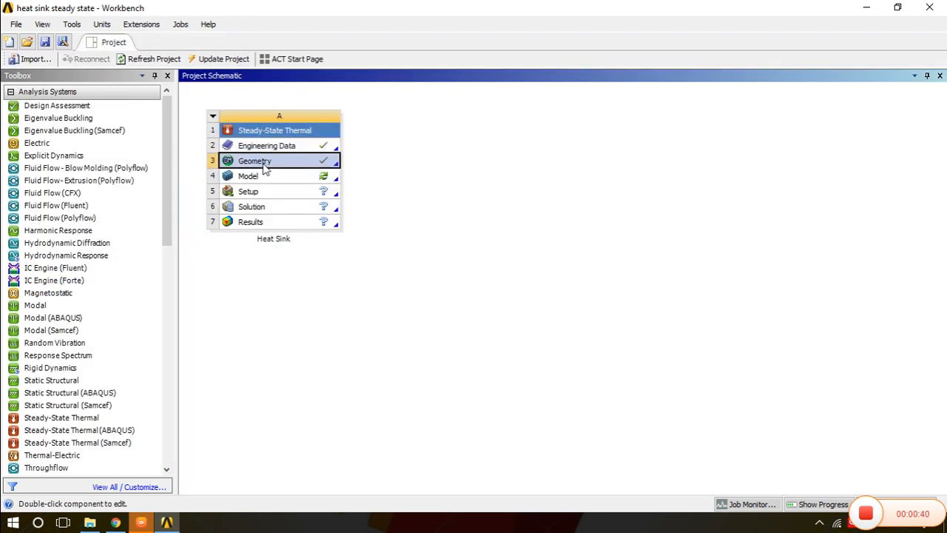
{"action": "double_click", "coordinate": [265, 168]}
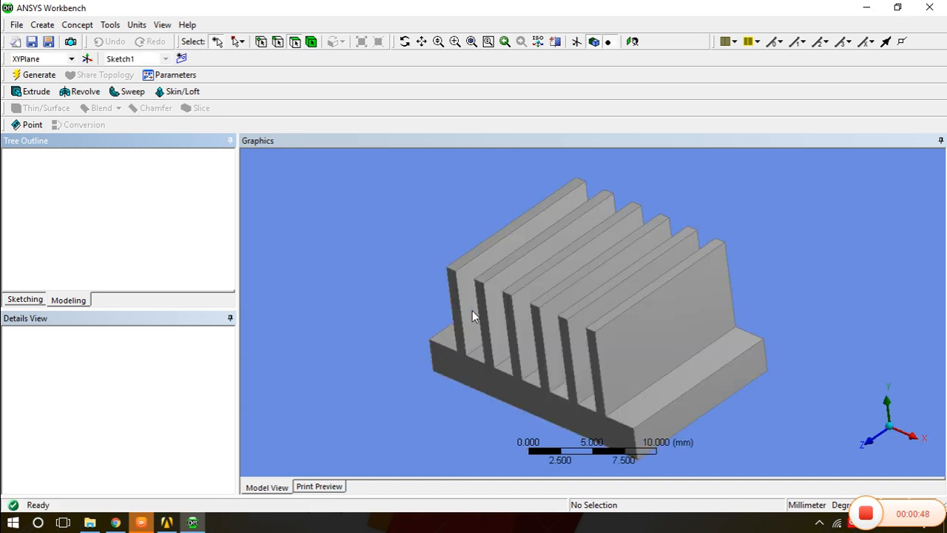
{"action": "middle_click_drag", "start_coordinate": [569, 360], "coordinate": [599, 342]}
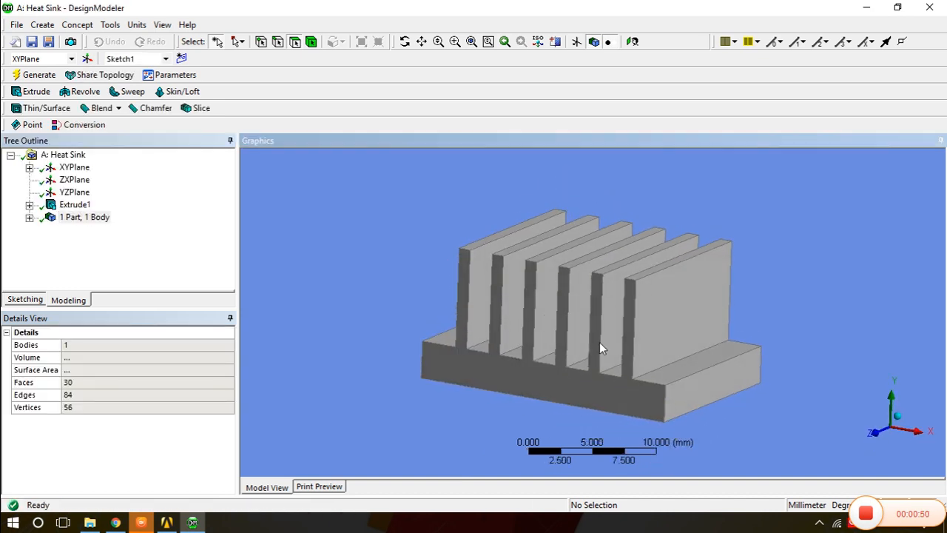
{"action": "scroll", "coordinate": [599, 341], "scroll_direction": "down", "scroll_amount": 2}
{"action": "scroll", "coordinate": [600, 342], "scroll_direction": "up", "scroll_amount": 3}
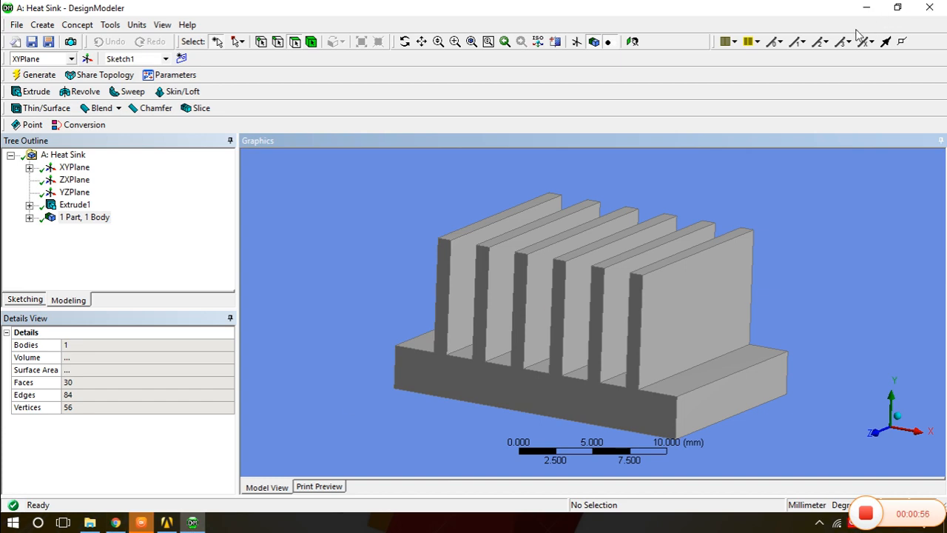
{"action": "key", "text": "alt+F4"}
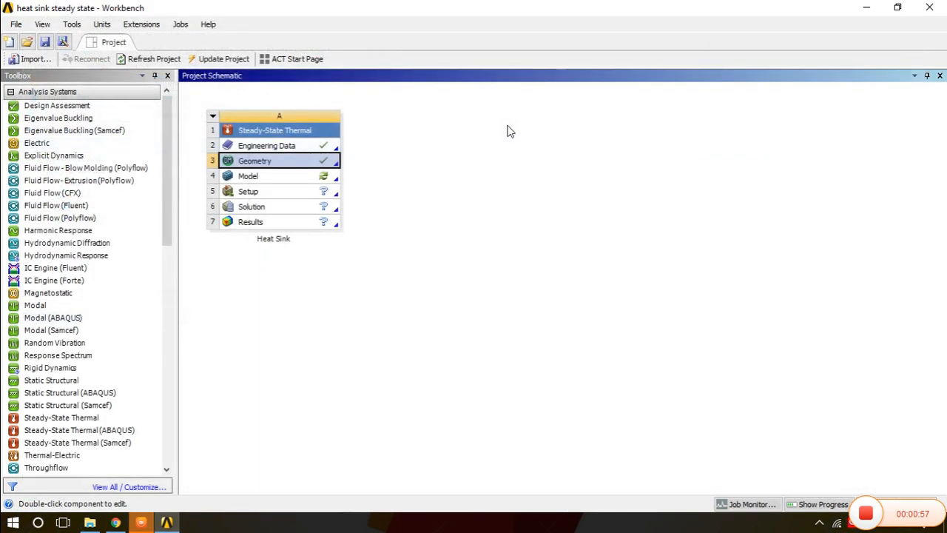
- Open the model in Mechanical and insert a mesh sizing control scoped to the whole heat sink body
{"action": "double_click", "coordinate": [270, 181]}
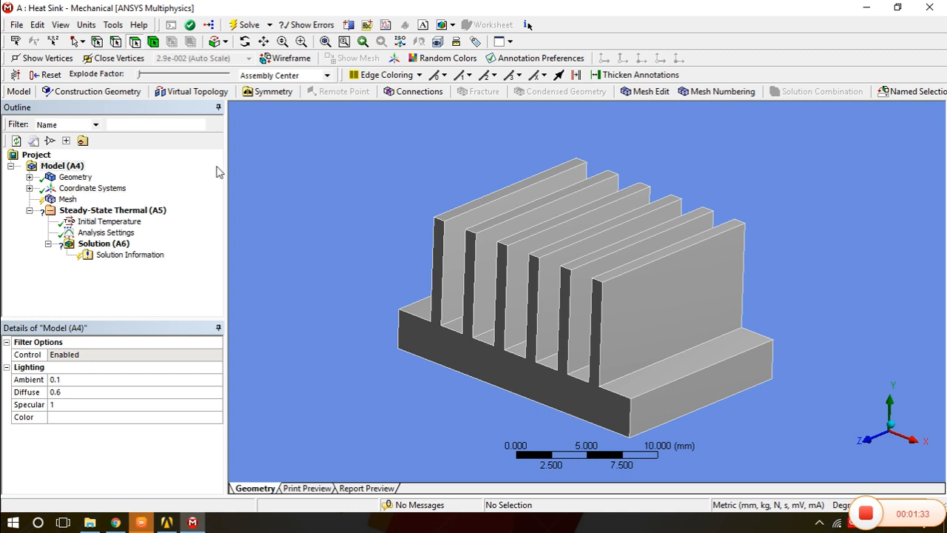
{"action": "right_click", "coordinate": [66, 200]}
{"action": "mouse_move", "coordinate": [140, 209]}
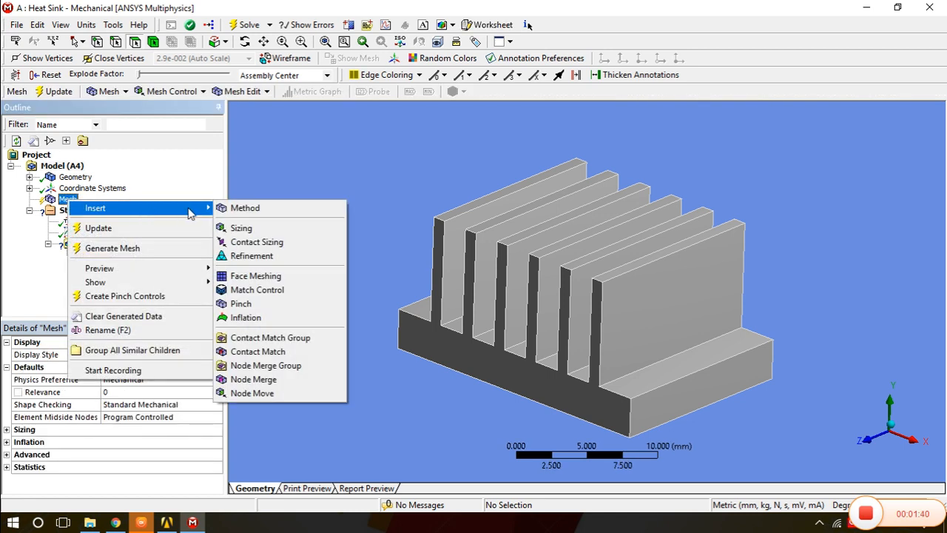
{"action": "left_click", "coordinate": [244, 229]}
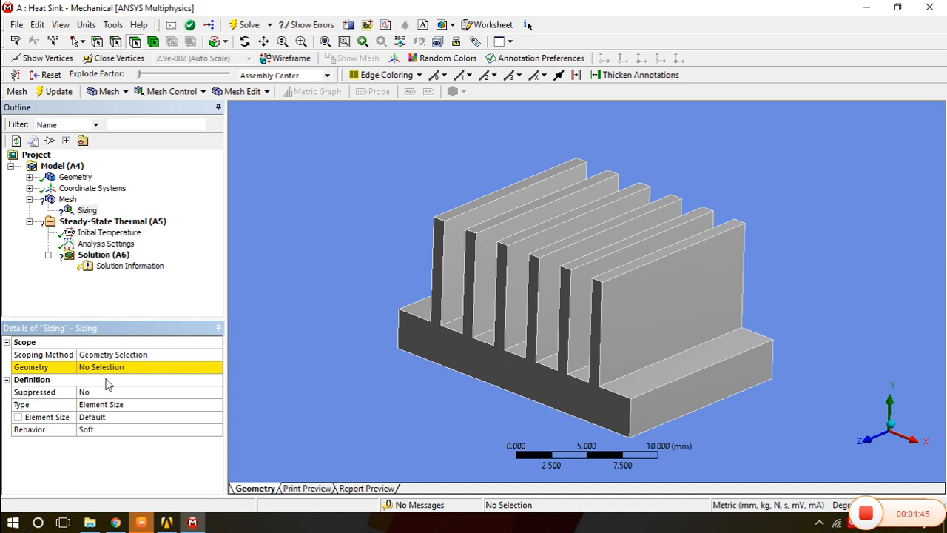
{"action": "left_click", "coordinate": [153, 41]}
{"action": "left_click", "coordinate": [520, 296]}
{"action": "left_click", "coordinate": [120, 368]}
{"action": "left_click", "coordinate": [111, 367]}
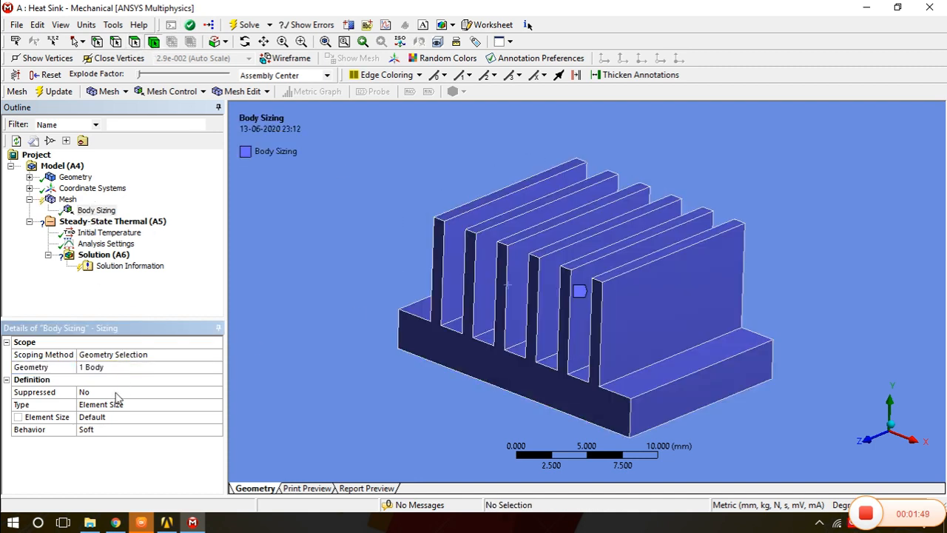
- Switch the unit system to Metric (m, kg, N, s, V, A) for the body sizing's element size
{"action": "left_click", "coordinate": [116, 405]}
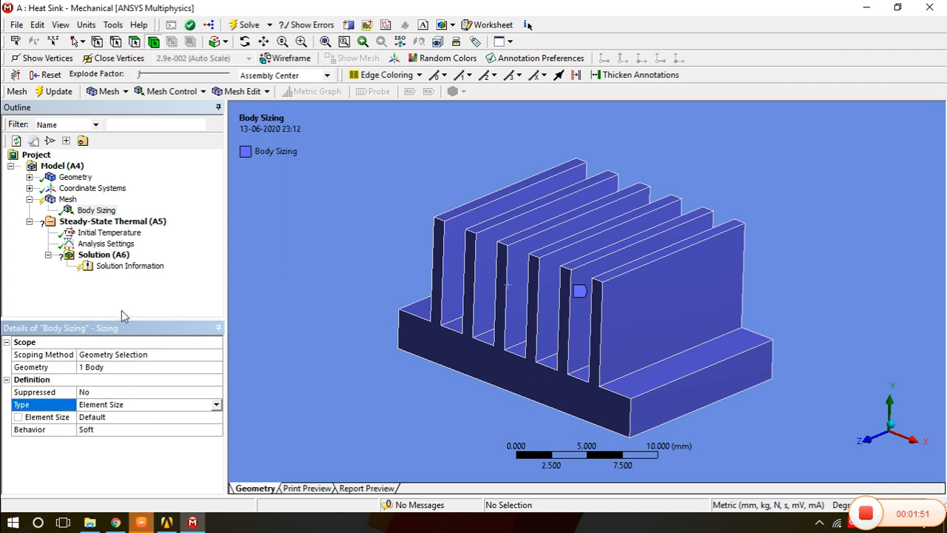
{"action": "left_click", "coordinate": [98, 420]}
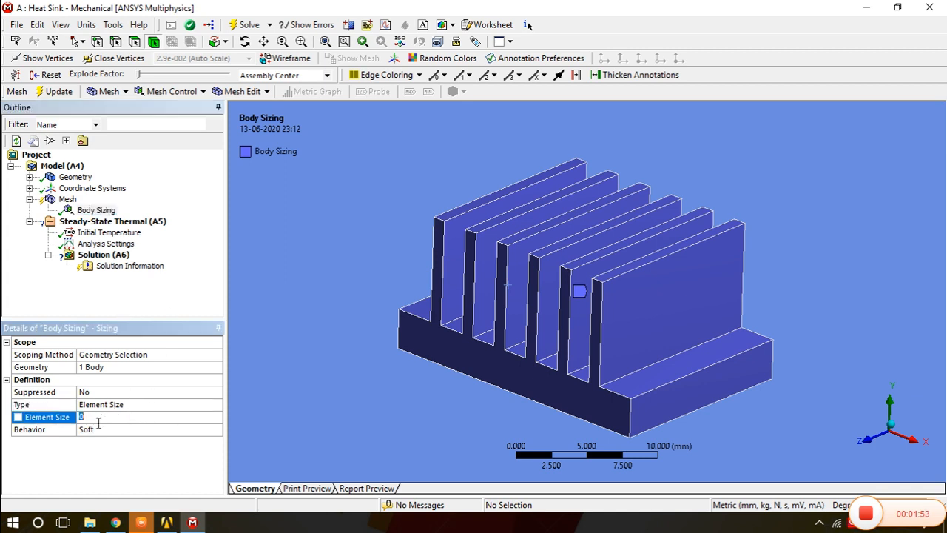
{"action": "left_click", "coordinate": [90, 25]}
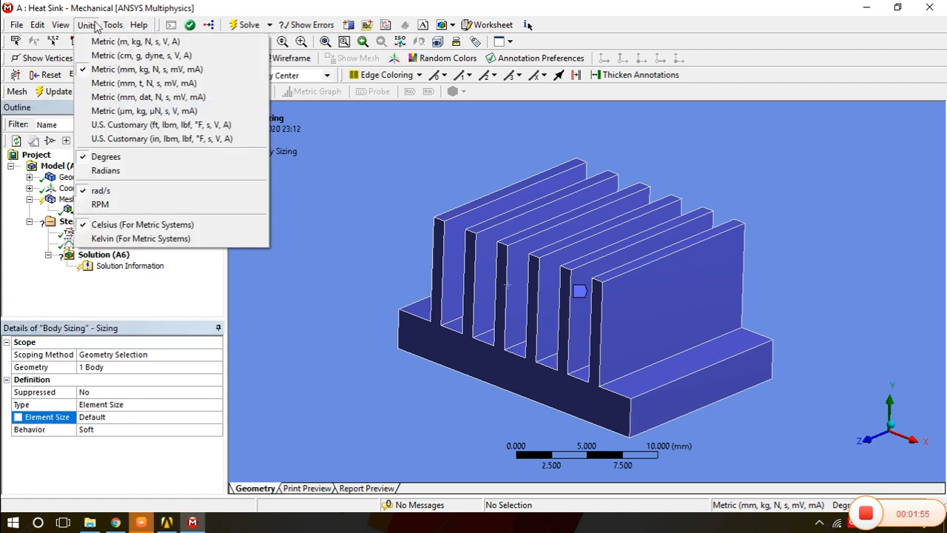
{"action": "left_click", "coordinate": [107, 43]}
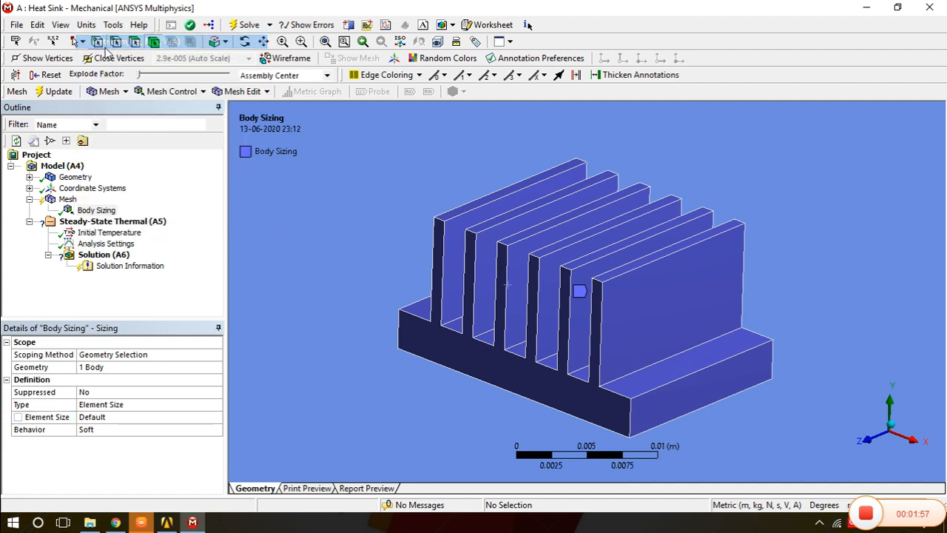
- Set the body sizing's element size to 5e-4 m and update the mesh
{"action": "left_click", "coordinate": [106, 417]}
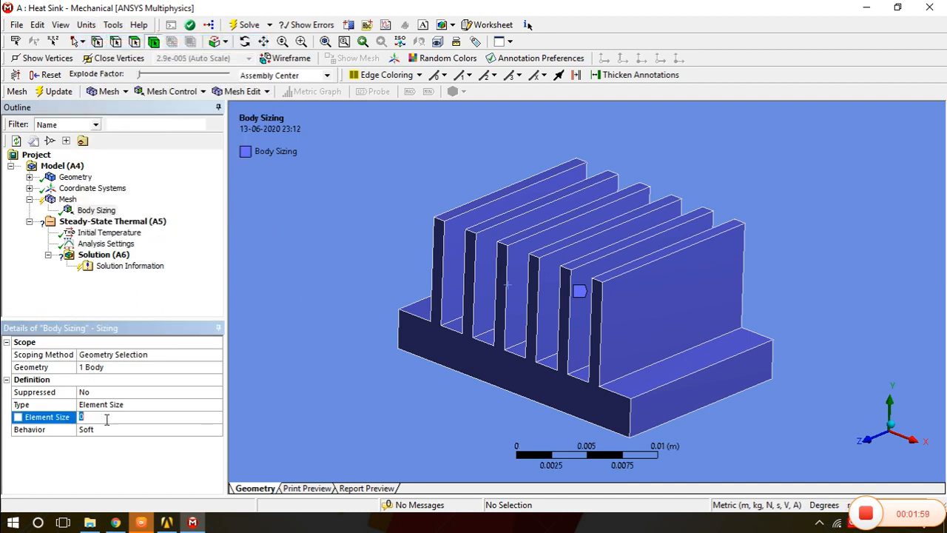
{"action": "type", "text": "5"}
{"action": "type", "text": "e-4"}
{"action": "key", "text": "Return"}
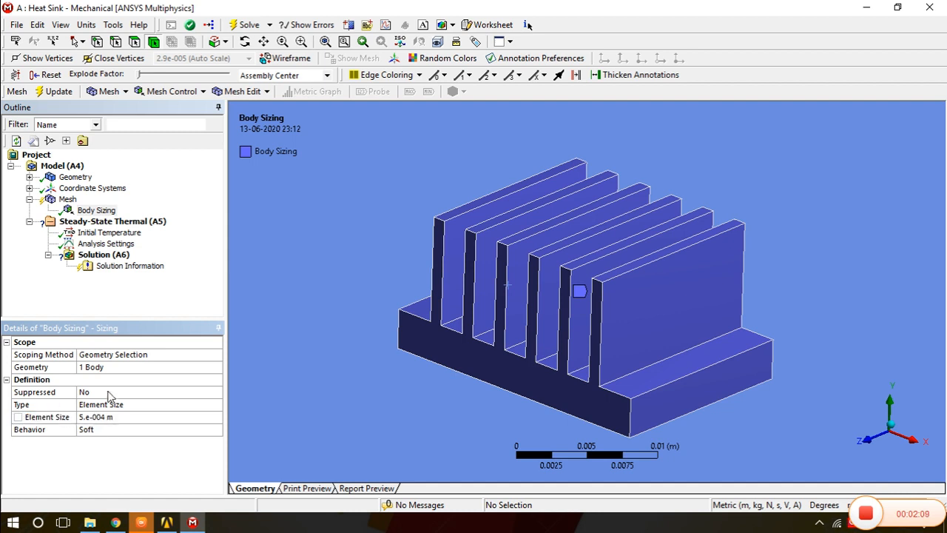
{"action": "left_click", "coordinate": [40, 92]}
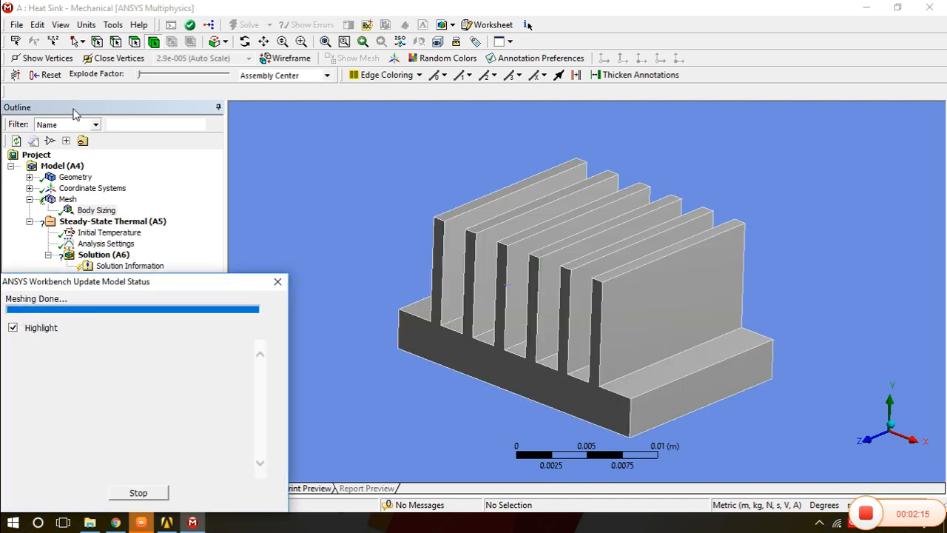
- Apply a heat flux of 1000 W/m² to the bottom face of the heat sink's base
{"action": "left_click", "coordinate": [109, 222]}
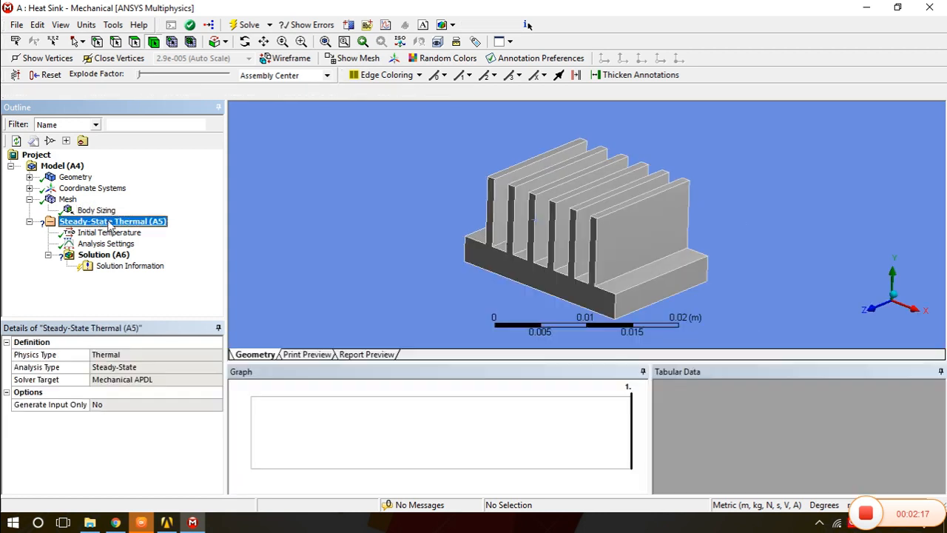
{"action": "right_click", "coordinate": [109, 223]}
{"action": "mouse_move", "coordinate": [167, 235]}
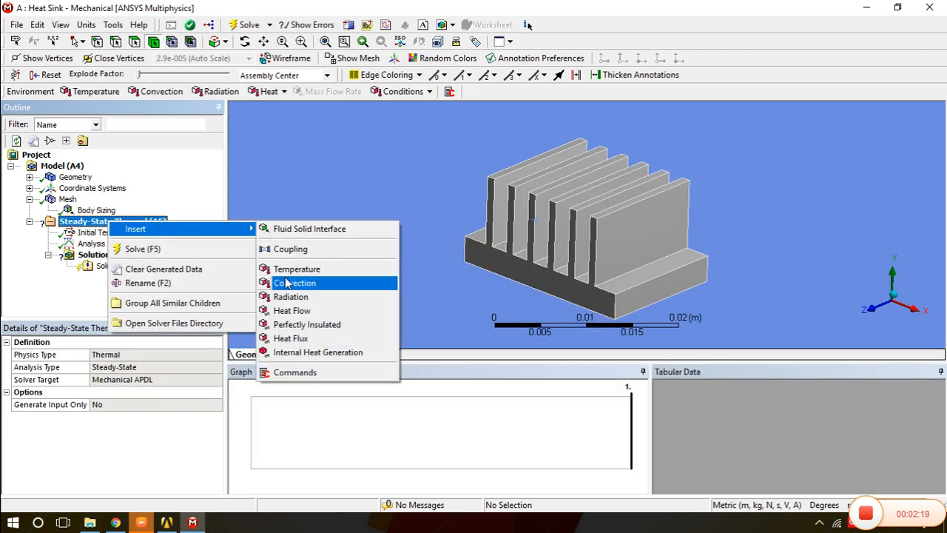
{"action": "left_click", "coordinate": [293, 338]}
{"action": "middle_click_drag", "start_coordinate": [496, 300], "coordinate": [592, 222]}
{"action": "left_click", "coordinate": [134, 44]}
{"action": "left_click", "coordinate": [540, 229]}
{"action": "left_click", "coordinate": [113, 368]}
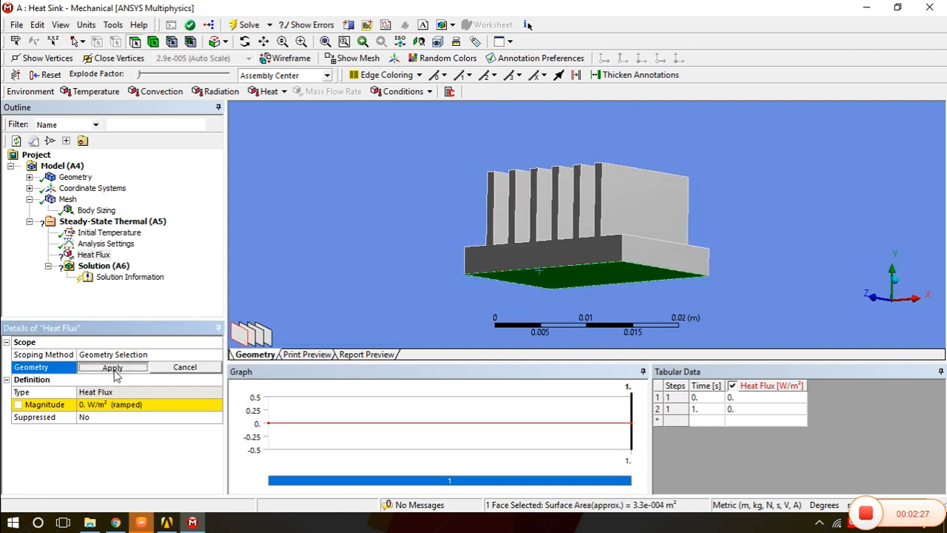
{"action": "left_click", "coordinate": [100, 404]}
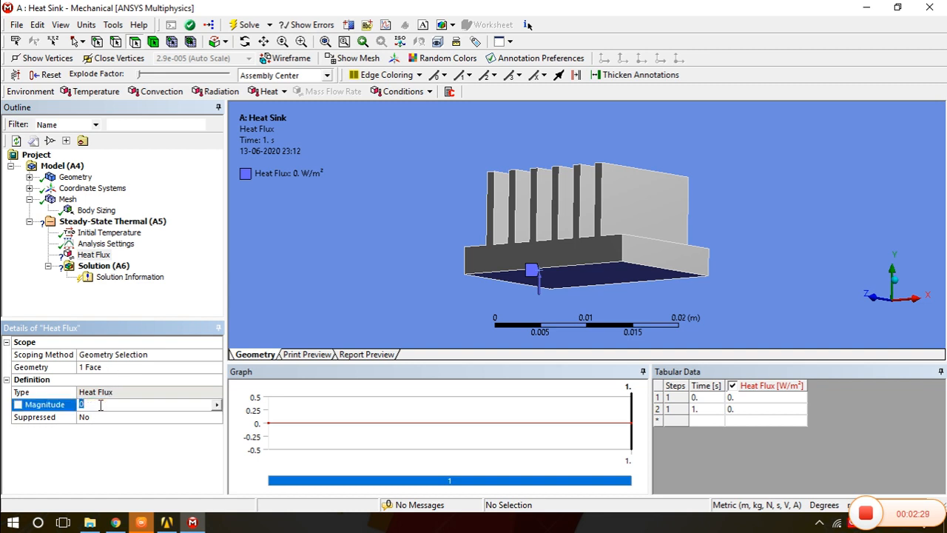
{"action": "key", "text": "Return"}
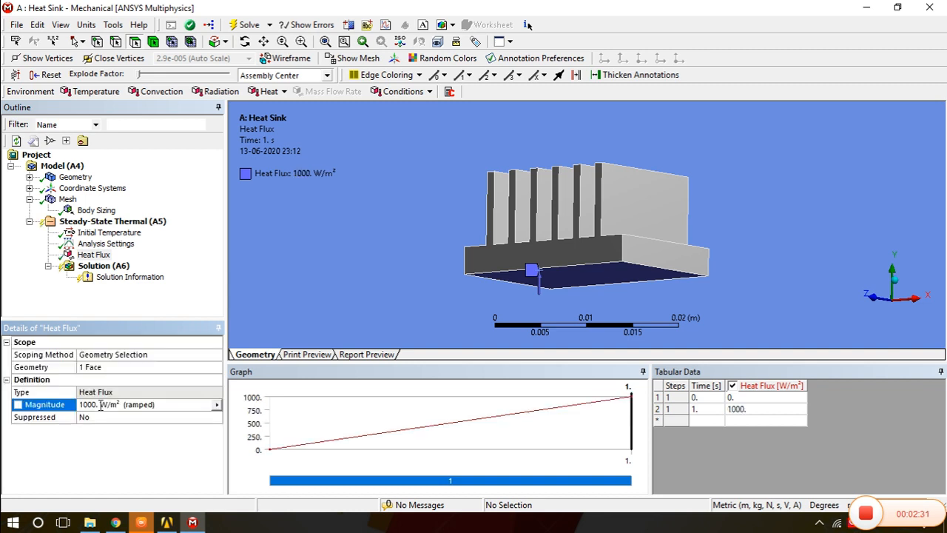
- Add a convection load scoped to all faces of the heat sink except the bottom face of the base
{"action": "left_click", "coordinate": [131, 222]}
{"action": "right_click", "coordinate": [131, 226]}
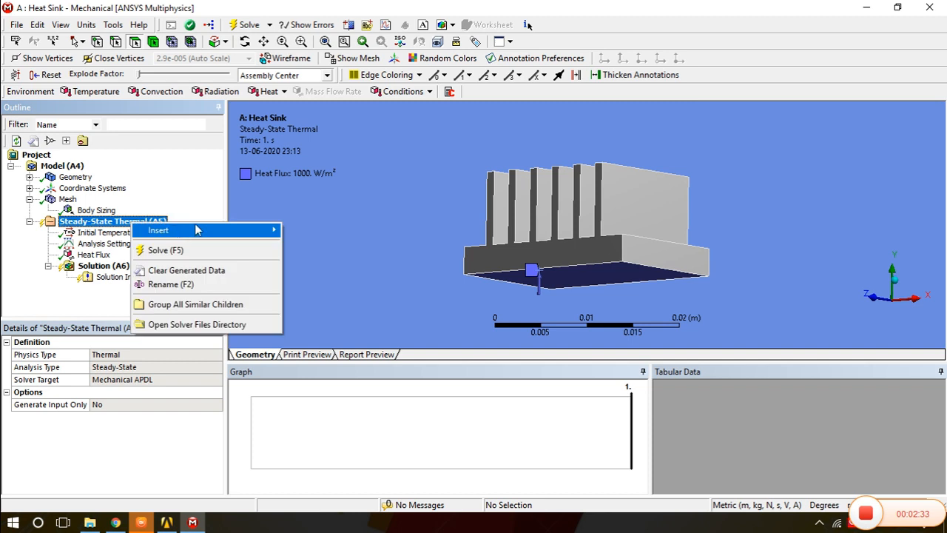
{"action": "mouse_move", "coordinate": [197, 229]}
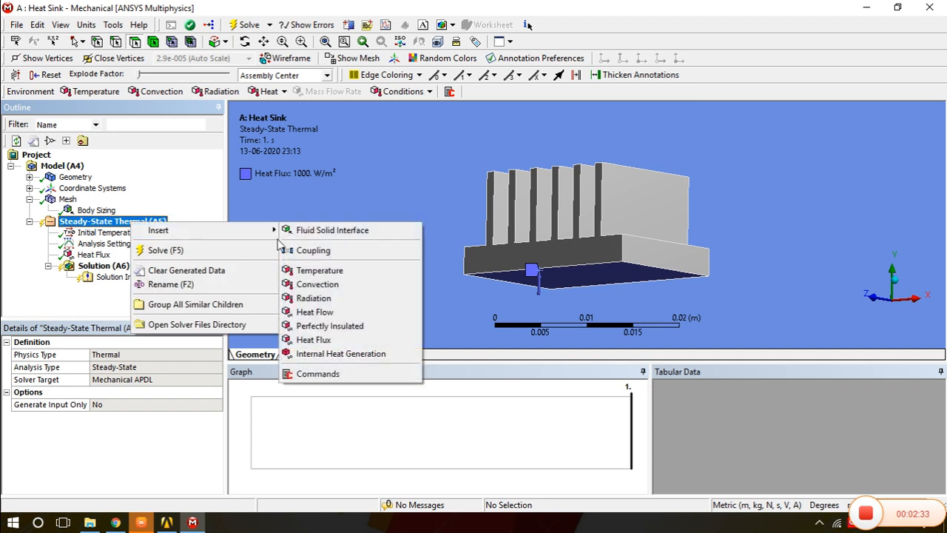
{"action": "left_click", "coordinate": [317, 286]}
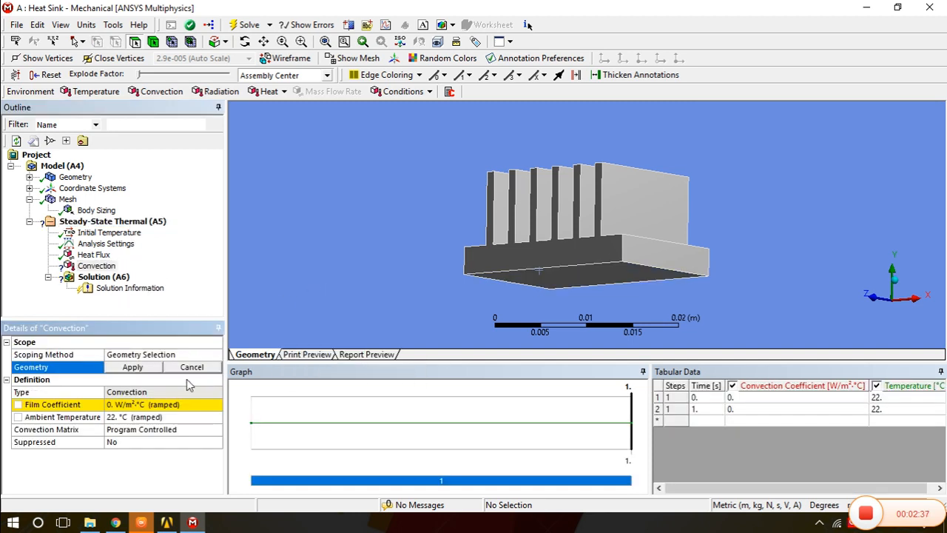
{"action": "middle_click_drag", "start_coordinate": [503, 280], "coordinate": [632, 263]}
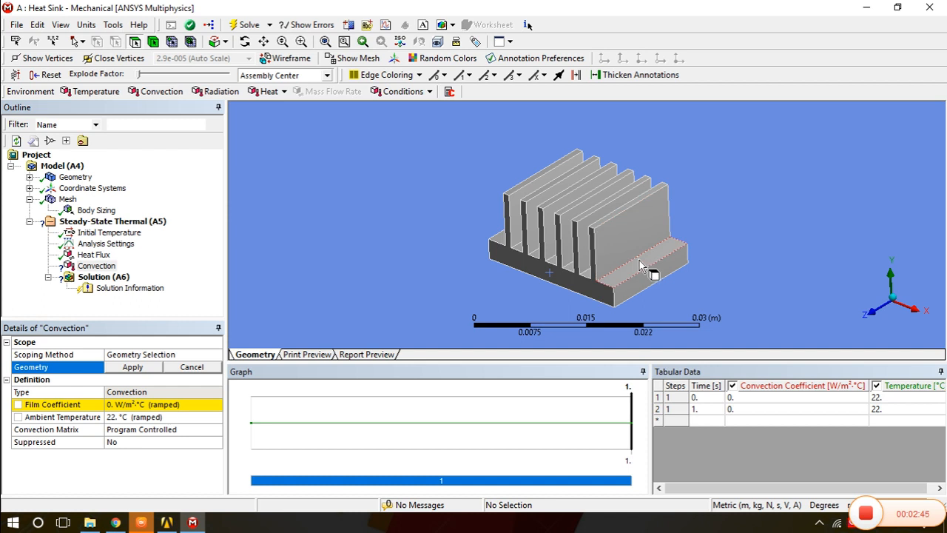
{"action": "middle_click_drag", "start_coordinate": [639, 261], "coordinate": [594, 252]}
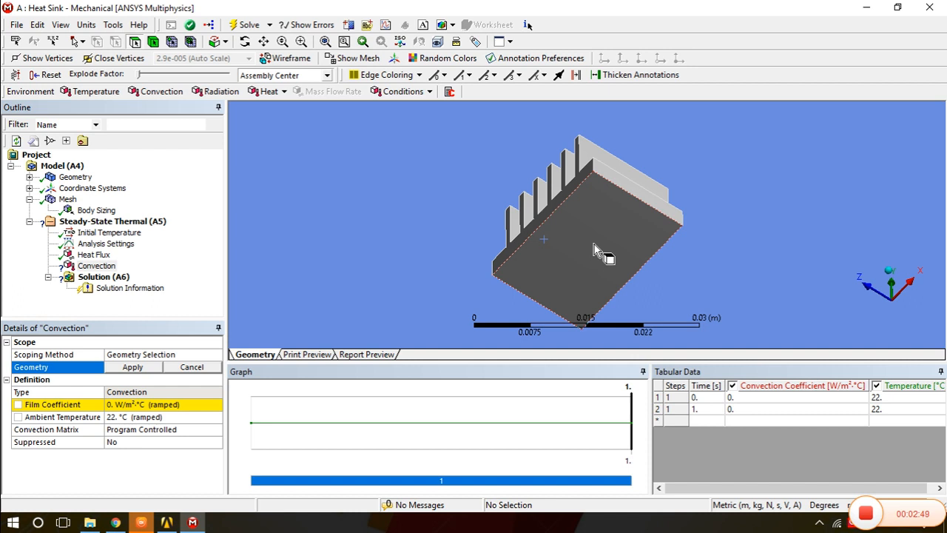
{"action": "middle_click_drag", "start_coordinate": [594, 238], "coordinate": [597, 297]}
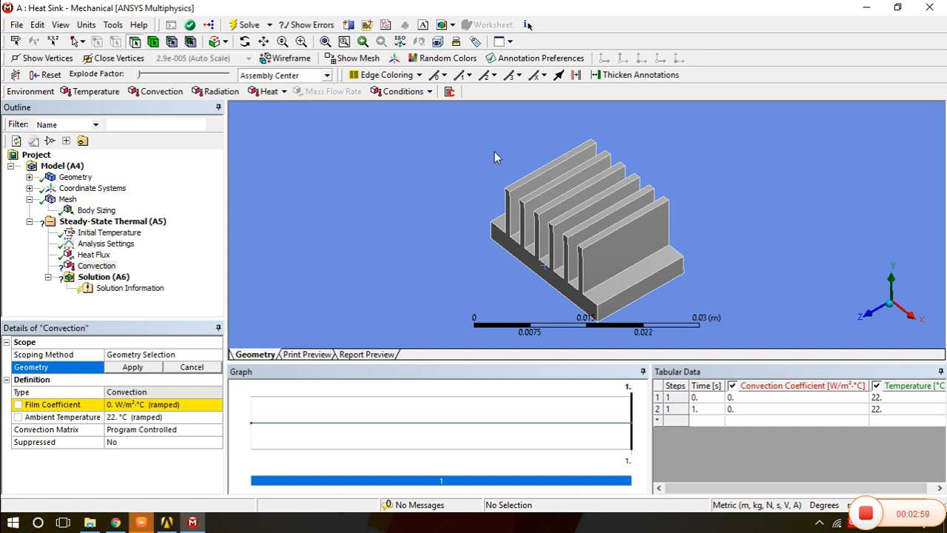
{"action": "mouse_move", "coordinate": [494, 151]}
{"action": "left_mouse_down"}
{"action": "mouse_move", "coordinate": [562, 178]}
{"action": "mouse_move", "coordinate": [614, 229]}
{"action": "mouse_move", "coordinate": [627, 284]}
{"action": "mouse_move", "coordinate": [485, 188]}
{"action": "mouse_move", "coordinate": [522, 240]}
{"action": "mouse_move", "coordinate": [596, 307]}
{"action": "mouse_move", "coordinate": [641, 274]}
{"action": "mouse_move", "coordinate": [632, 294]}
{"action": "mouse_move", "coordinate": [657, 281]}
{"action": "left_mouse_up"}
{"action": "middle_click_drag", "start_coordinate": [657, 282], "coordinate": [633, 181]}
{"action": "mouse_move", "coordinate": [632, 178]}
{"action": "left_mouse_down"}
{"action": "mouse_move", "coordinate": [638, 219]}
{"action": "mouse_move", "coordinate": [623, 254]}
{"action": "left_mouse_up"}
{"action": "mouse_move", "coordinate": [623, 254]}
{"action": "middle_mouse_down"}
{"action": "mouse_move", "coordinate": [744, 224]}
{"action": "mouse_move", "coordinate": [558, 274]}
{"action": "middle_mouse_up"}
{"action": "mouse_move", "coordinate": [544, 278]}
{"action": "left_mouse_down"}
{"action": "mouse_move", "coordinate": [663, 220]}
{"action": "mouse_move", "coordinate": [681, 239]}
{"action": "left_mouse_up"}
{"action": "middle_click_drag", "start_coordinate": [680, 239], "coordinate": [549, 201]}
{"action": "left_click", "coordinate": [133, 368]}
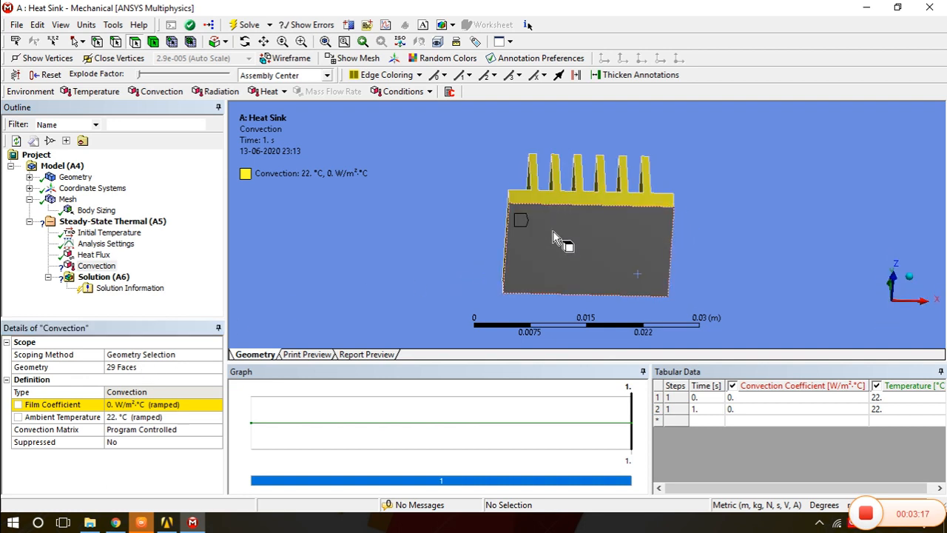
- Set the convection's film coefficient to 30 W/m²·°C
{"action": "key", "text": "KP_0"}
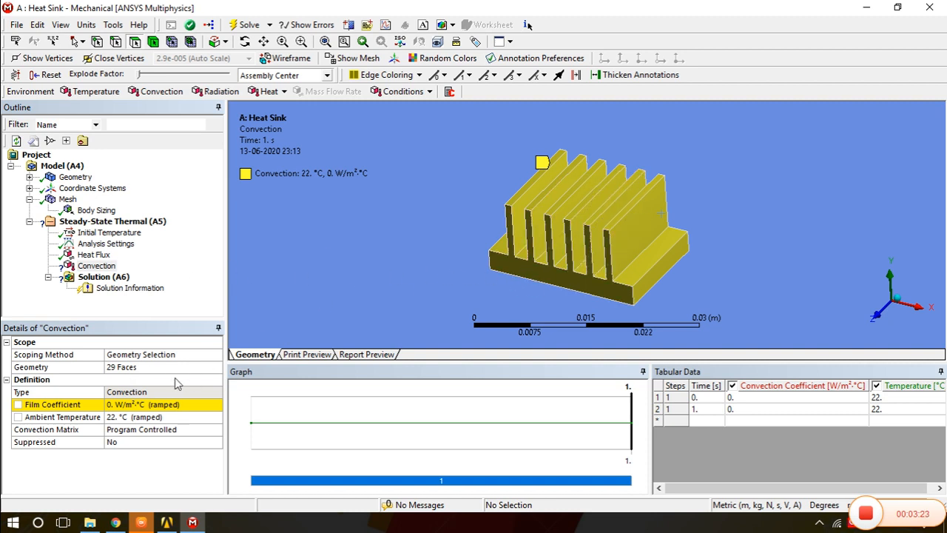
{"action": "left_click", "coordinate": [124, 404]}
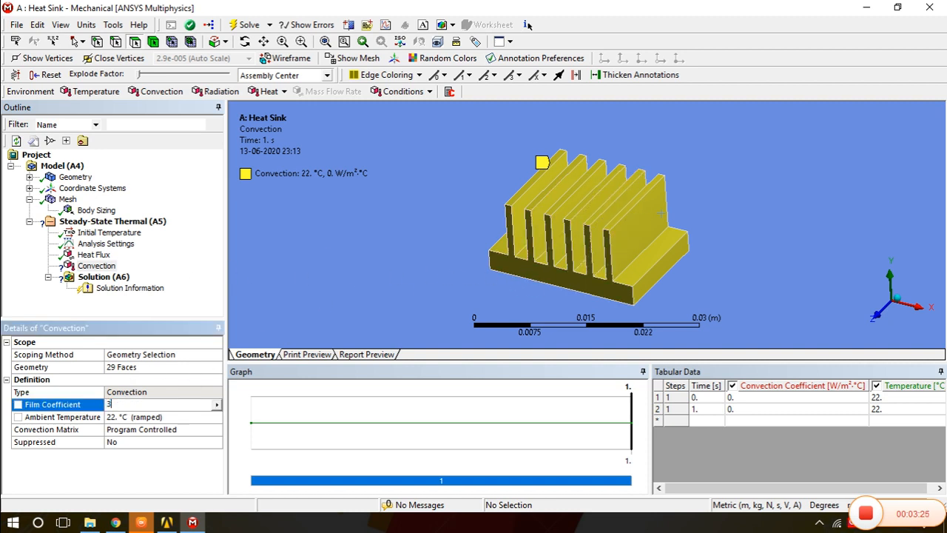
{"action": "key", "text": "Return"}
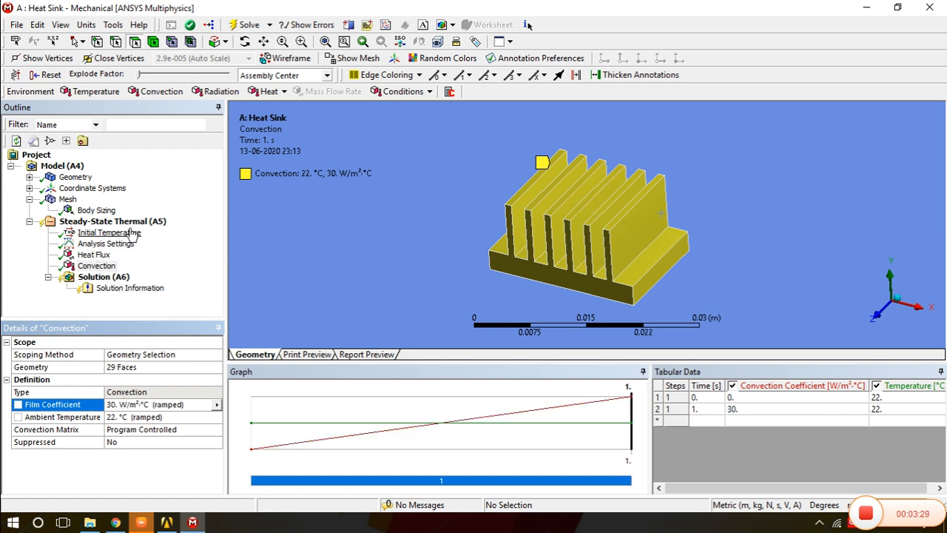
- Add Temperature and Total Heat Flux results for all bodies to the steady-state thermal solution
{"action": "right_click", "coordinate": [104, 279]}
{"action": "mouse_move", "coordinate": [224, 290]}
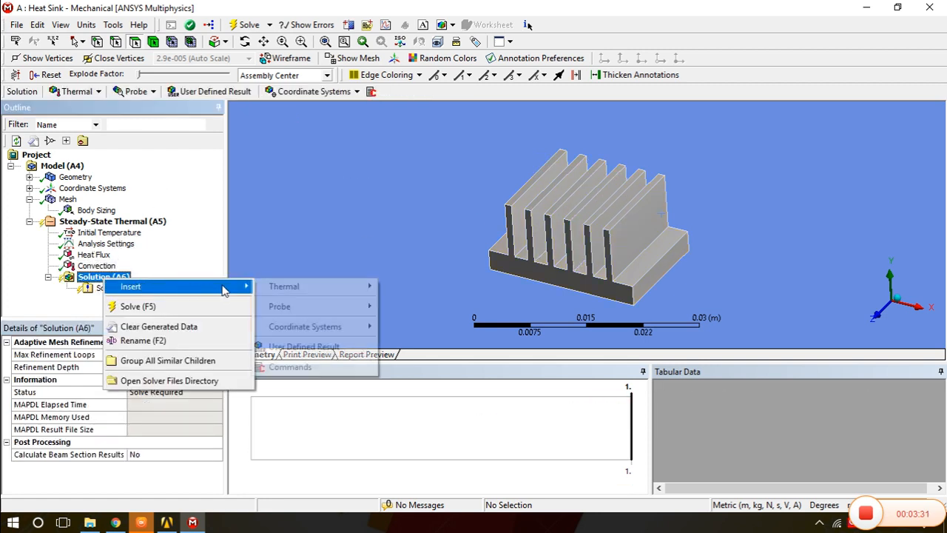
{"action": "mouse_move", "coordinate": [289, 288]}
{"action": "left_click", "coordinate": [414, 290]}
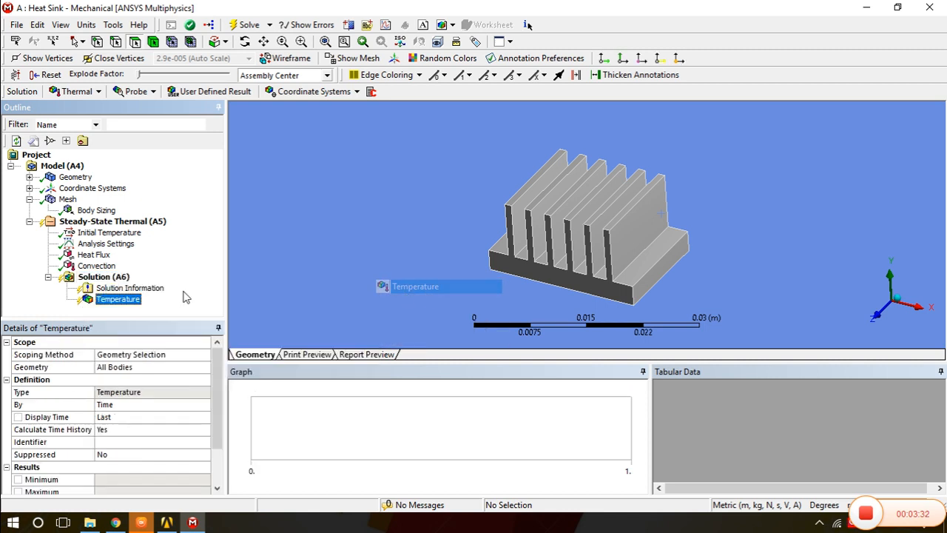
{"action": "right_click", "coordinate": [111, 281]}
{"action": "mouse_move", "coordinate": [202, 289]}
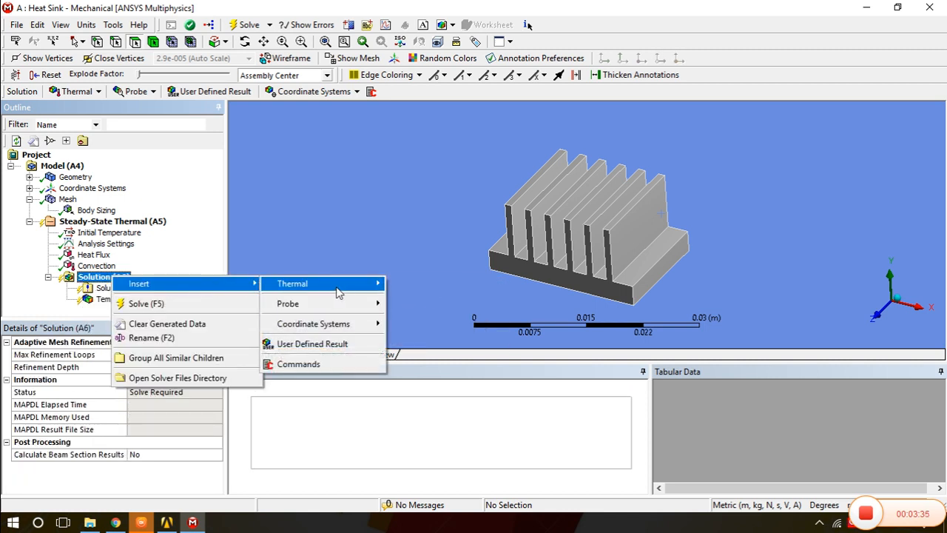
{"action": "mouse_move", "coordinate": [338, 293]}
{"action": "left_click", "coordinate": [417, 304]}
- Solve the steady-state thermal analysis with its Temperature and Total Heat Flux results
{"action": "left_click", "coordinate": [114, 278]}
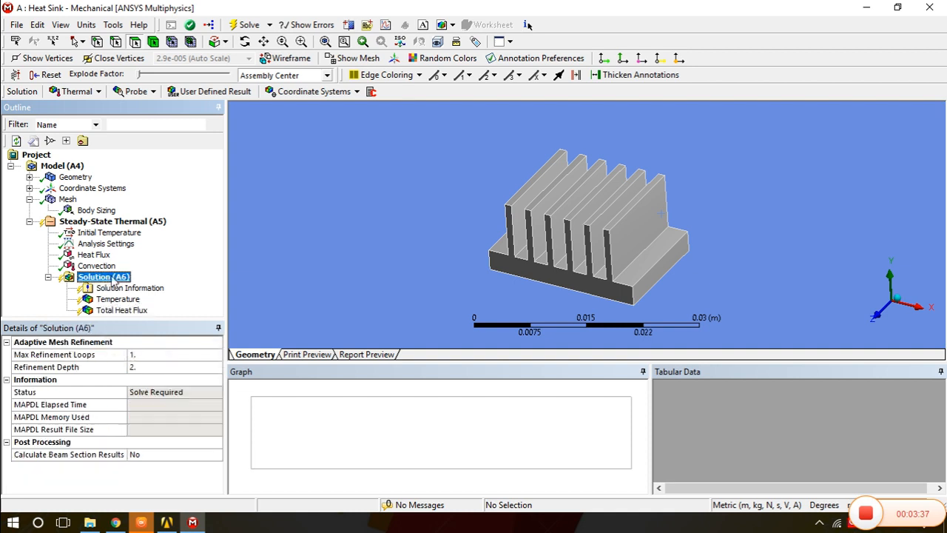
{"action": "right_click", "coordinate": [115, 283]}
{"action": "mouse_move", "coordinate": [242, 287]}
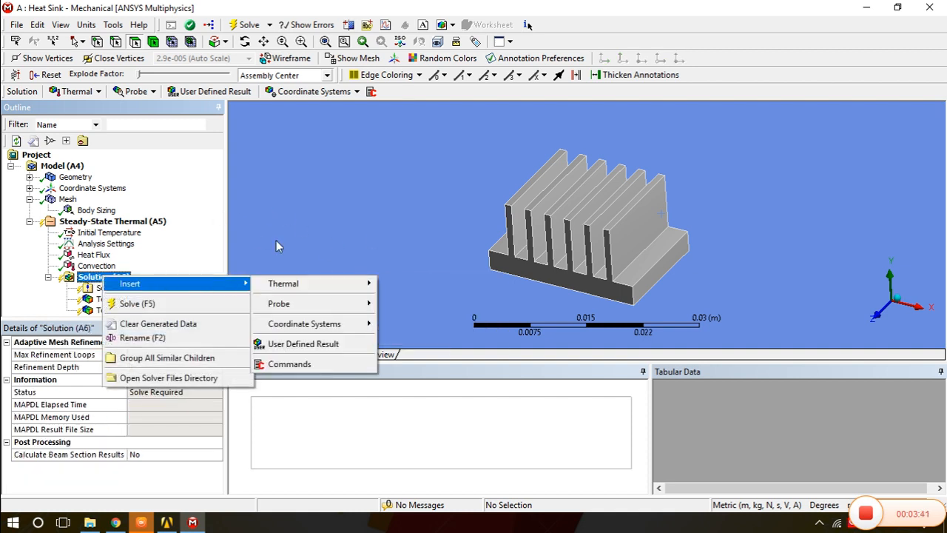
{"action": "left_click", "coordinate": [207, 245]}
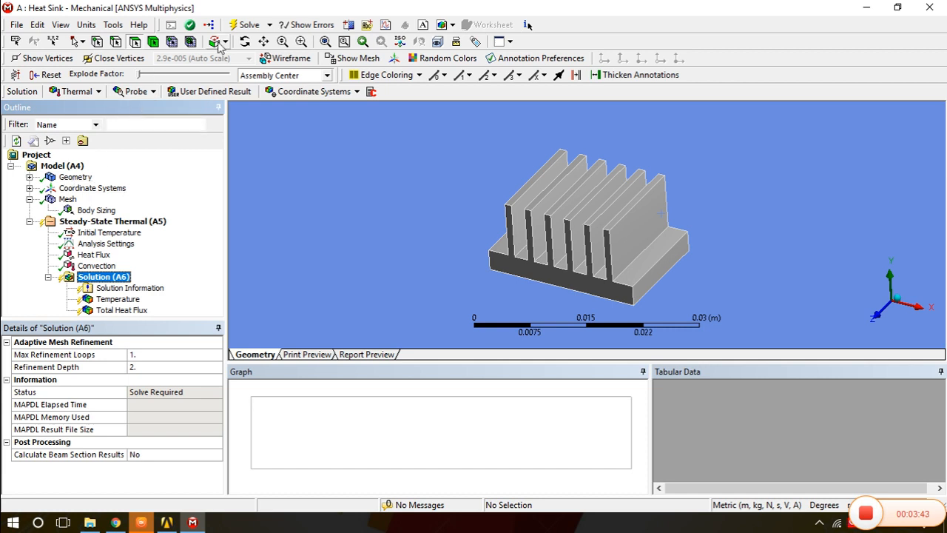
{"action": "left_click", "coordinate": [244, 25]}
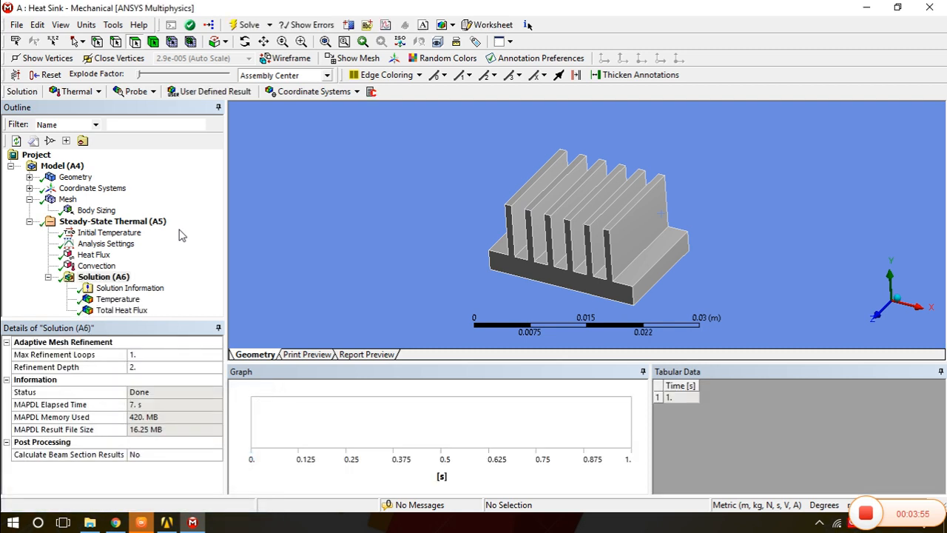
- Examine the steady-state Temperature and Total Heat Flux contours on the heat sink from several angles
{"action": "left_click", "coordinate": [113, 299]}
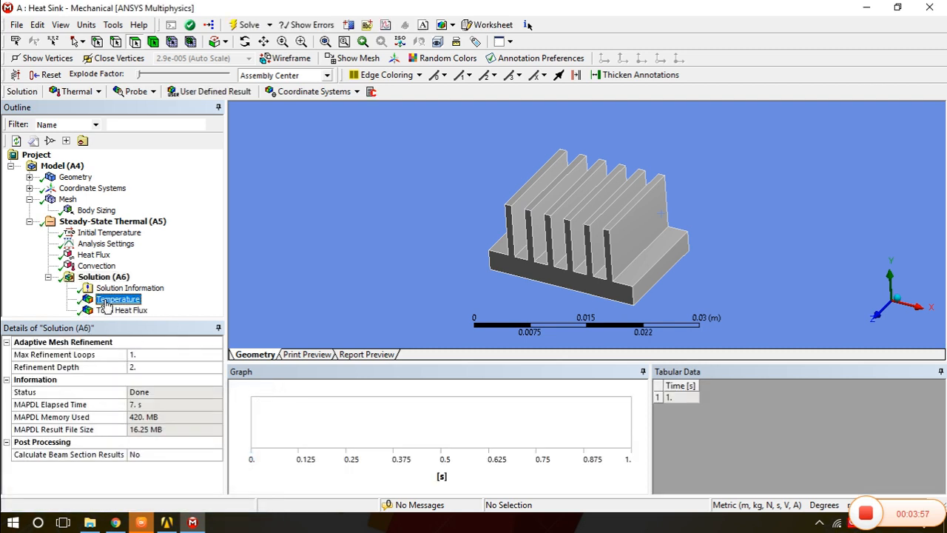
{"action": "mouse_move", "coordinate": [630, 260]}
{"action": "left_mouse_down"}
{"action": "mouse_move", "coordinate": [604, 248]}
{"action": "mouse_move", "coordinate": [625, 272]}
{"action": "left_mouse_up"}
{"action": "left_click_drag", "start_coordinate": [523, 259], "coordinate": [546, 244]}
{"action": "left_click", "coordinate": [122, 310]}
{"action": "left_click", "coordinate": [119, 299]}
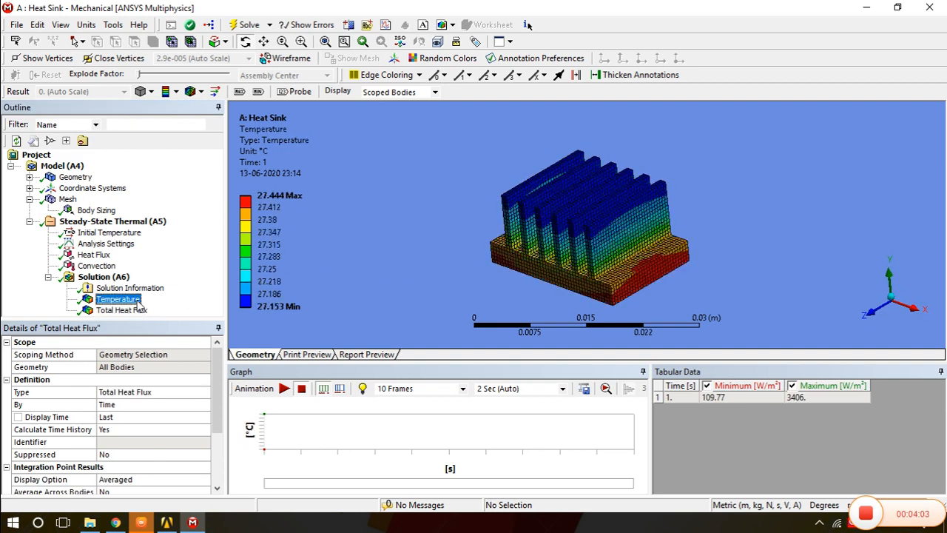
{"action": "mouse_move", "coordinate": [486, 226]}
{"action": "left_mouse_down"}
{"action": "mouse_move", "coordinate": [508, 212]}
{"action": "mouse_move", "coordinate": [480, 224]}
{"action": "left_mouse_up"}
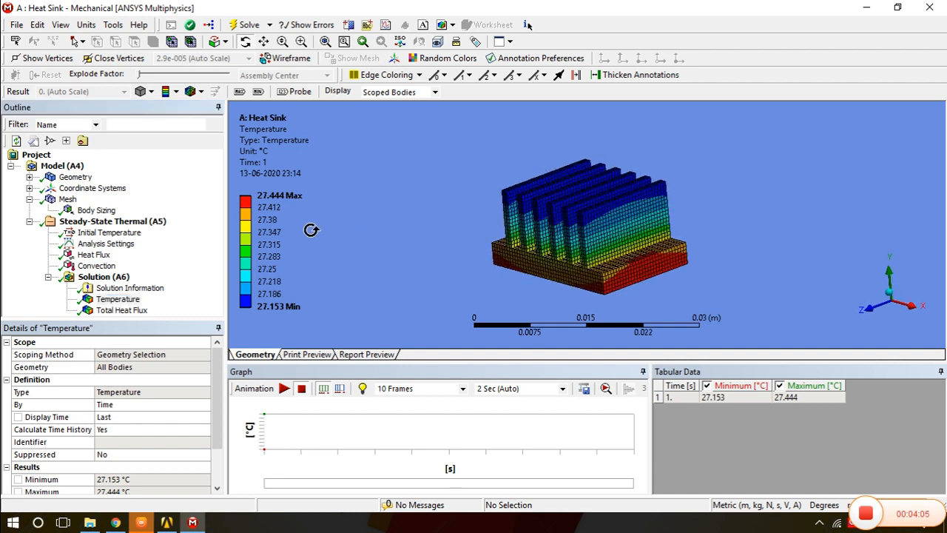
{"action": "left_click_drag", "start_coordinate": [373, 242], "coordinate": [583, 210]}
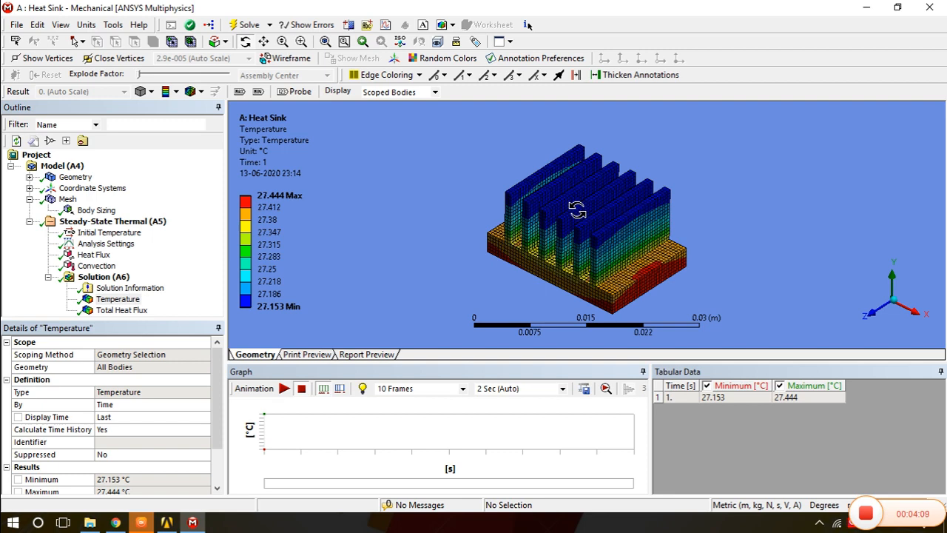
- Switch to Workbench and add a Transient Thermal system linked to the steady-state system's Solution, sharing engineering data, geometry and model
{"action": "left_click", "coordinate": [867, 11]}
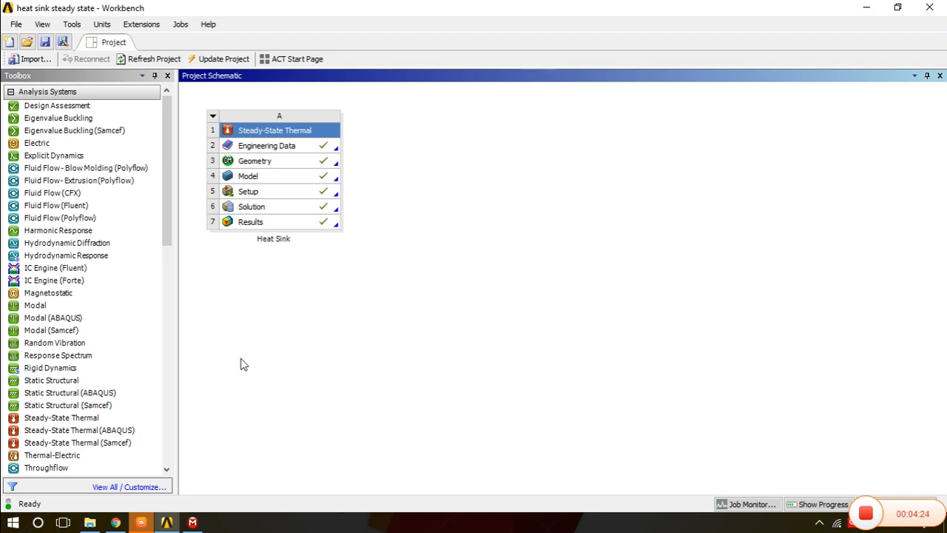
{"action": "left_click_drag", "start_coordinate": [170, 230], "coordinate": [176, 328]}
{"action": "left_click_drag", "start_coordinate": [56, 272], "coordinate": [255, 213]}
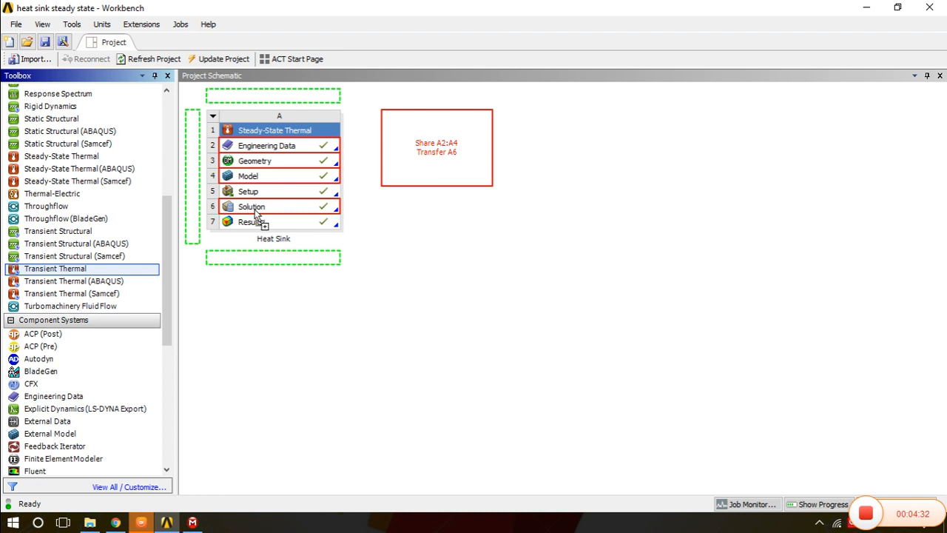
{"action": "left_click_drag", "start_coordinate": [254, 211], "coordinate": [252, 207]}
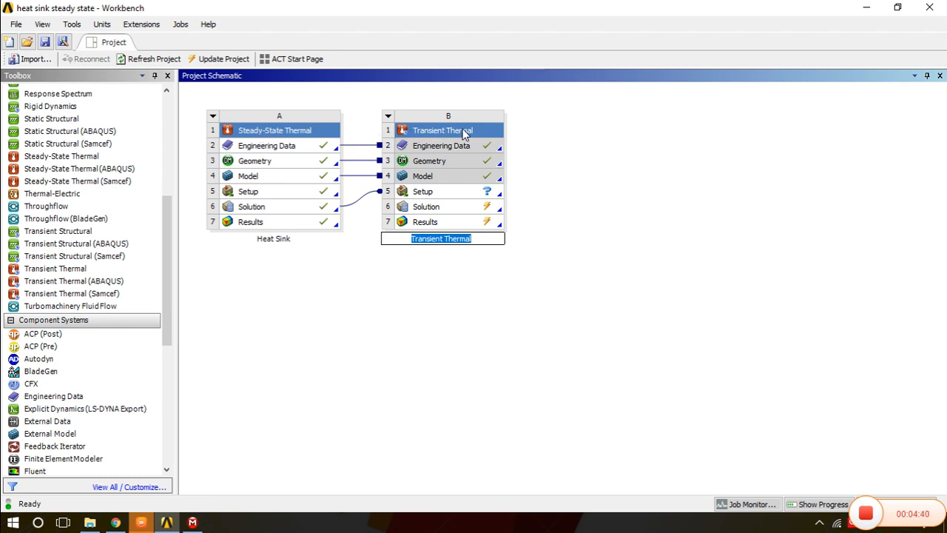
- Review the Aluminum Alloy properties in the engineering data shared by both systems, and return to the project schematic
{"action": "double_click", "coordinate": [270, 147]}
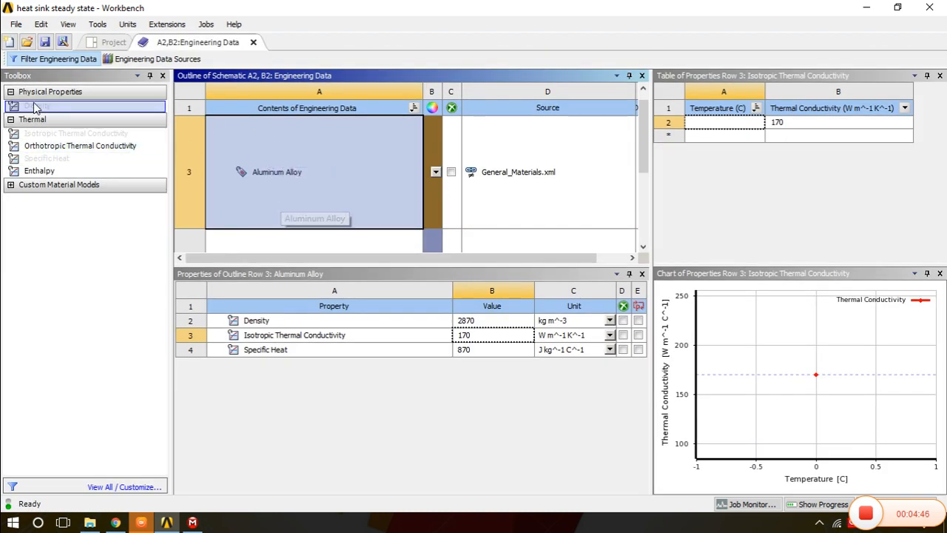
{"action": "left_click", "coordinate": [291, 174]}
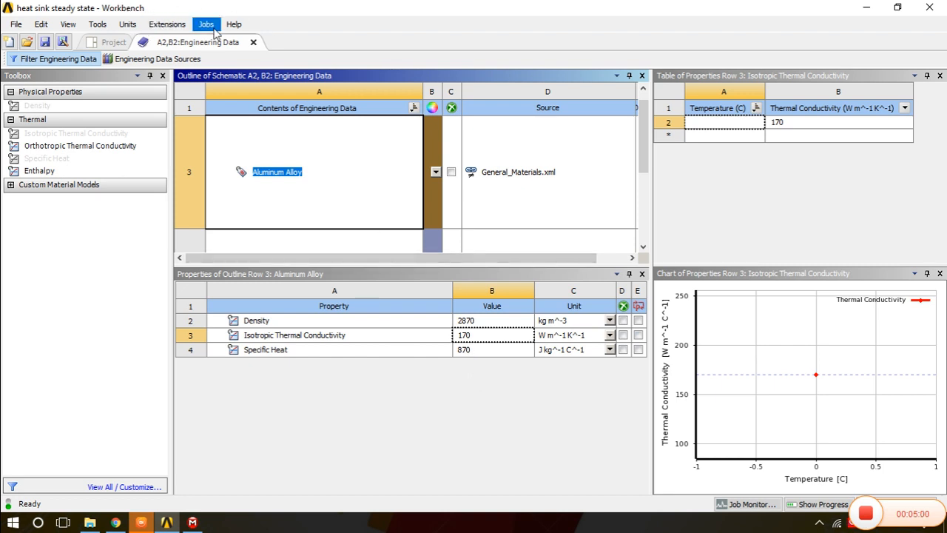
{"action": "left_click", "coordinate": [253, 42]}
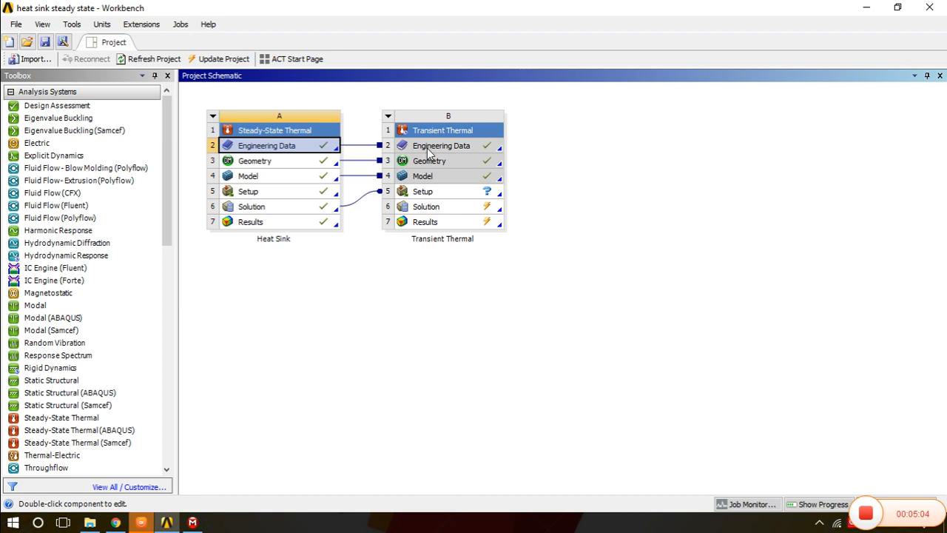
- Open the Transient Thermal system's setup in Mechanical
{"action": "double_click", "coordinate": [435, 195]}
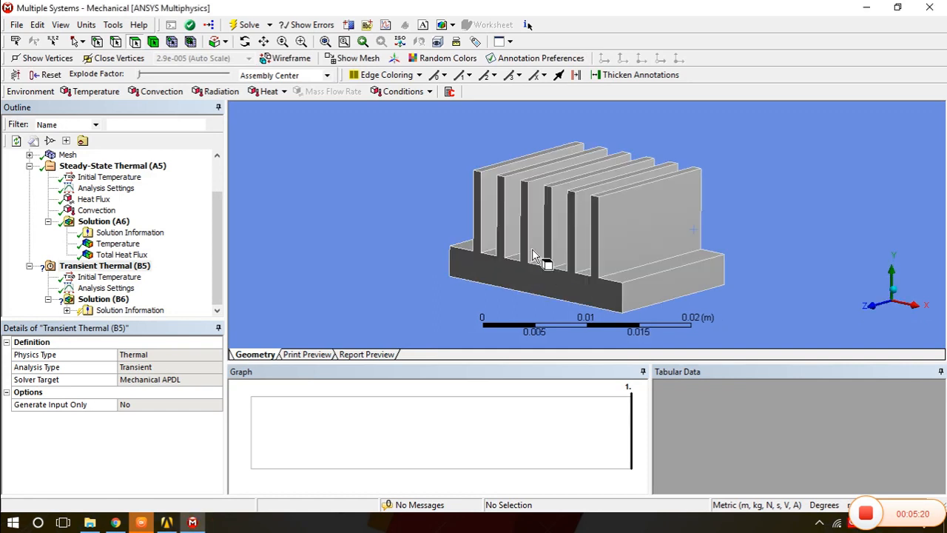
{"action": "middle_click_drag", "start_coordinate": [531, 248], "coordinate": [534, 224]}
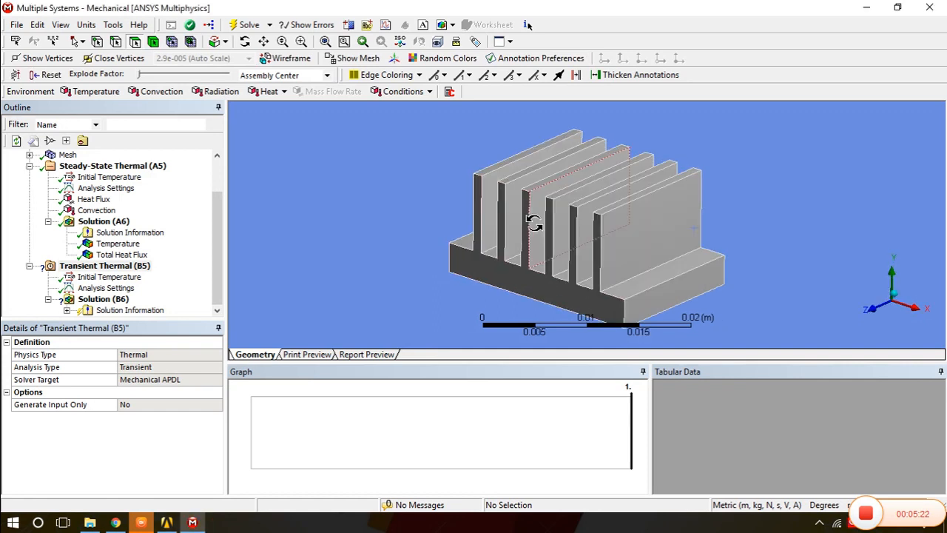
{"action": "left_click", "coordinate": [218, 273]}
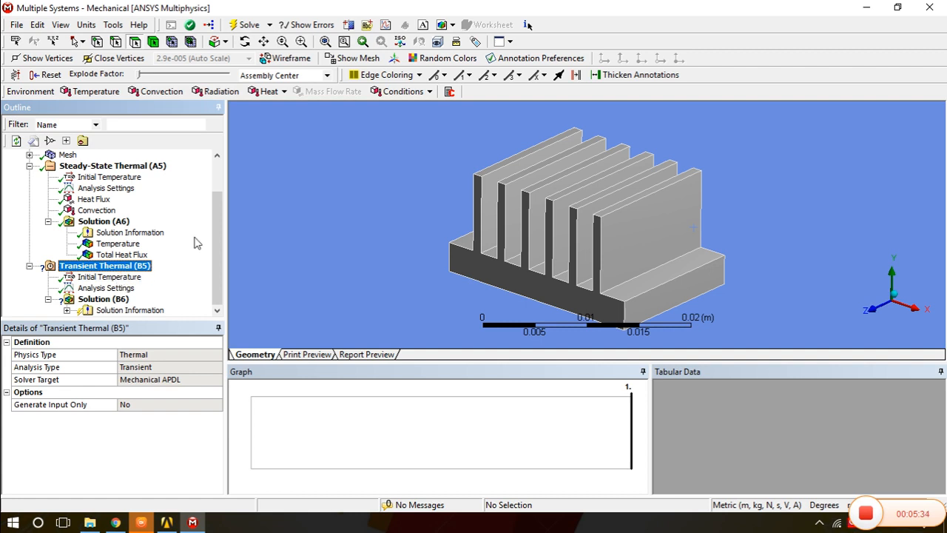
{"action": "scroll", "coordinate": [507, 231], "scroll_direction": "down", "scroll_amount": 2}
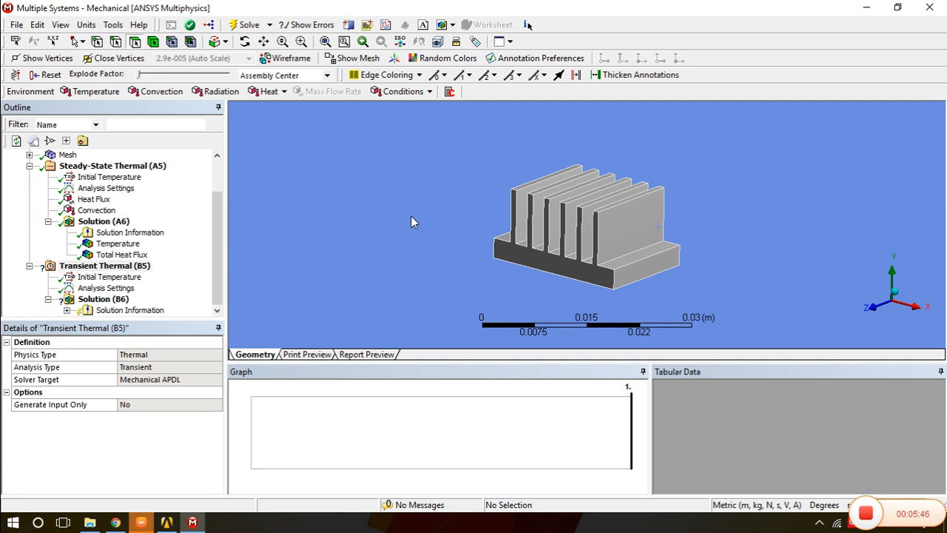
- Set the transient analysis's step end time to 180 s and turn auto time stepping on
{"action": "left_click", "coordinate": [103, 289]}
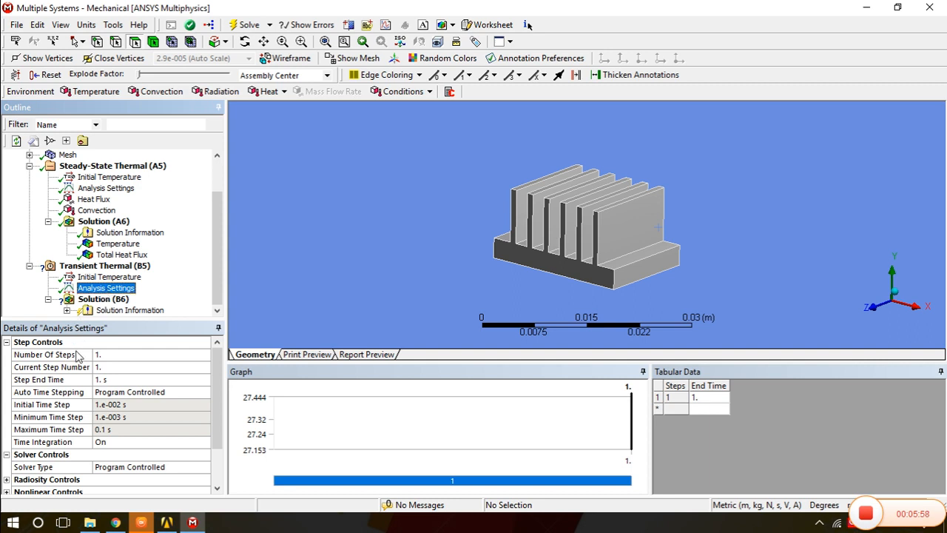
{"action": "left_click", "coordinate": [106, 379]}
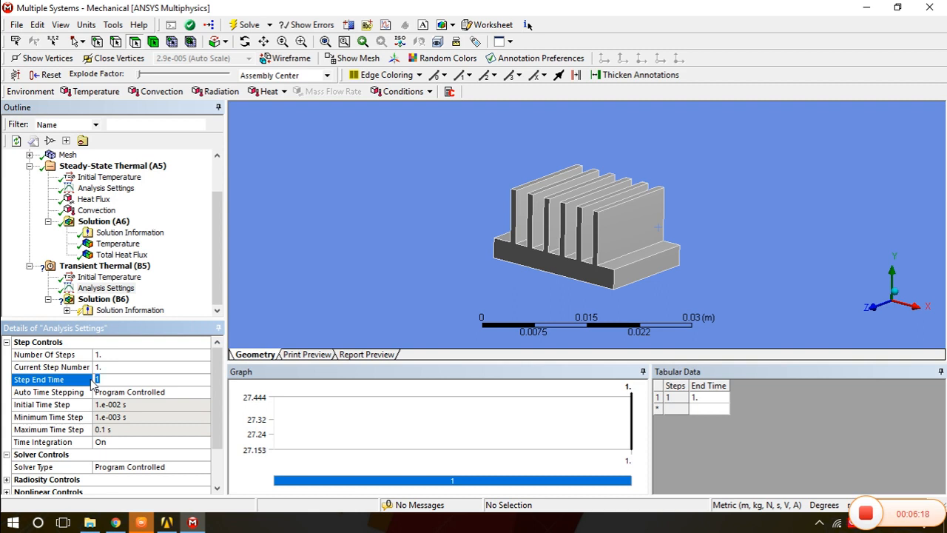
{"action": "type", "text": "180"}
{"action": "left_click", "coordinate": [151, 396]}
{"action": "left_click", "coordinate": [203, 392]}
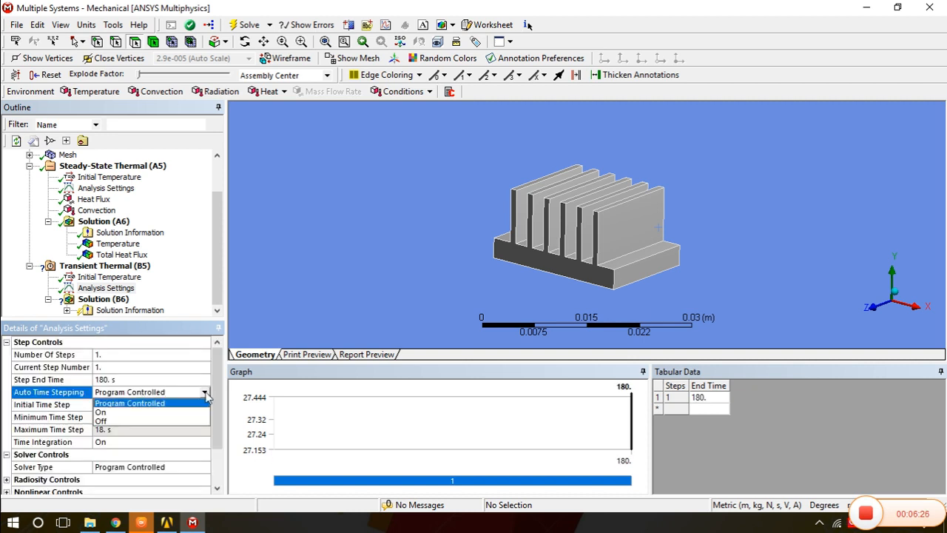
{"action": "left_click", "coordinate": [164, 418]}
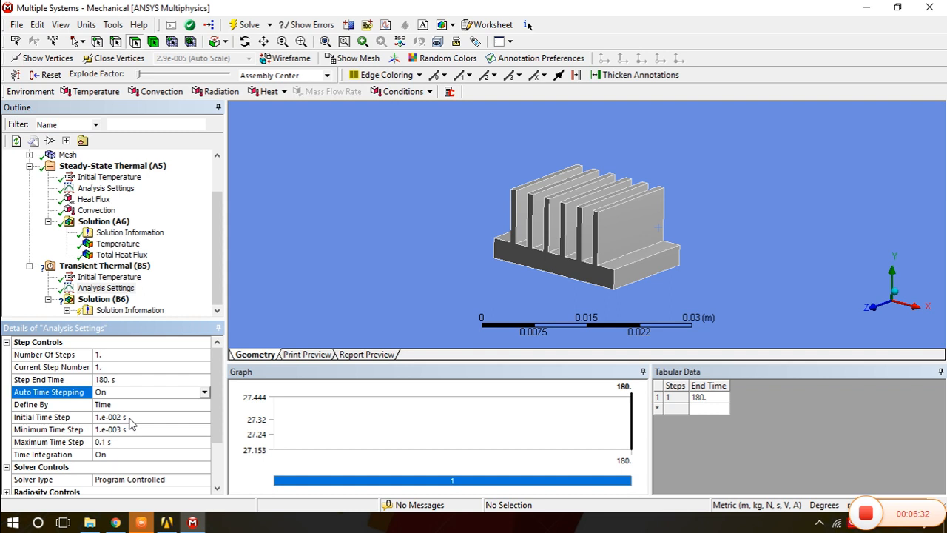
- Set the transient analysis's initial time step to 0.1 s, minimum to 5e-2 s and maximum to 5 s
{"action": "left_click", "coordinate": [130, 417]}
{"action": "type", "text": "0.1"}
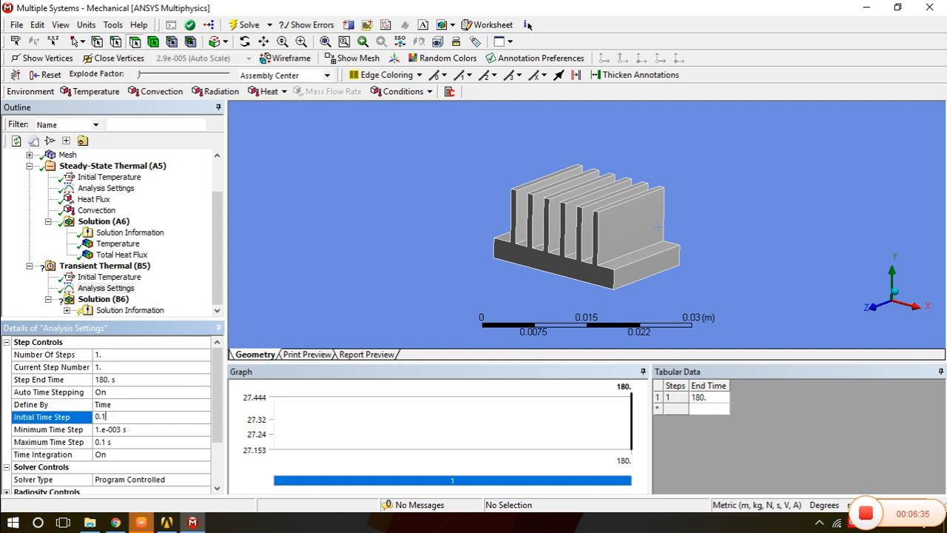
{"action": "key", "text": "Return"}
{"action": "left_click", "coordinate": [126, 430]}
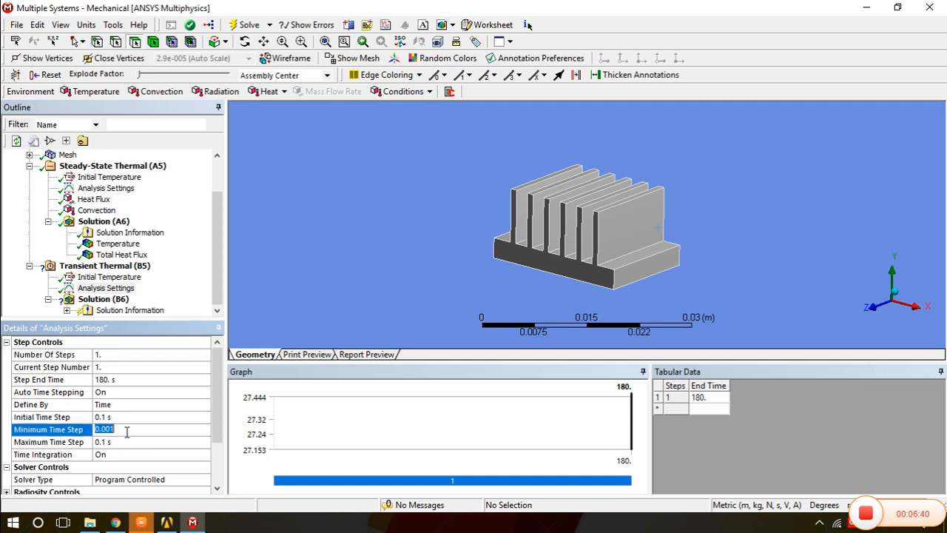
{"action": "type", "text": "5e-2"}
{"action": "key", "text": "Return"}
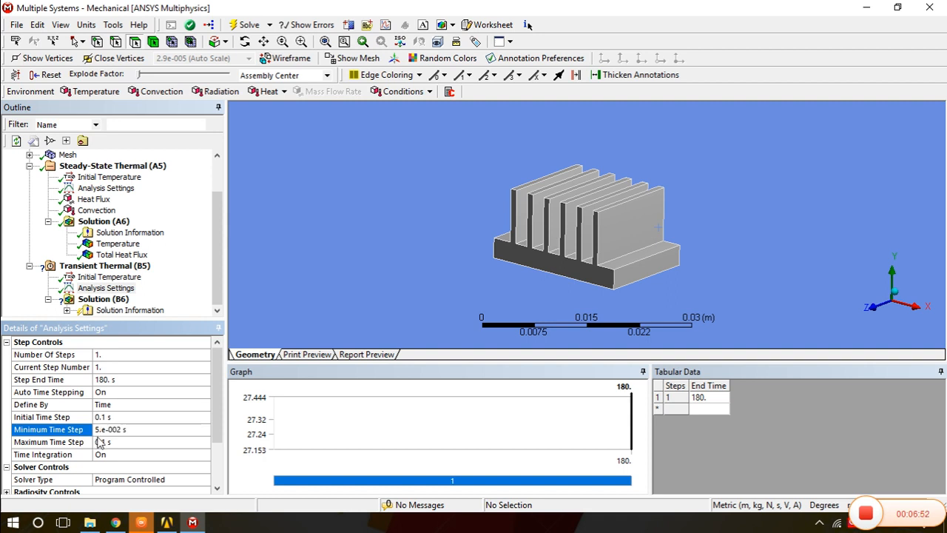
{"action": "left_click", "coordinate": [115, 445]}
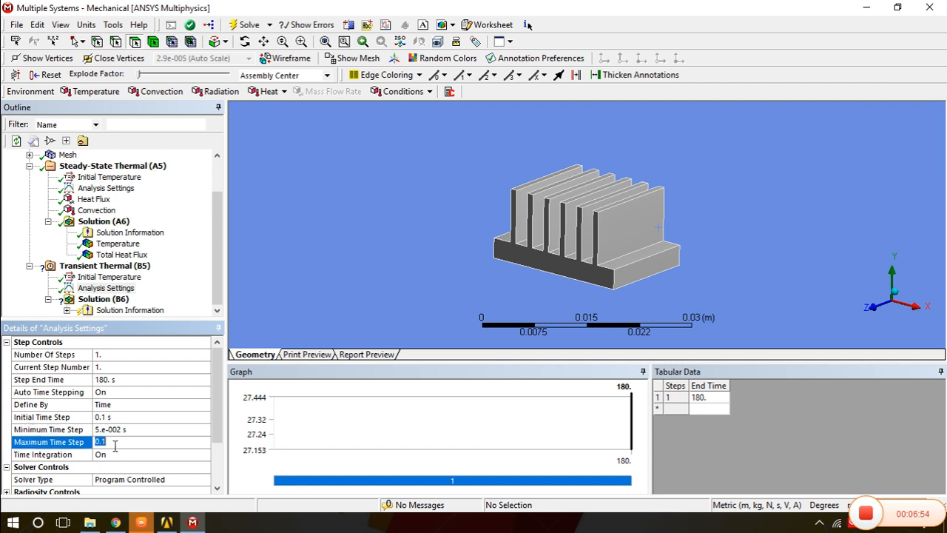
{"action": "type", "text": "5"}
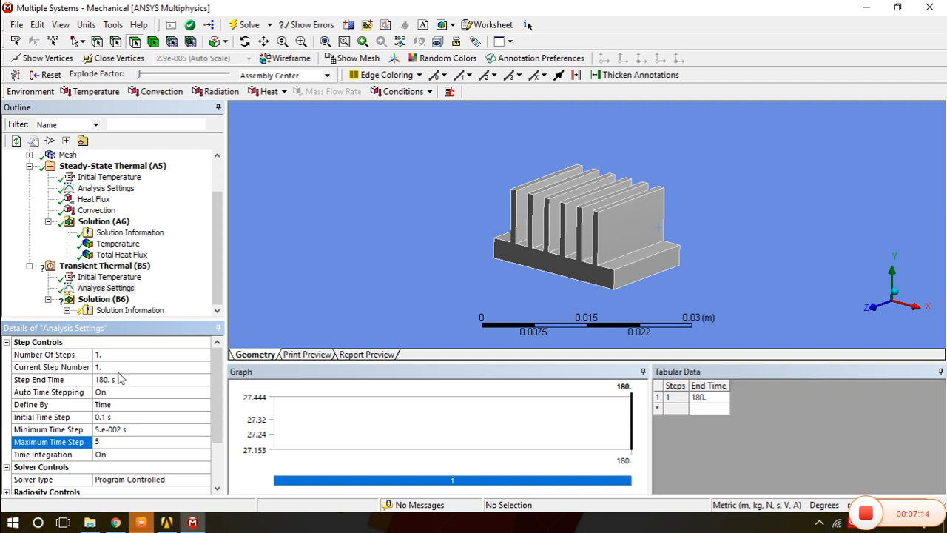
- Add a heat flux load to the transient thermal analysis, scoped to the bottom face of the heat sink's base
{"action": "right_click", "coordinate": [129, 271]}
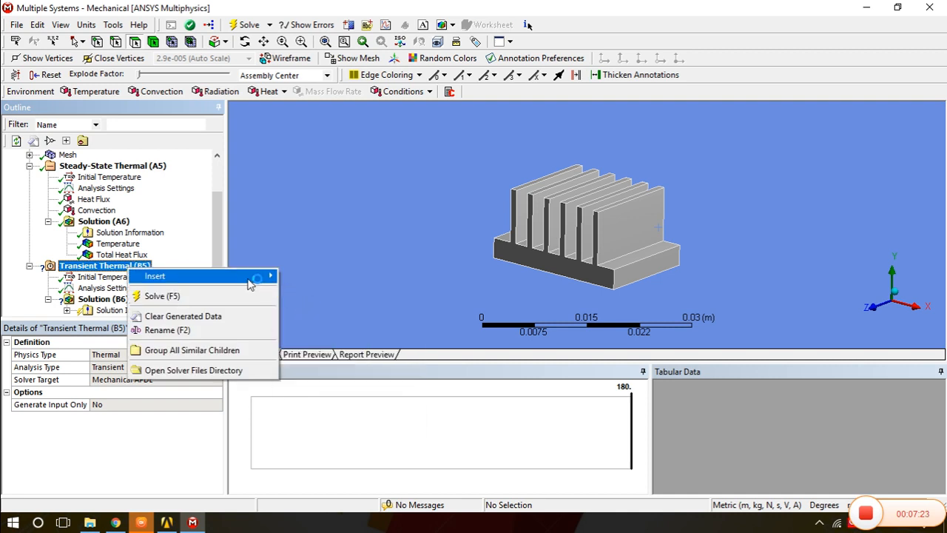
{"action": "mouse_move", "coordinate": [253, 275]}
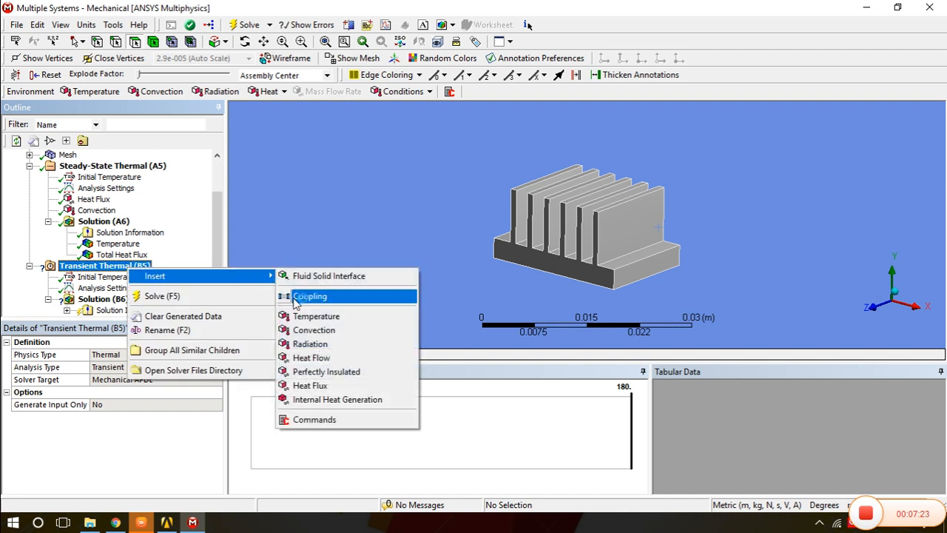
{"action": "left_click", "coordinate": [319, 387]}
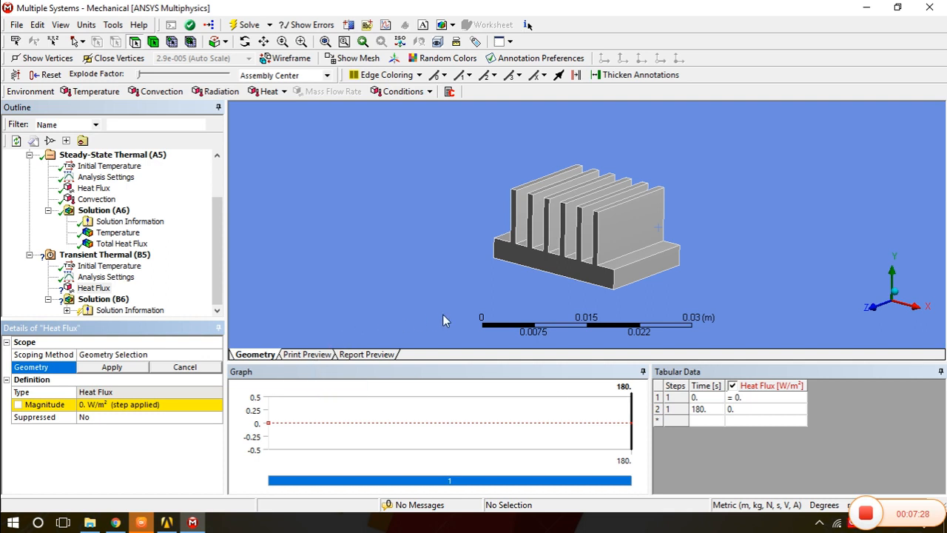
{"action": "middle_click_drag", "start_coordinate": [531, 296], "coordinate": [614, 248]}
{"action": "left_click", "coordinate": [583, 263]}
{"action": "left_click", "coordinate": [111, 366]}
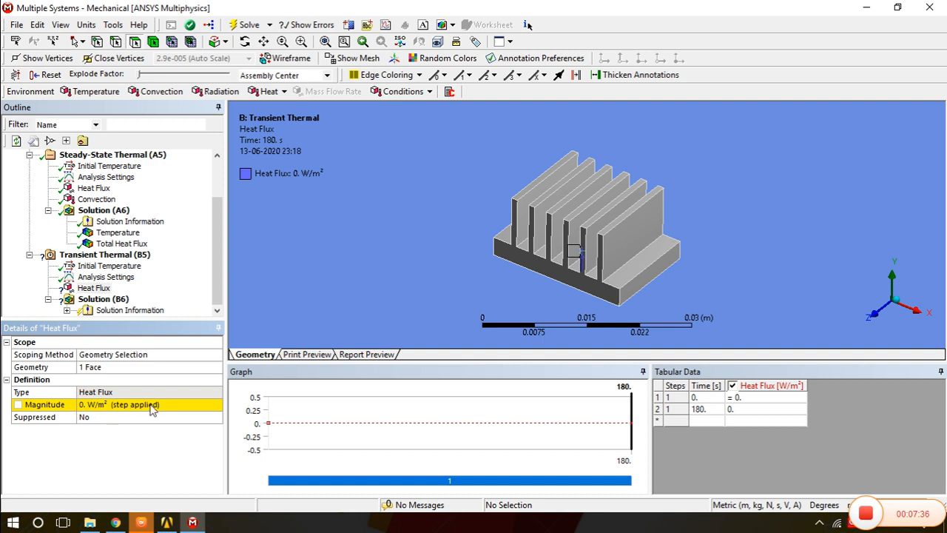
- Define the transient heat flux magnitude as tabular data over time
{"action": "left_click", "coordinate": [173, 410]}
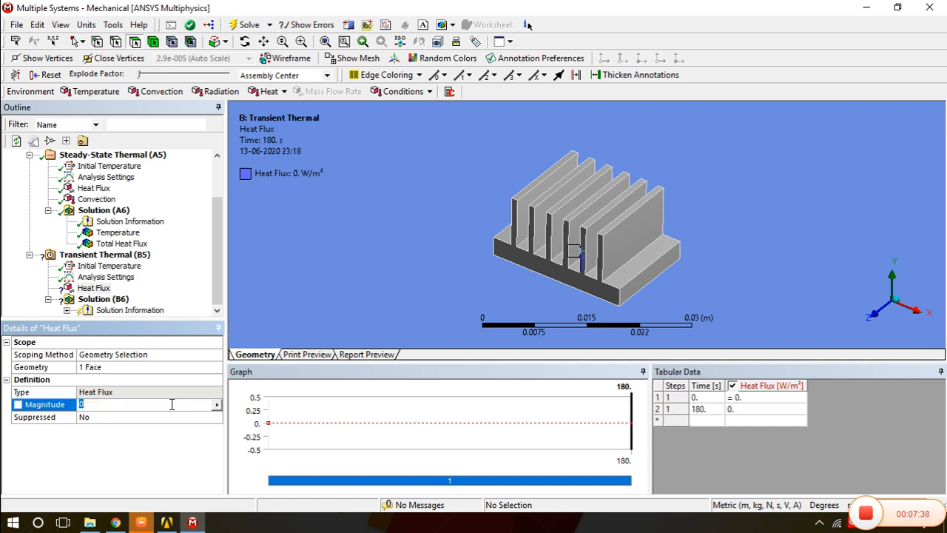
{"action": "left_click", "coordinate": [217, 405]}
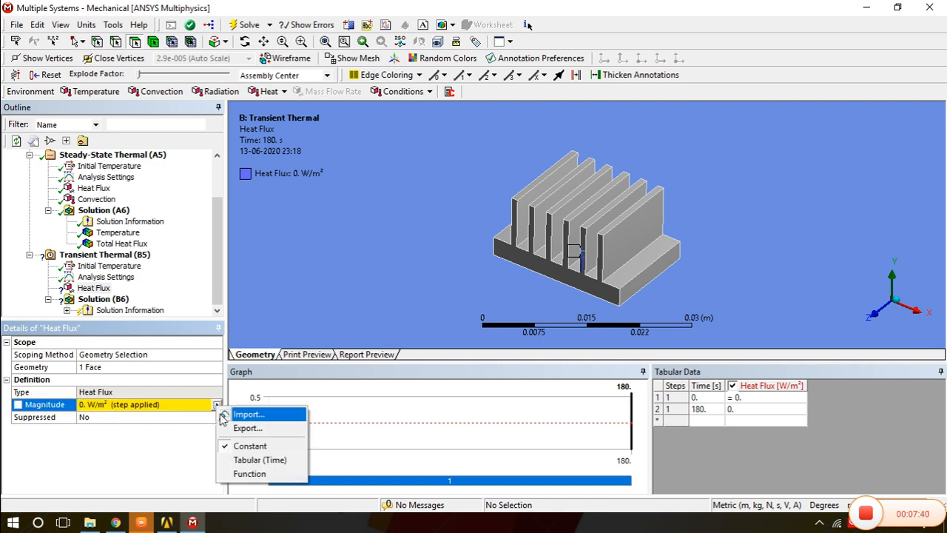
{"action": "left_click", "coordinate": [244, 464]}
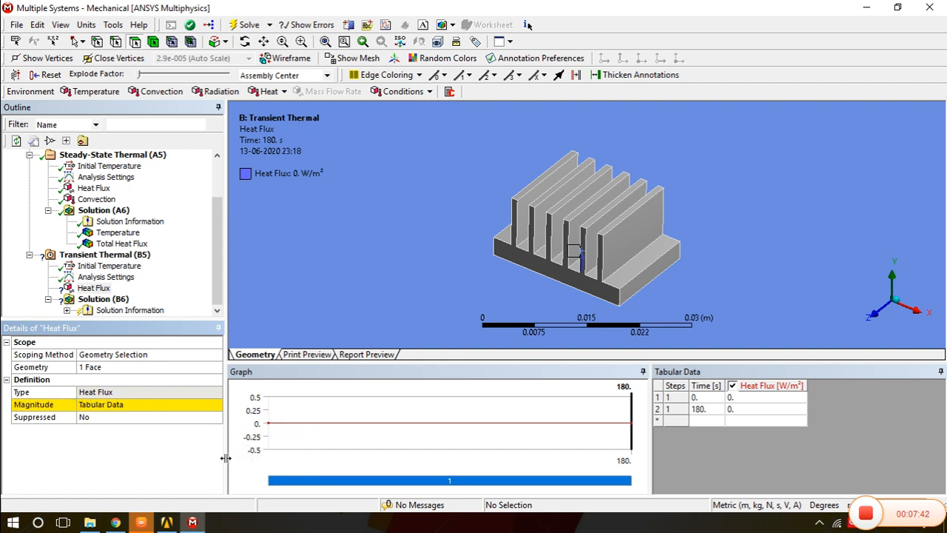
- Set the second point of the heat flux table to 0 W/m² at 45 s
{"action": "left_click", "coordinate": [704, 400]}
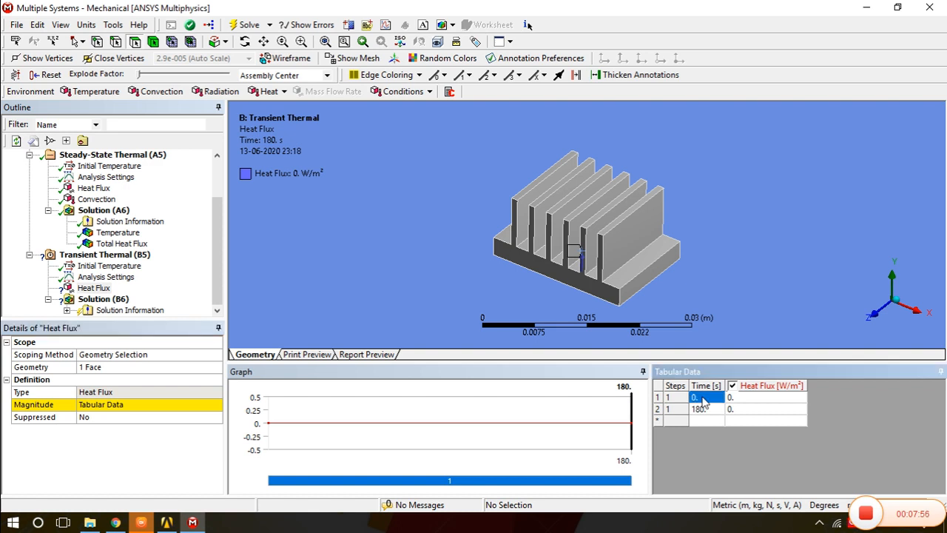
{"action": "left_click", "coordinate": [740, 398]}
{"action": "left_click", "coordinate": [740, 411]}
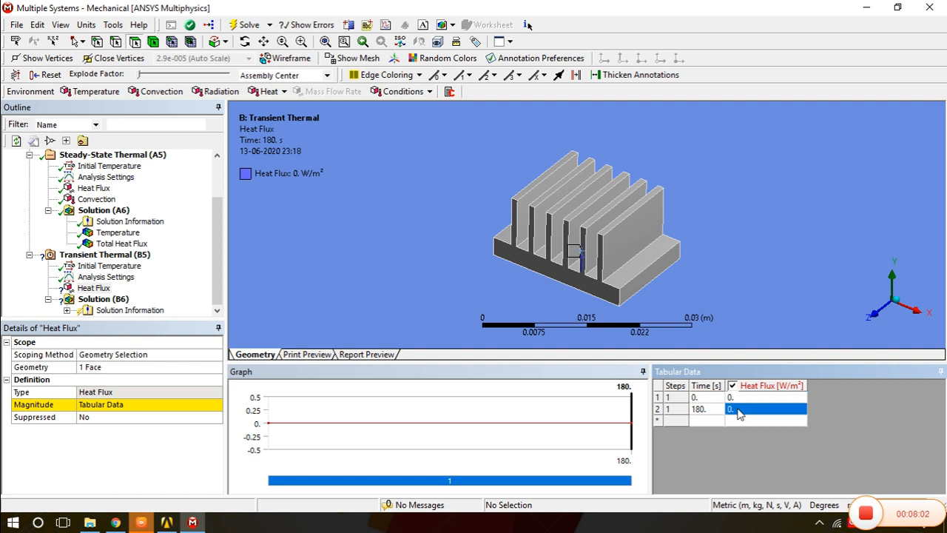
{"action": "left_click", "coordinate": [740, 411]}
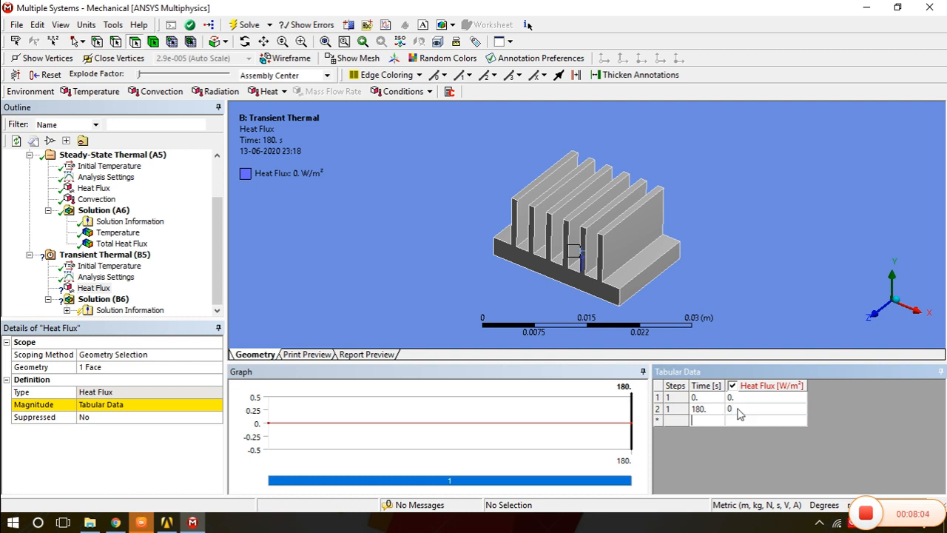
{"action": "left_click", "coordinate": [715, 410]}
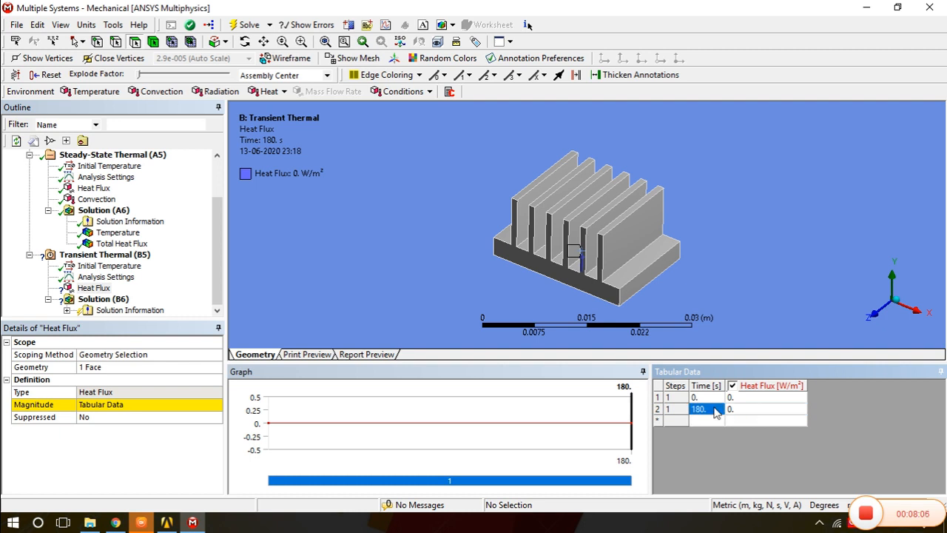
{"action": "left_click", "coordinate": [715, 411]}
{"action": "type", "text": "45"}
{"action": "key", "text": "Tab"}
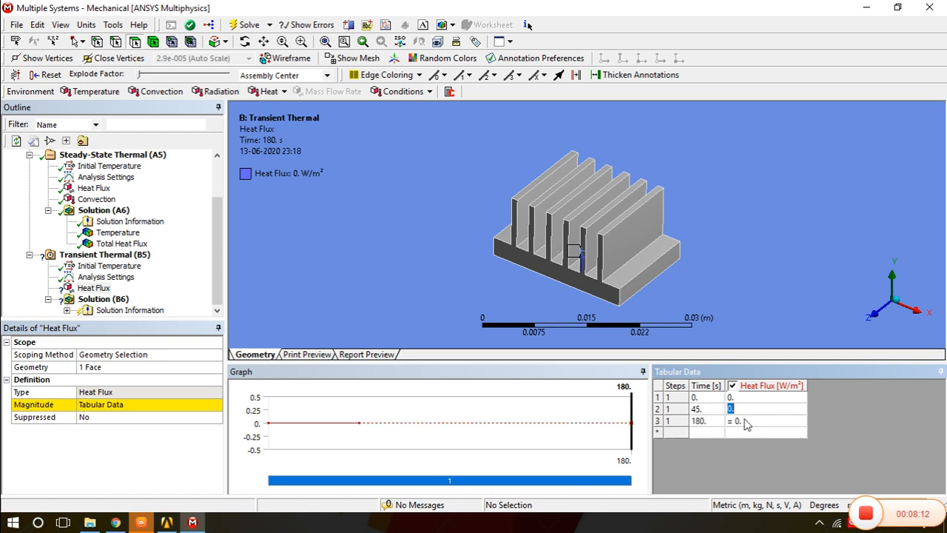
- Add a heat flux table point of 1000 W/m² at 45.1 s
{"action": "left_click", "coordinate": [745, 423]}
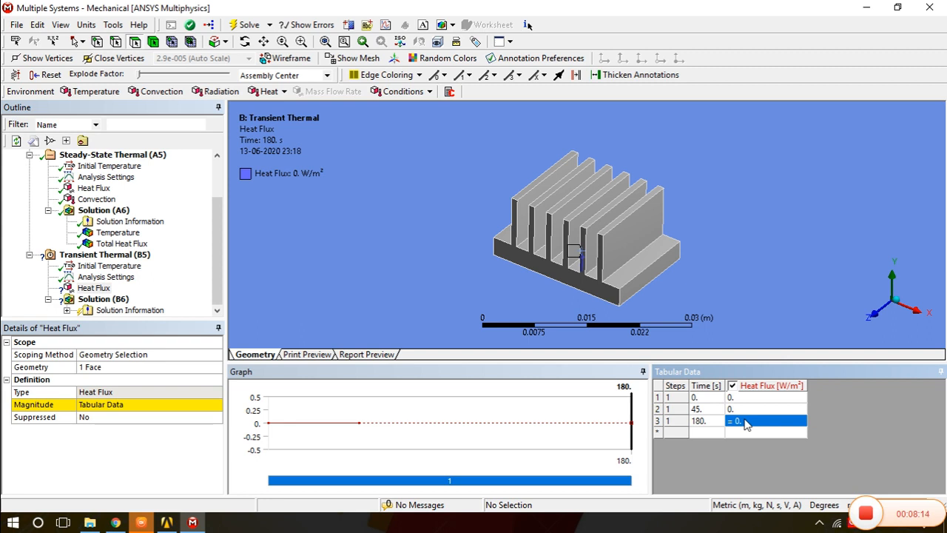
{"action": "type", "text": "100"}
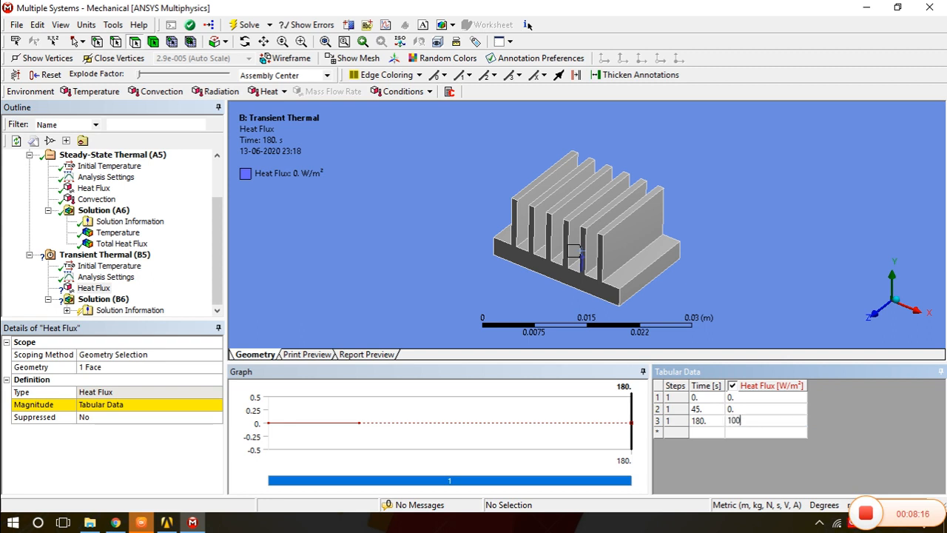
{"action": "type", "text": "0"}
{"action": "key", "text": "Return"}
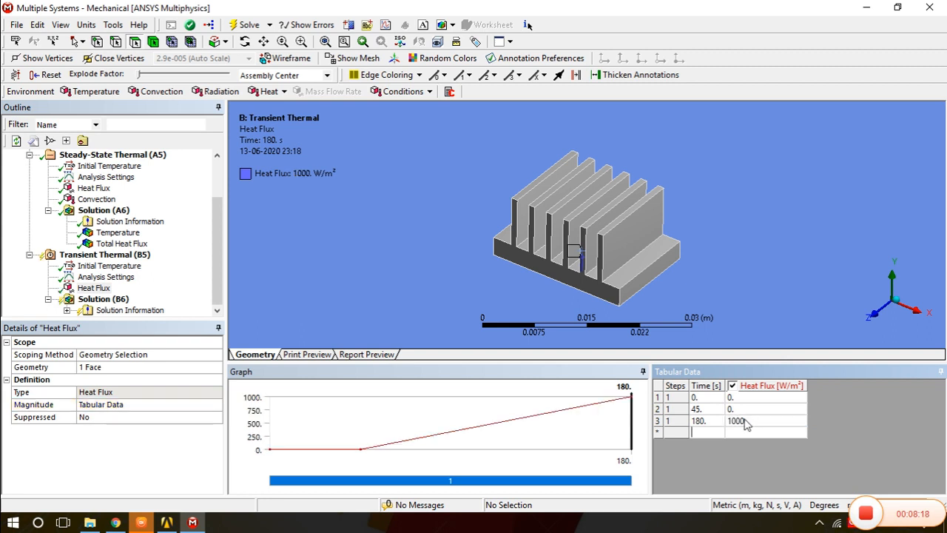
{"action": "left_click", "coordinate": [703, 421]}
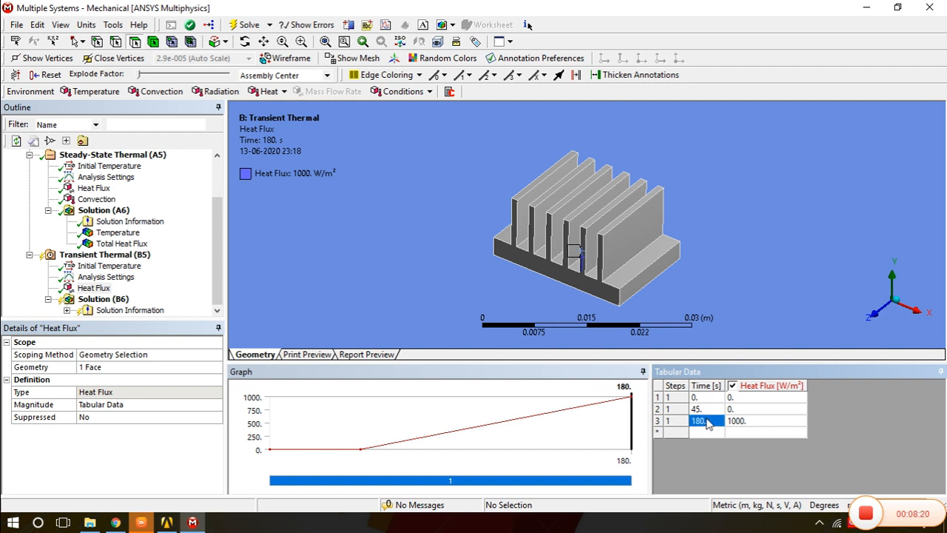
{"action": "type", "text": "45.1"}
{"action": "left_click", "coordinate": [753, 422]}
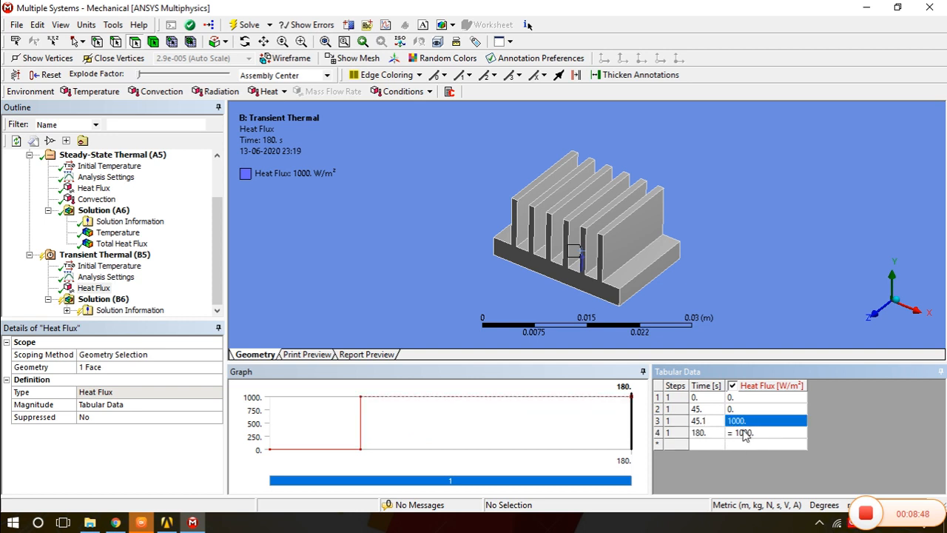
- Add a heat flux table point of 1000 W/m² at 90 s
{"action": "left_click", "coordinate": [745, 435]}
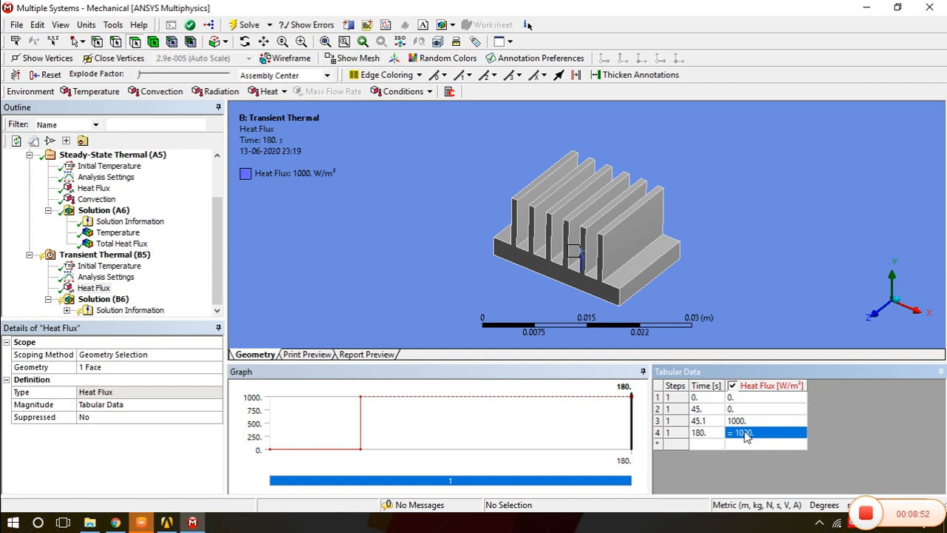
{"action": "type", "text": "1000"}
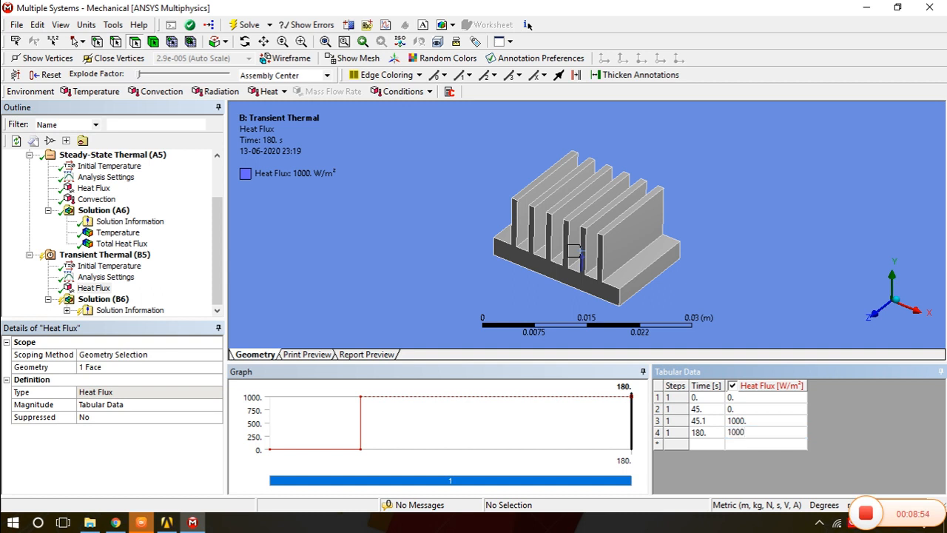
{"action": "key", "text": "Return"}
{"action": "left_click", "coordinate": [706, 436]}
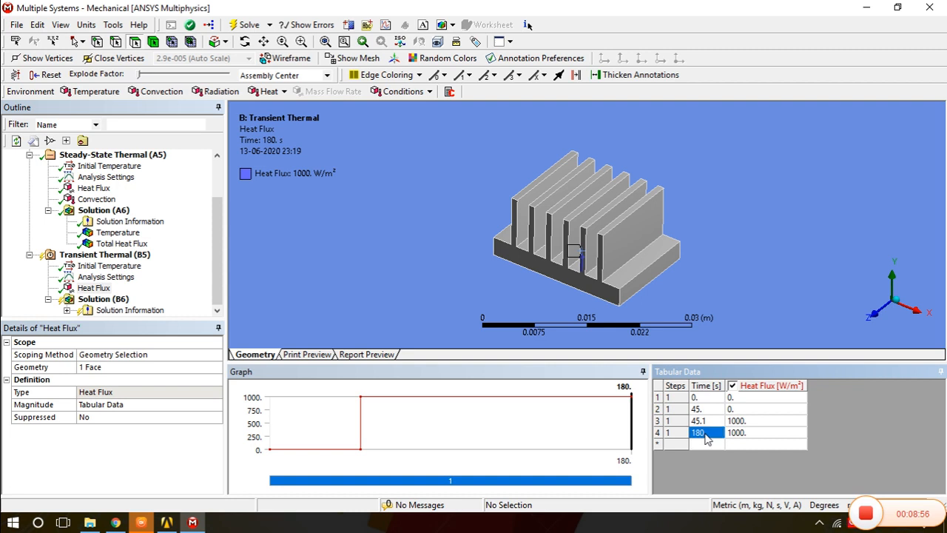
{"action": "type", "text": "90"}
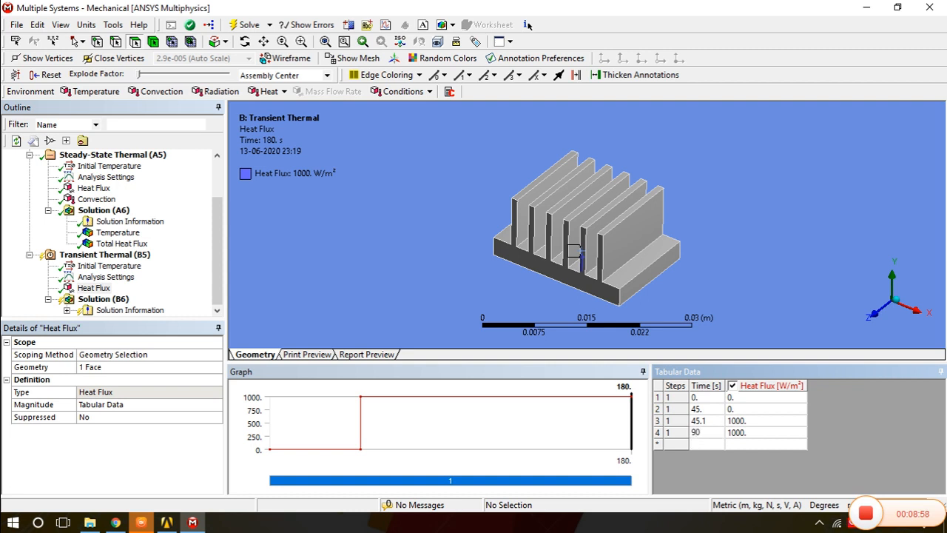
{"action": "left_click", "coordinate": [753, 435]}
- Add a heat flux table point of 0 W/m² at 90.1 s
{"action": "left_click", "coordinate": [754, 447]}
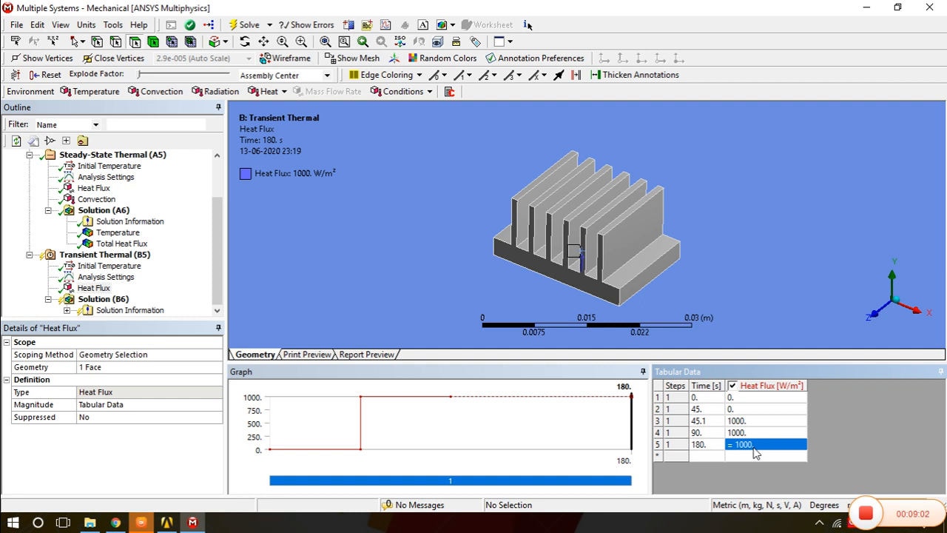
{"action": "type", "text": "0"}
{"action": "left_click", "coordinate": [710, 446]}
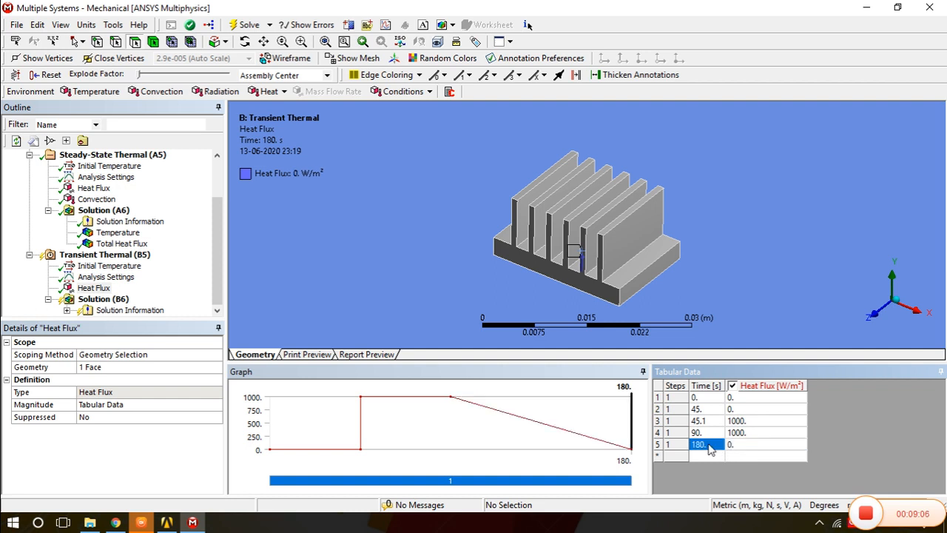
{"action": "type", "text": "90.1"}
{"action": "key", "text": "Tab"}
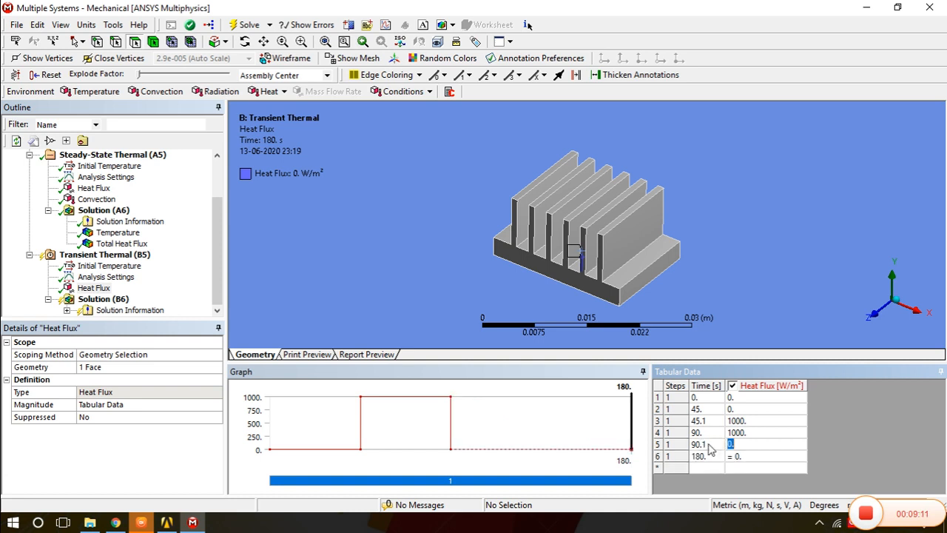
- Add a heat flux table point of 0 W/m² at 135 s
{"action": "left_click", "coordinate": [745, 460]}
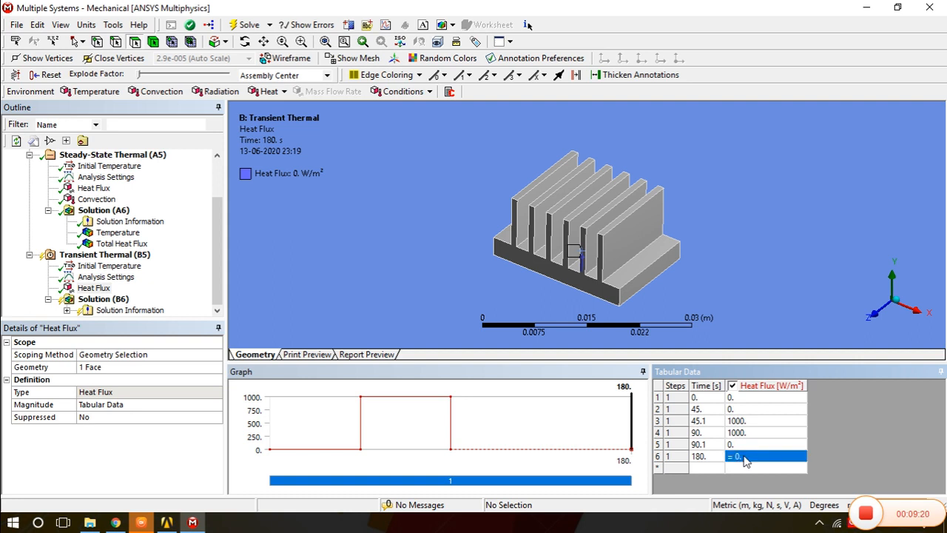
{"action": "type", "text": "0"}
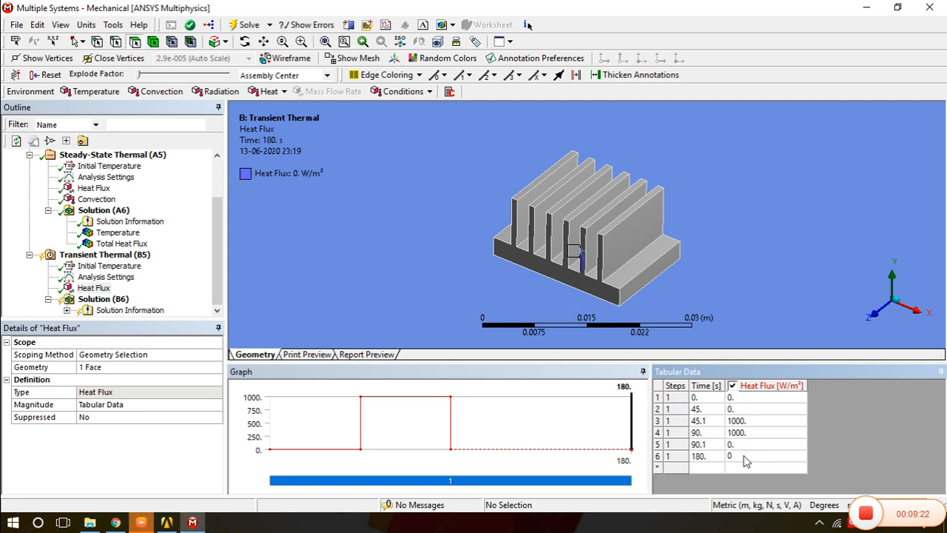
{"action": "left_click", "coordinate": [700, 457]}
{"action": "type", "text": "135"}
{"action": "key", "text": "Return"}
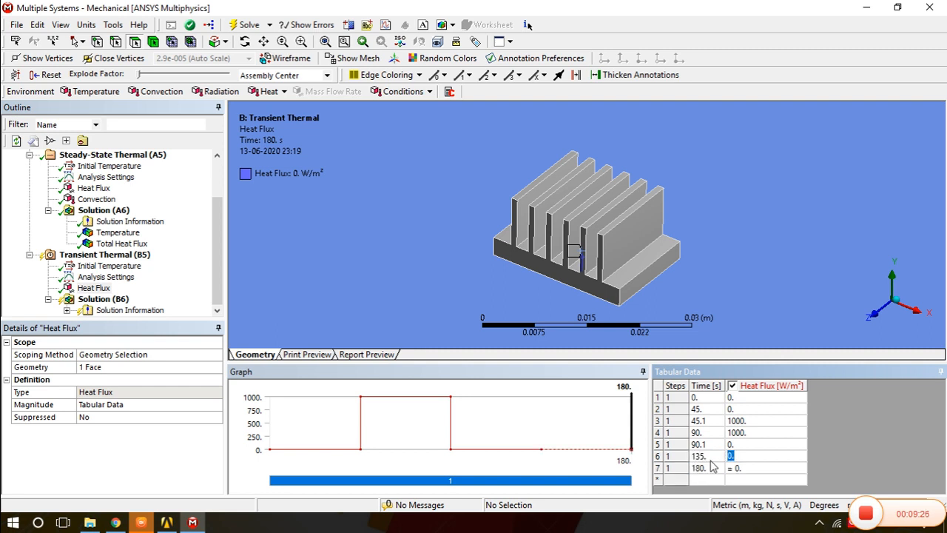
- Add a heat flux table point of 1000 W/m² at 135.1 s
{"action": "left_click", "coordinate": [744, 469]}
{"action": "type", "text": "1000"}
{"action": "left_click", "coordinate": [707, 475]}
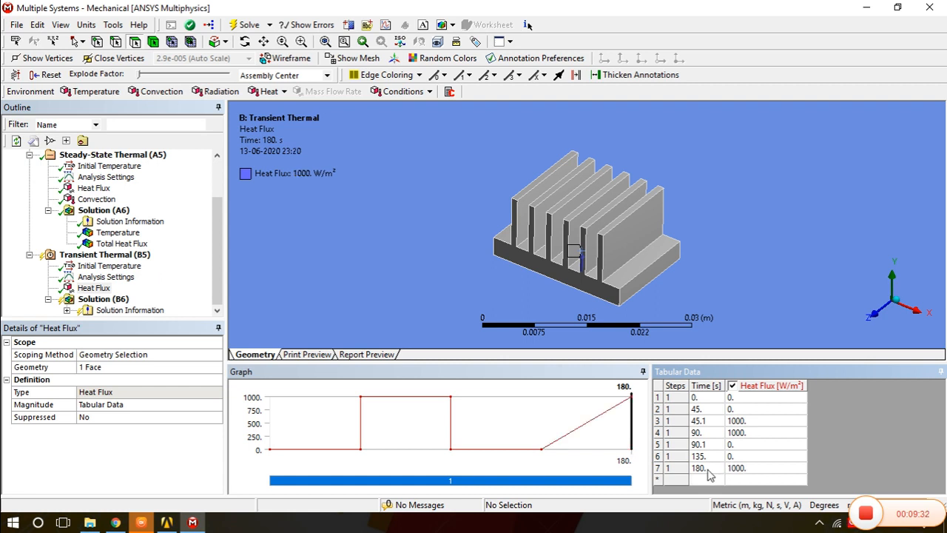
{"action": "left_click", "coordinate": [707, 468]}
{"action": "type", "text": "135.1"}
{"action": "left_click", "coordinate": [756, 468]}
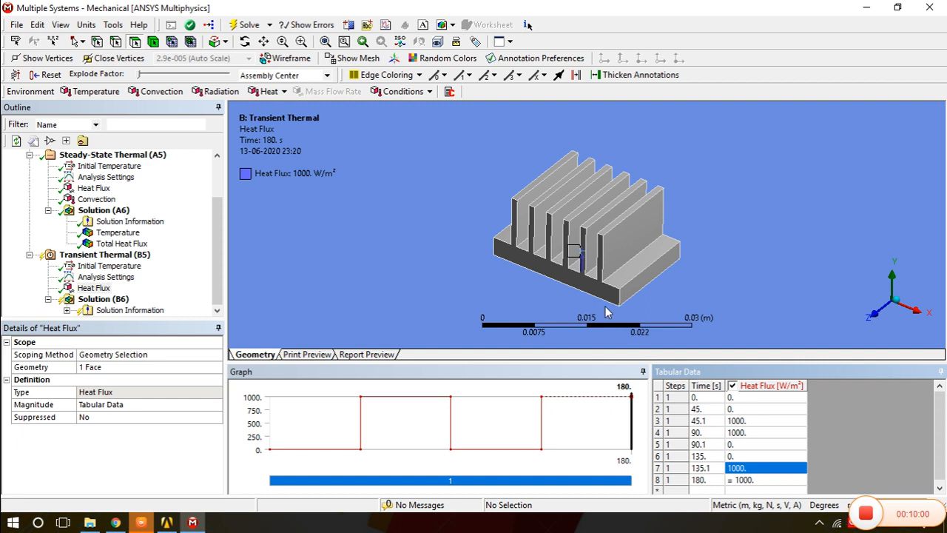
{"action": "middle_click_drag", "start_coordinate": [613, 296], "coordinate": [600, 287]}
{"action": "key", "text": "1"}
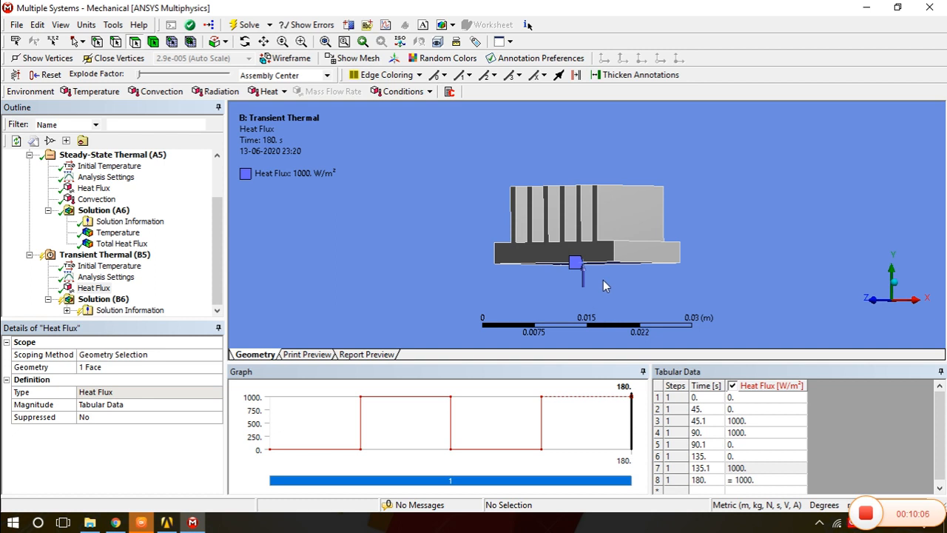
{"action": "middle_click_drag", "start_coordinate": [604, 285], "coordinate": [562, 289]}
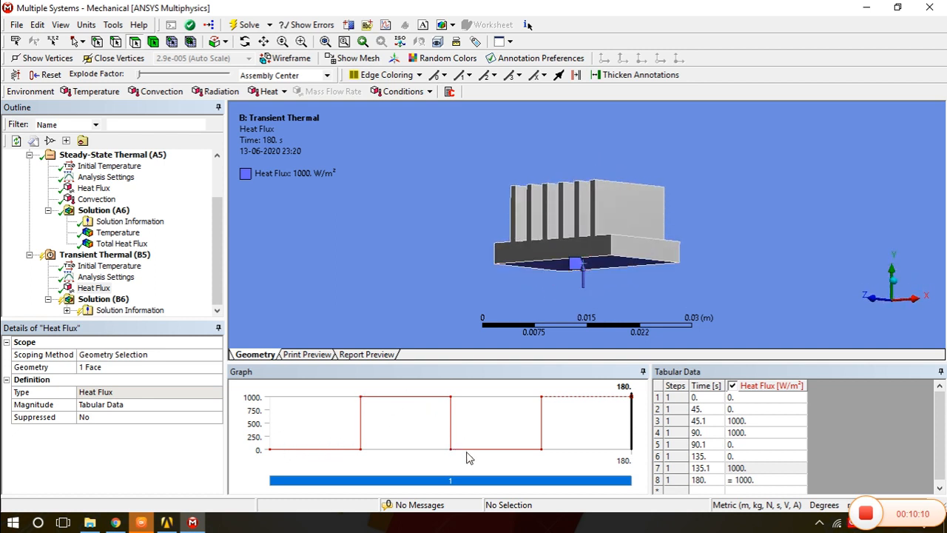
{"action": "middle_click_drag", "start_coordinate": [546, 268], "coordinate": [547, 262]}
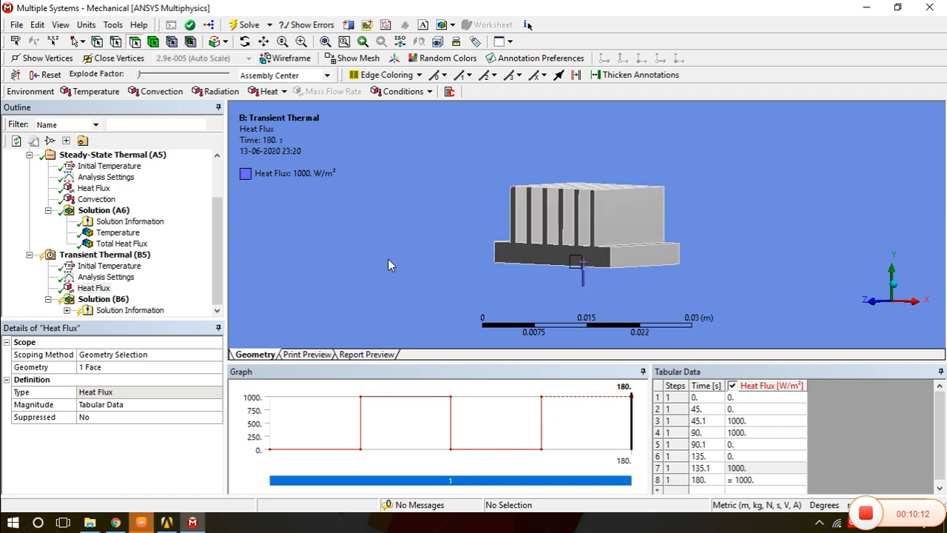
- Add a convection load to the transient thermal analysis
{"action": "left_click", "coordinate": [115, 259]}
{"action": "right_click", "coordinate": [120, 256]}
{"action": "mouse_move", "coordinate": [217, 268]}
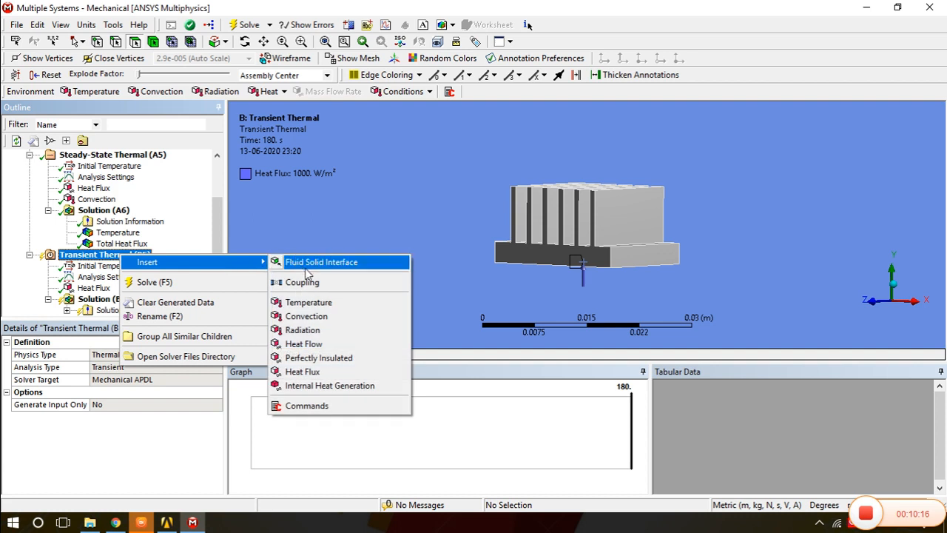
{"action": "left_click", "coordinate": [320, 321]}
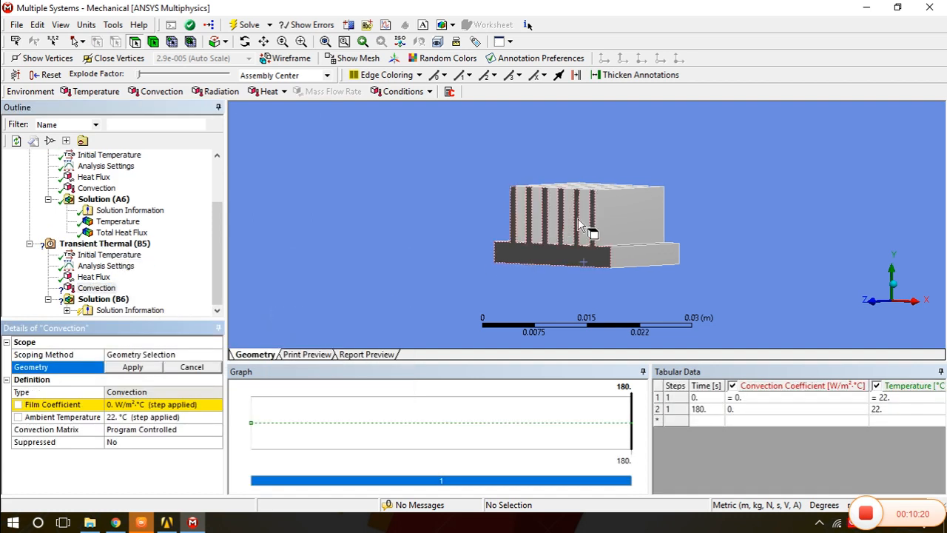
- Scope the transient convection to the heat sink's 29 exposed faces, leaving out the underside of the base
{"action": "middle_click_drag", "start_coordinate": [580, 244], "coordinate": [529, 241]}
{"action": "mouse_move", "coordinate": [494, 225]}
{"action": "left_mouse_down"}
{"action": "mouse_move", "coordinate": [606, 256]}
{"action": "mouse_move", "coordinate": [636, 279]}
{"action": "left_mouse_up"}
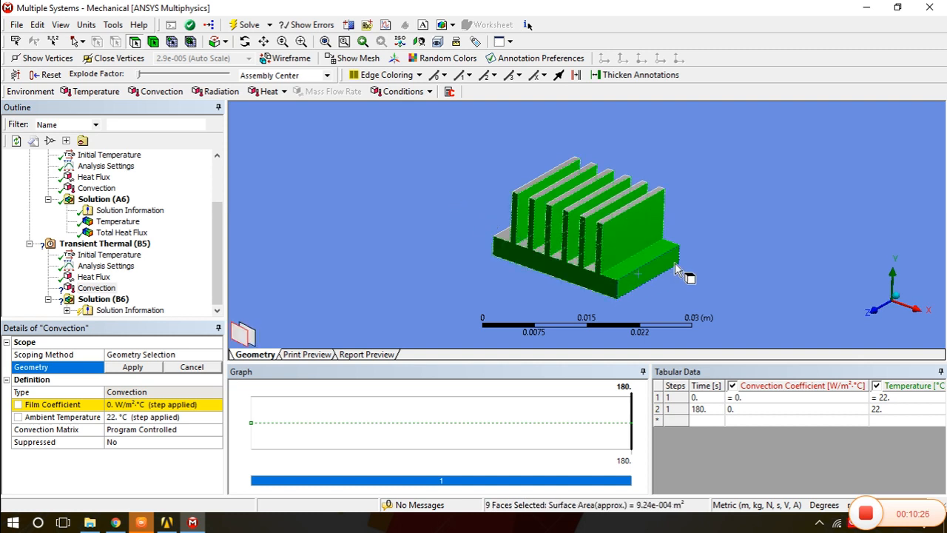
{"action": "middle_click_drag", "start_coordinate": [687, 271], "coordinate": [573, 275]}
{"action": "mouse_move", "coordinate": [615, 240]}
{"action": "left_mouse_down", "text": "ctrl"}
{"action": "mouse_move", "coordinate": [634, 161]}
{"action": "mouse_move", "coordinate": [619, 262]}
{"action": "left_mouse_up", "text": "ctrl"}
{"action": "mouse_move", "coordinate": [619, 262]}
{"action": "middle_mouse_down"}
{"action": "mouse_move", "coordinate": [791, 216]}
{"action": "mouse_move", "coordinate": [560, 243]}
{"action": "middle_mouse_up"}
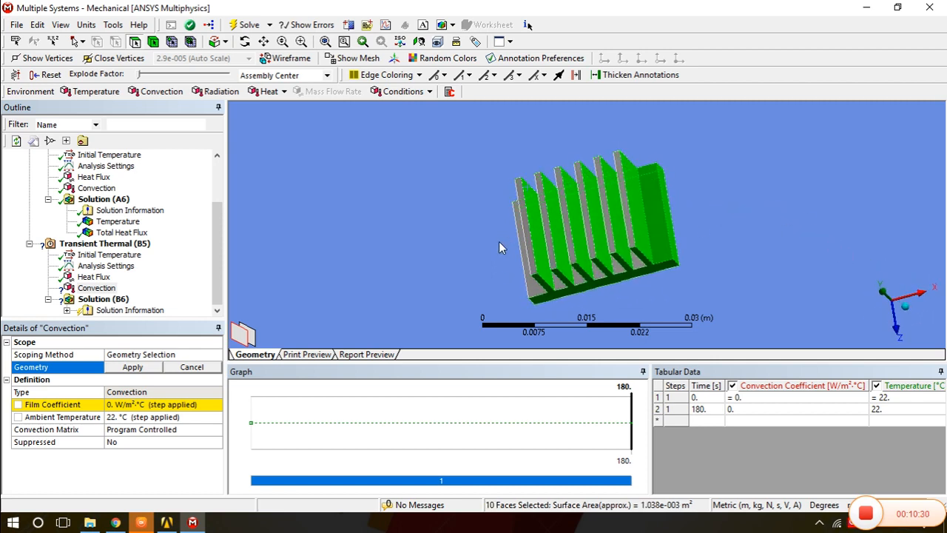
{"action": "left_click_drag", "start_coordinate": [498, 241], "coordinate": [645, 230], "text": "ctrl"}
{"action": "middle_click_drag", "start_coordinate": [645, 229], "coordinate": [619, 227]}
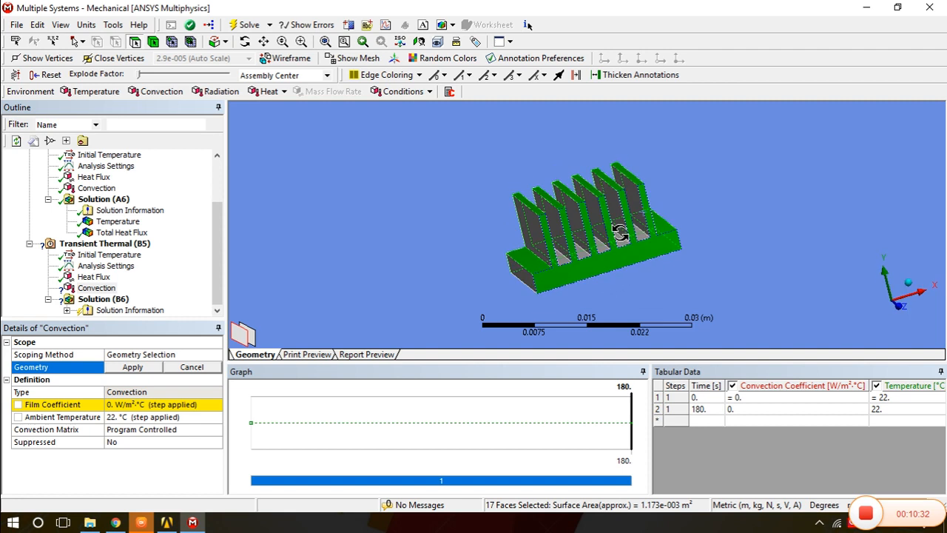
{"action": "mouse_move", "coordinate": [521, 285]}
{"action": "left_mouse_down", "text": "ctrl"}
{"action": "mouse_move", "coordinate": [567, 271]}
{"action": "mouse_move", "coordinate": [583, 241]}
{"action": "mouse_move", "coordinate": [616, 237]}
{"action": "mouse_move", "coordinate": [600, 248]}
{"action": "mouse_move", "coordinate": [630, 247]}
{"action": "mouse_move", "coordinate": [642, 223]}
{"action": "left_mouse_up", "text": "ctrl"}
{"action": "middle_click_drag", "start_coordinate": [626, 241], "coordinate": [632, 225]}
{"action": "middle_click_drag", "start_coordinate": [474, 229], "coordinate": [568, 244]}
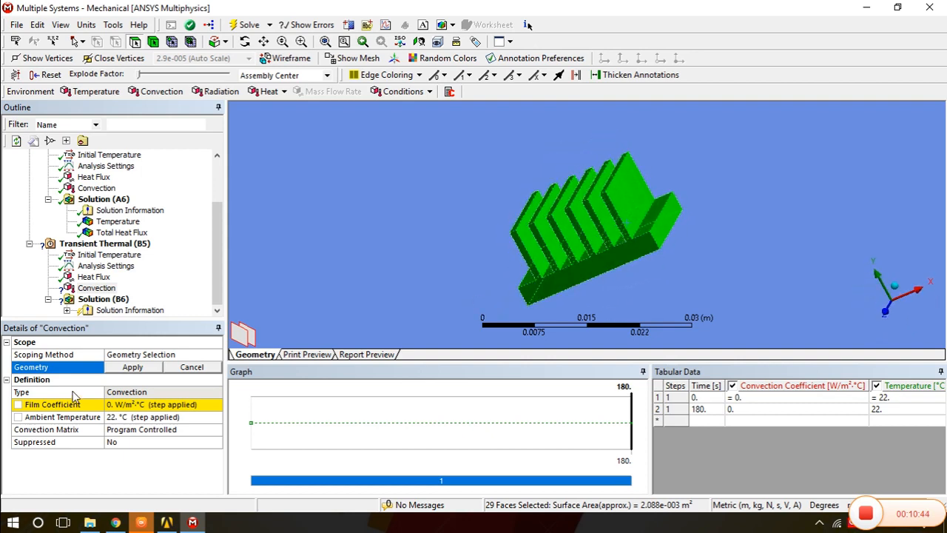
{"action": "left_click", "coordinate": [132, 367]}
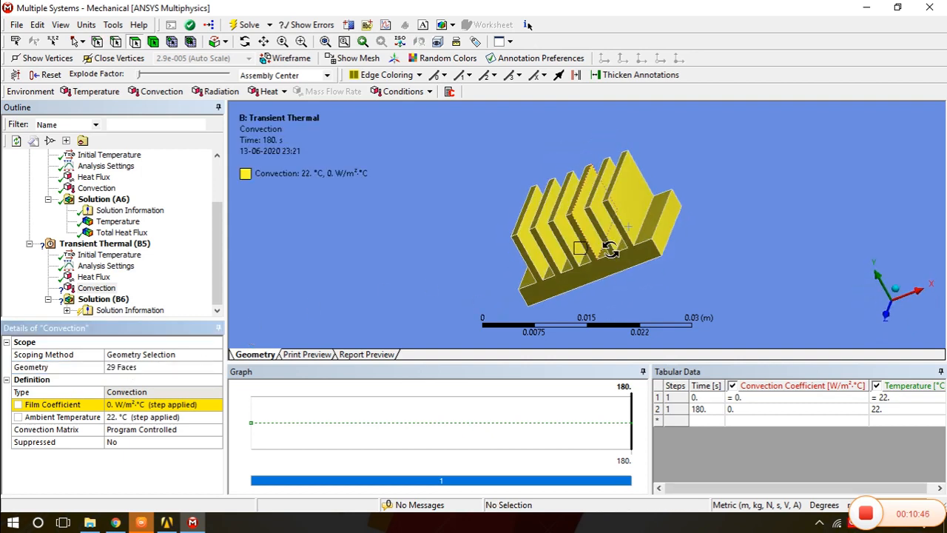
- Set the transient convection's film coefficient to 30 W/m²·°C and its ambient temperature to 28 °C
{"action": "left_click", "coordinate": [113, 404]}
{"action": "type", "text": "30"}
{"action": "key", "text": "Return"}
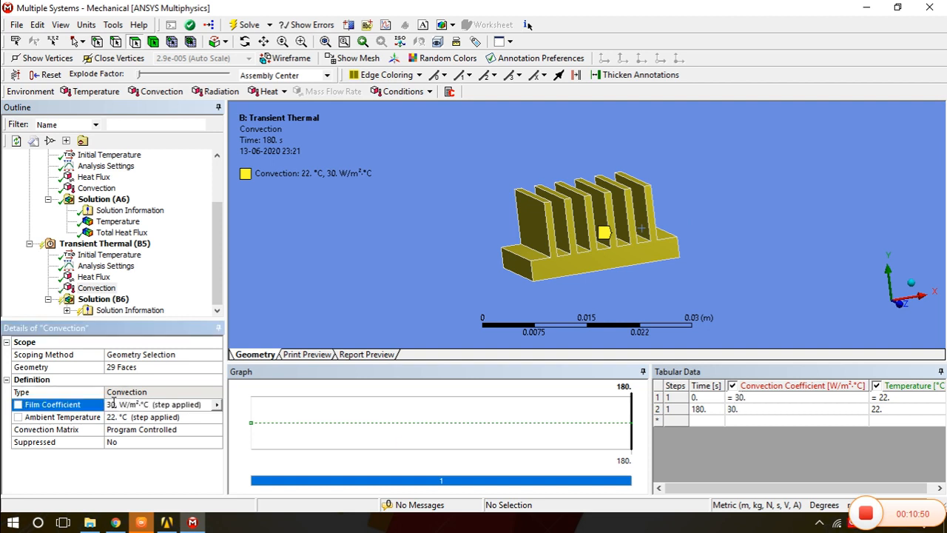
{"action": "left_click", "coordinate": [123, 418]}
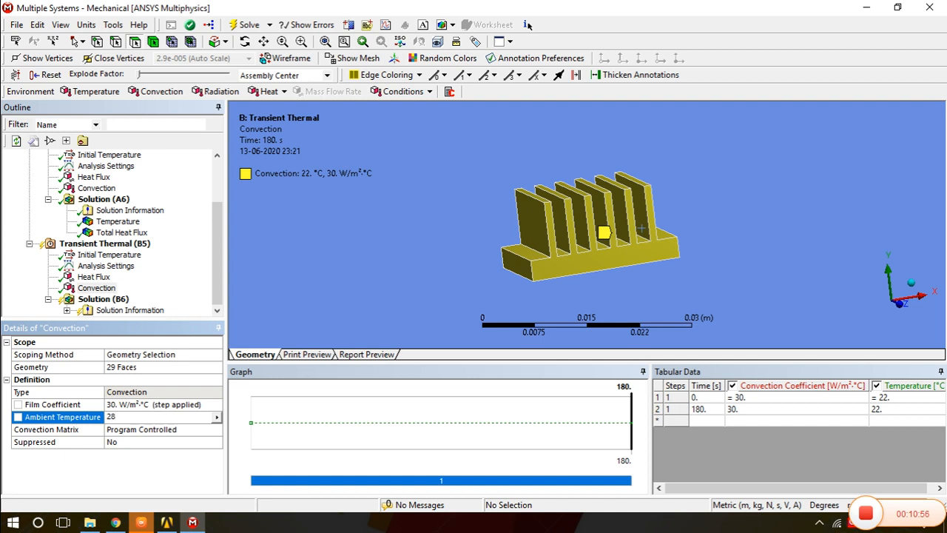
{"action": "key", "text": "Return"}
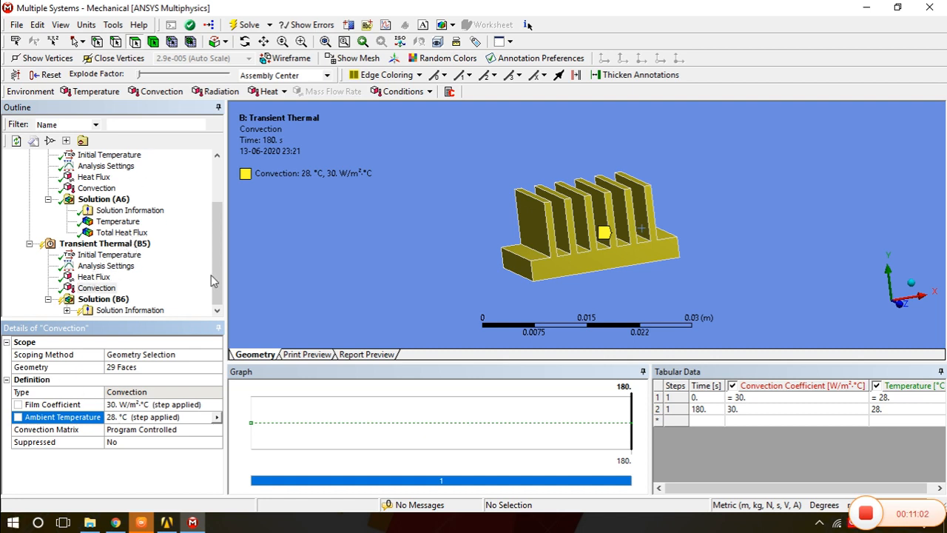
- Solve the transient thermal analysis
{"action": "left_click", "coordinate": [254, 26]}
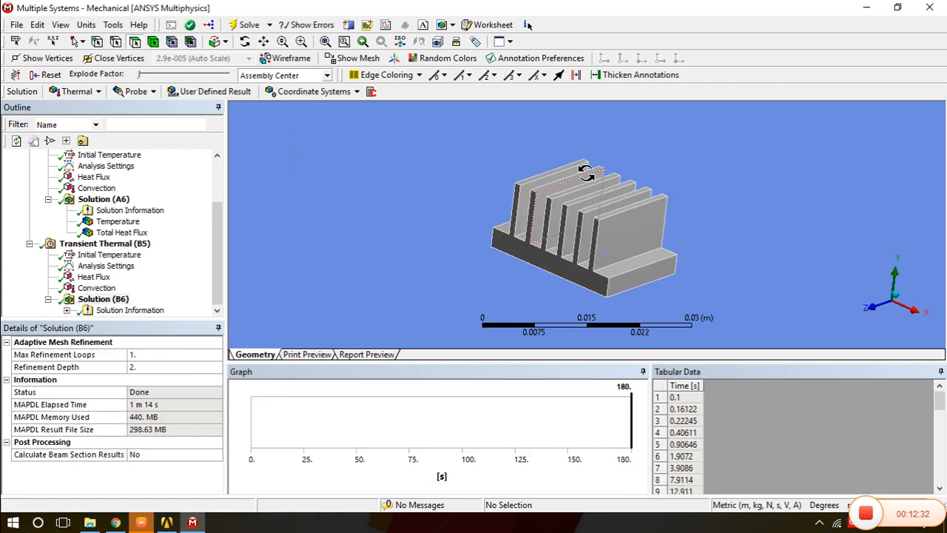
{"action": "middle_click_drag", "start_coordinate": [636, 222], "coordinate": [667, 237]}
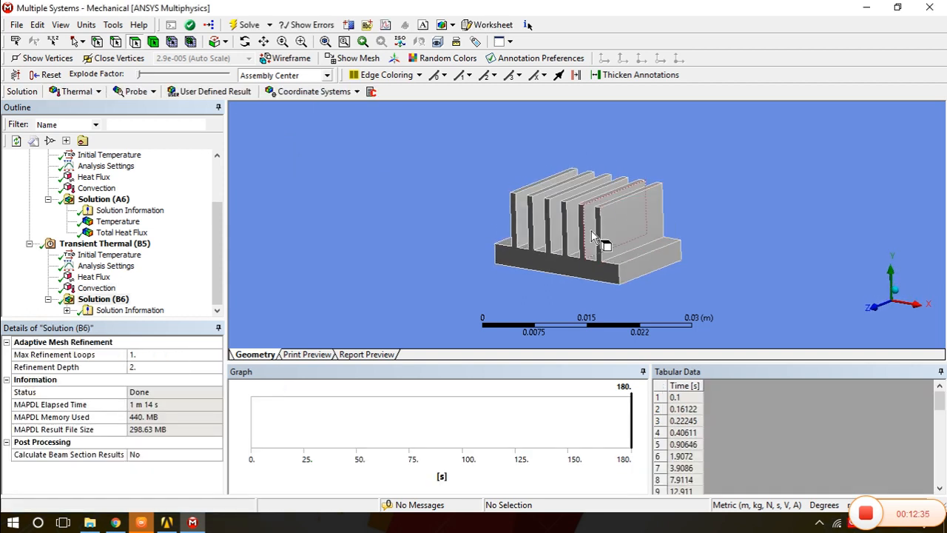
{"action": "scroll", "coordinate": [607, 236], "scroll_direction": "up", "scroll_amount": 3}
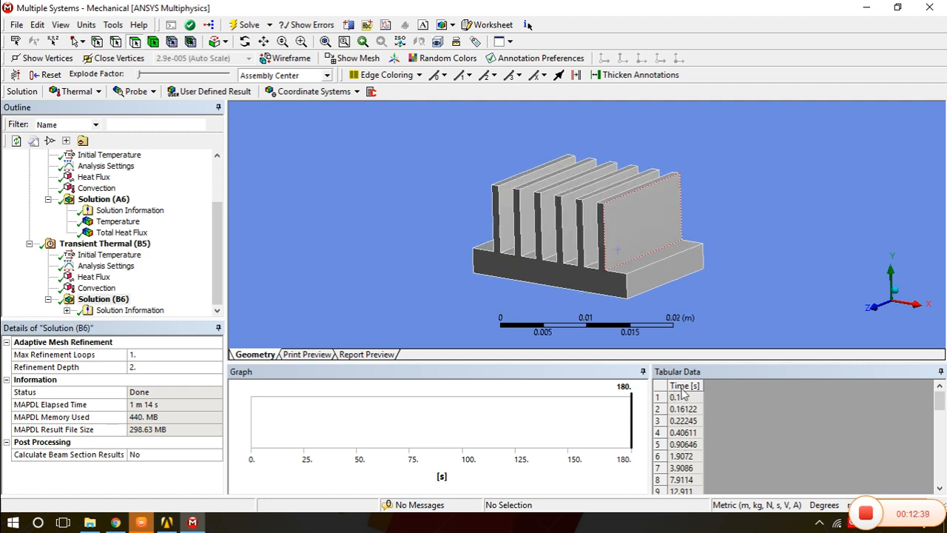
- Add temperature and total heat flux results to the transient thermal solution
{"action": "right_click", "coordinate": [108, 303]}
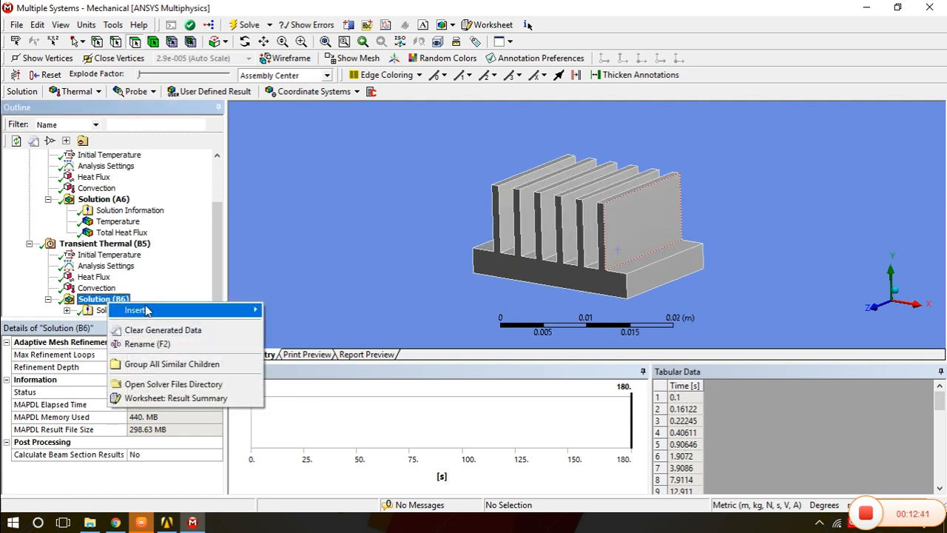
{"action": "mouse_move", "coordinate": [178, 310]}
{"action": "mouse_move", "coordinate": [293, 311]}
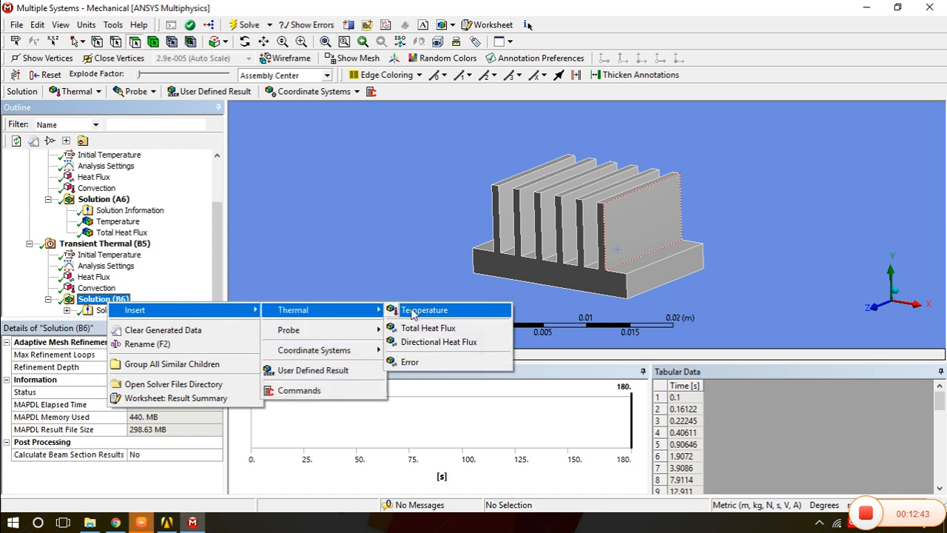
{"action": "left_click", "coordinate": [403, 309]}
{"action": "right_click", "coordinate": [114, 290]}
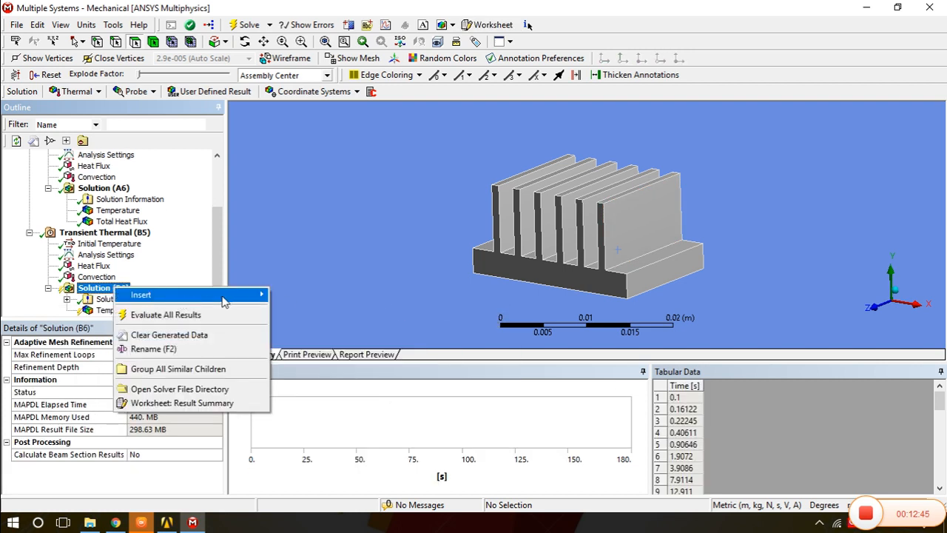
{"action": "mouse_move", "coordinate": [185, 294]}
{"action": "mouse_move", "coordinate": [370, 302]}
{"action": "left_click", "coordinate": [426, 310]}
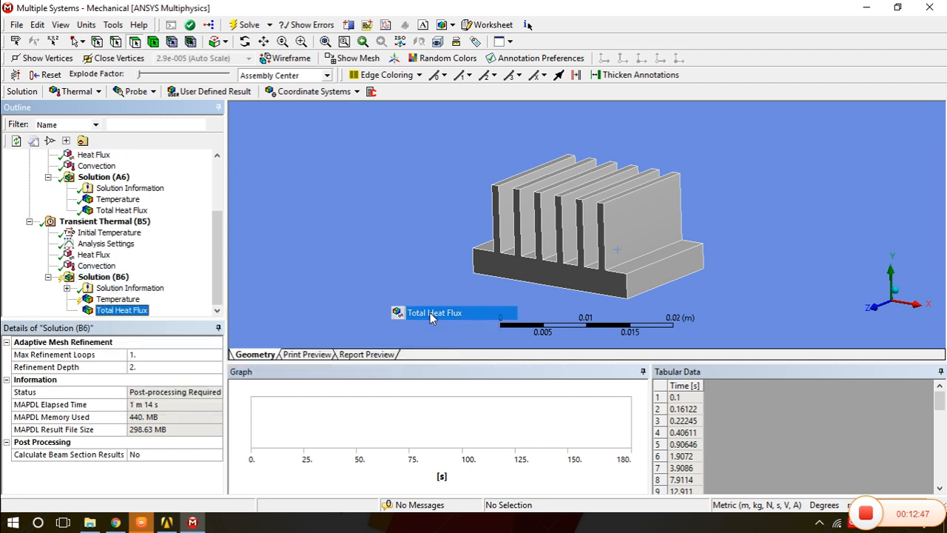
- Add a directional heat flux result to the transient solution and orient it along the Y axis
{"action": "left_click", "coordinate": [117, 278]}
{"action": "right_click", "coordinate": [118, 280]}
{"action": "mouse_move", "coordinate": [201, 282]}
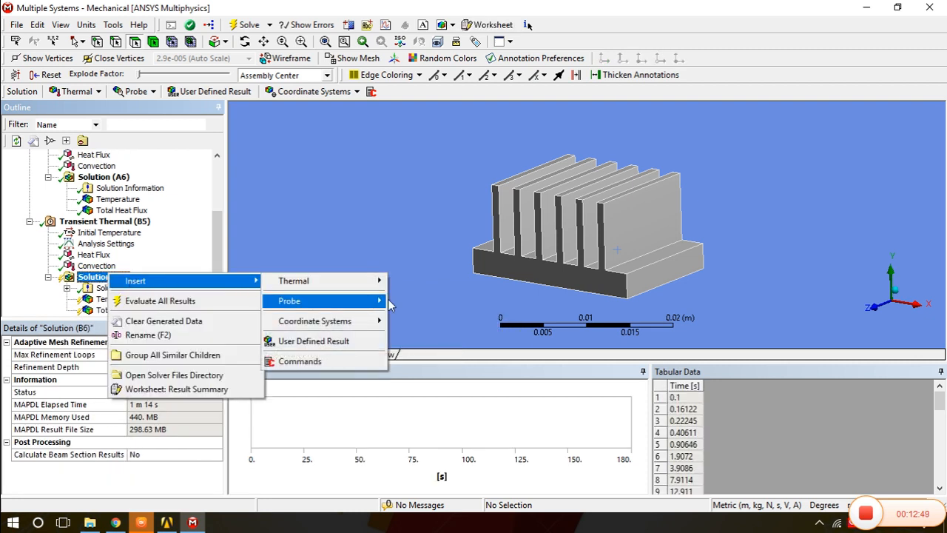
{"action": "mouse_move", "coordinate": [355, 288]}
{"action": "left_click", "coordinate": [417, 312]}
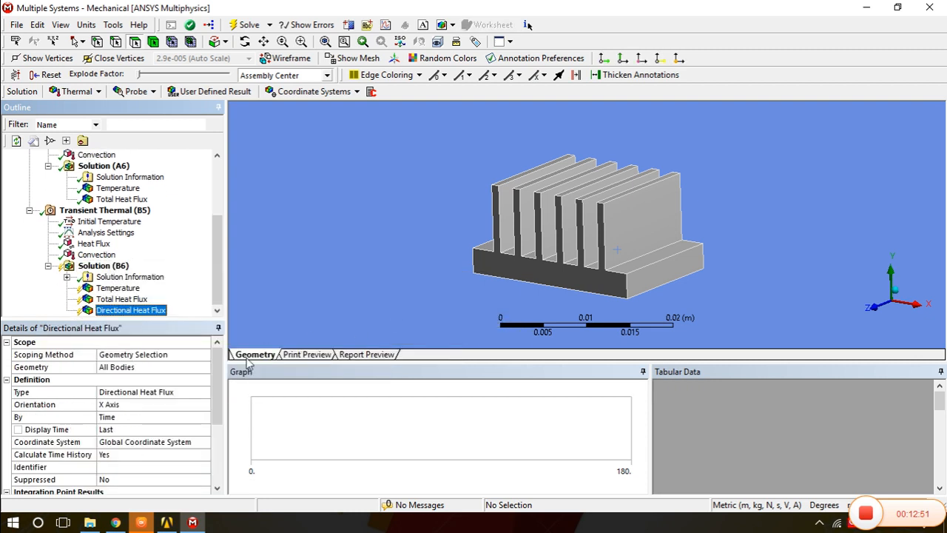
{"action": "left_click", "coordinate": [167, 404]}
{"action": "left_click", "coordinate": [204, 405]}
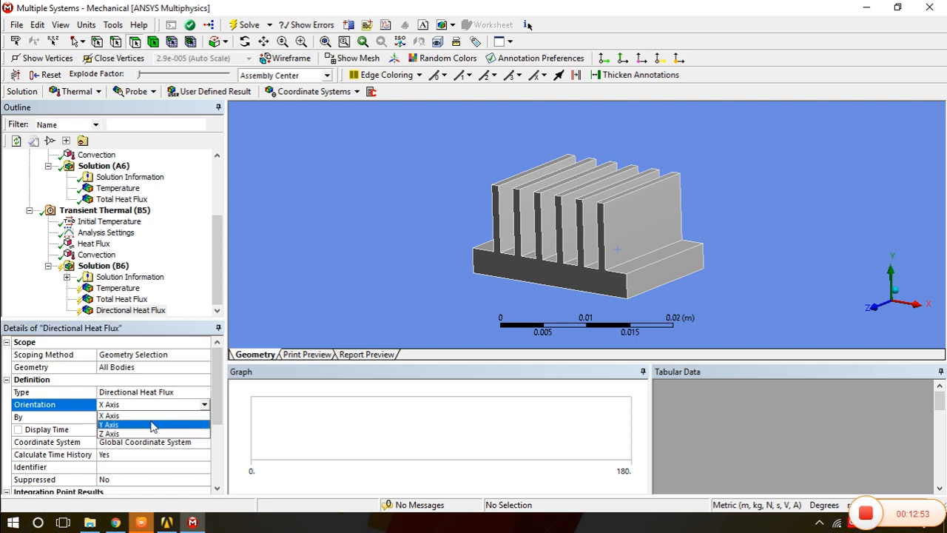
{"action": "left_click", "coordinate": [111, 425]}
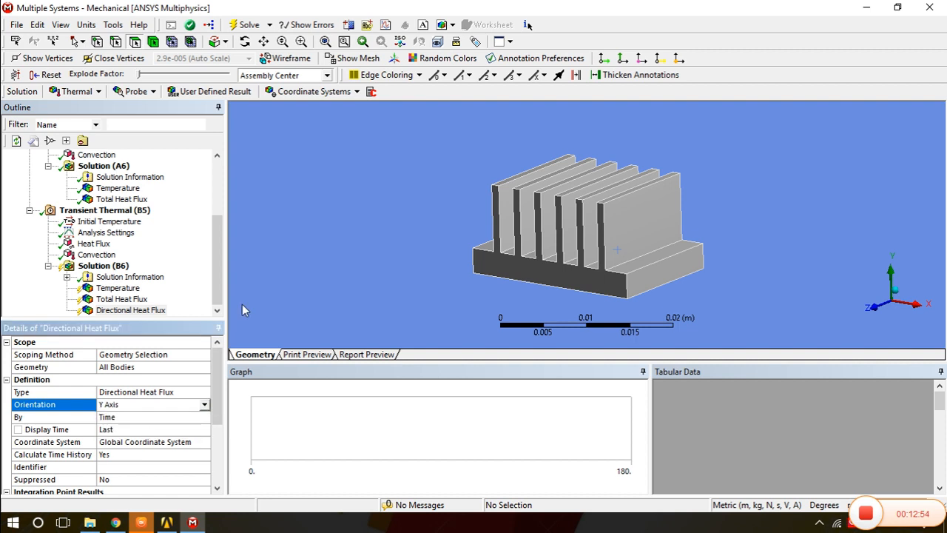
- Evaluate the added transient results and display the temperature distribution on the heat sink
{"action": "left_click", "coordinate": [244, 25]}
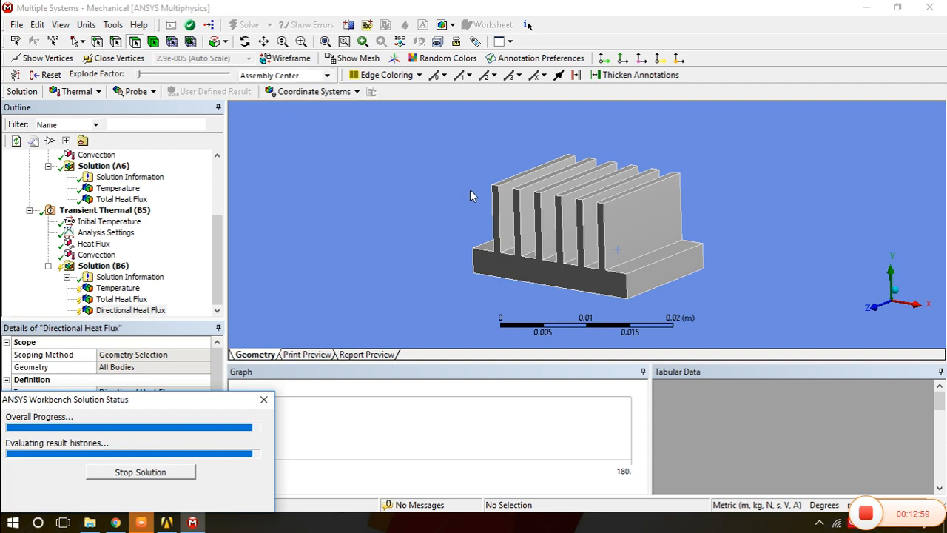
{"action": "middle_click_drag", "start_coordinate": [542, 195], "coordinate": [577, 235]}
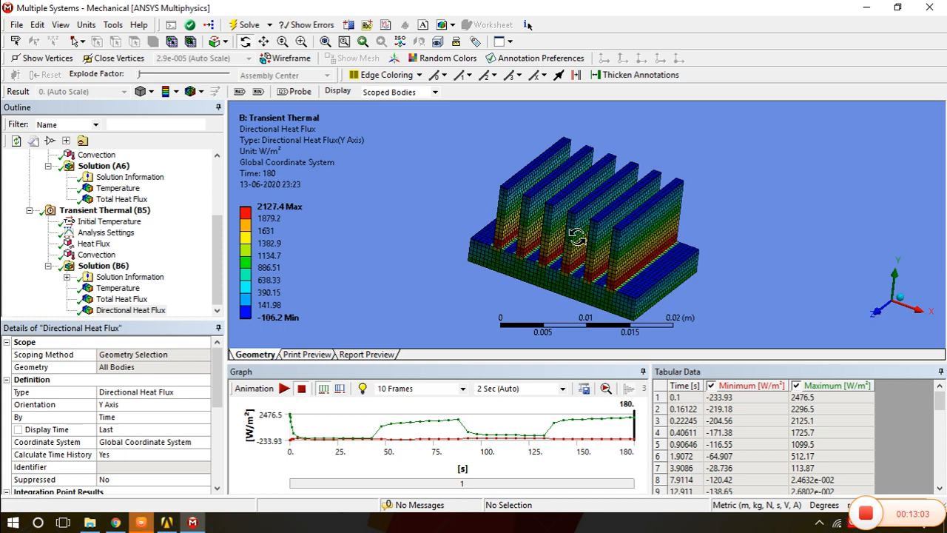
{"action": "left_click", "coordinate": [118, 288]}
{"action": "middle_click_drag", "start_coordinate": [514, 181], "coordinate": [589, 237]}
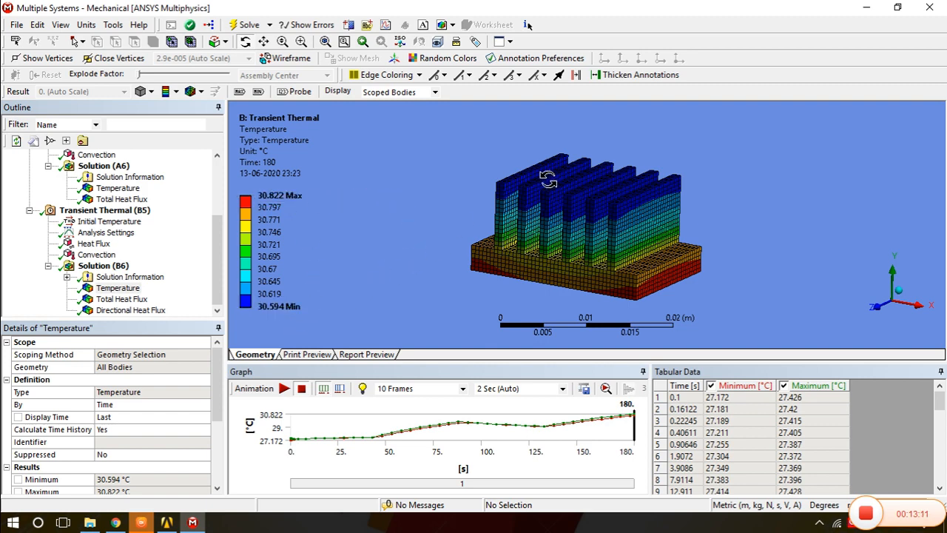
- Animate the transient temperature result and review its tabulated minimum and maximum temperatures over the full 180 s
{"action": "left_click", "coordinate": [282, 389]}
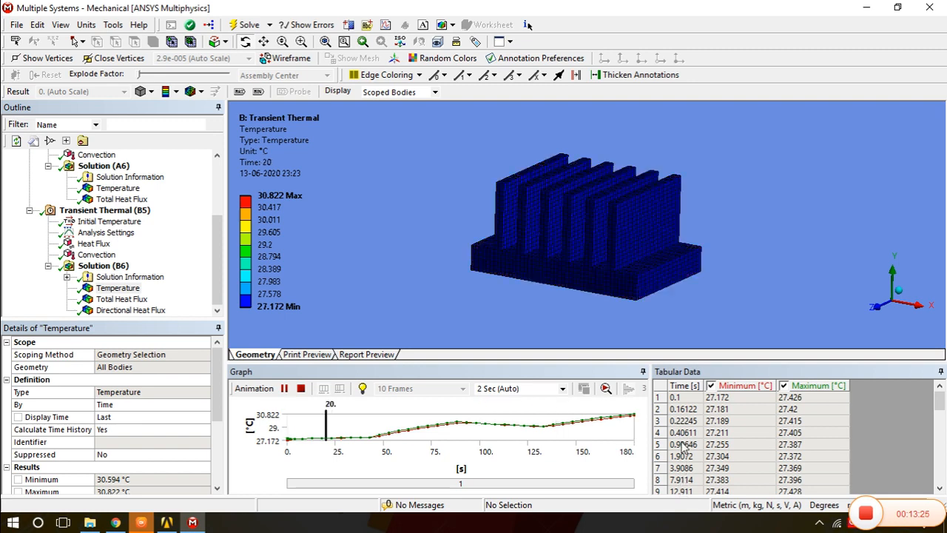
{"action": "scroll", "coordinate": [682, 453], "scroll_direction": "down", "scroll_amount": 5}
{"action": "scroll", "coordinate": [682, 459], "scroll_direction": "down", "scroll_amount": 3}
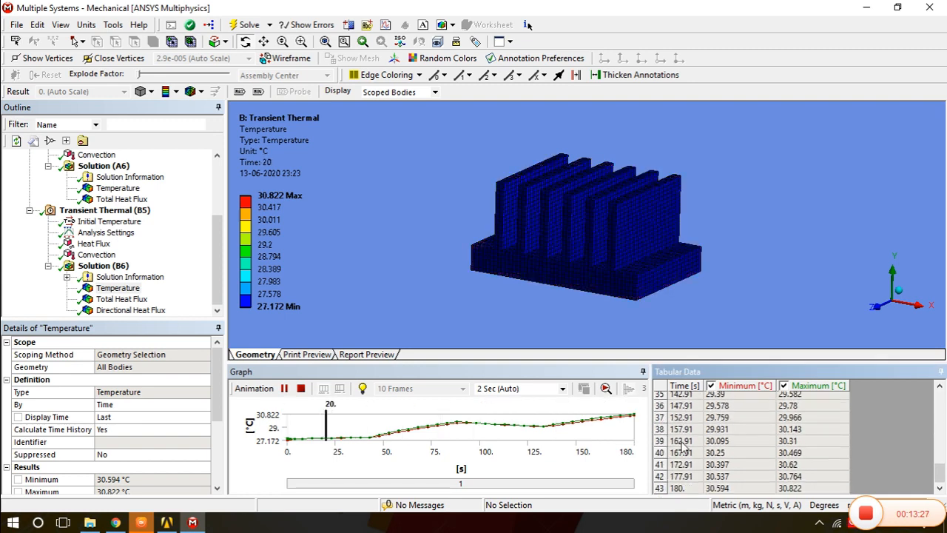
{"action": "scroll", "coordinate": [680, 473], "scroll_direction": "up", "scroll_amount": 8}
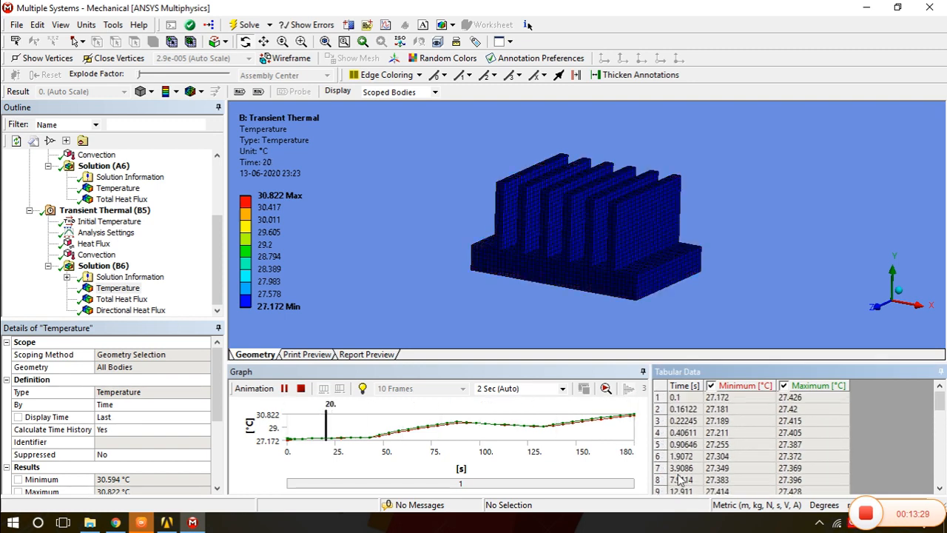
{"action": "scroll", "coordinate": [679, 399], "scroll_direction": "down", "scroll_amount": 11}
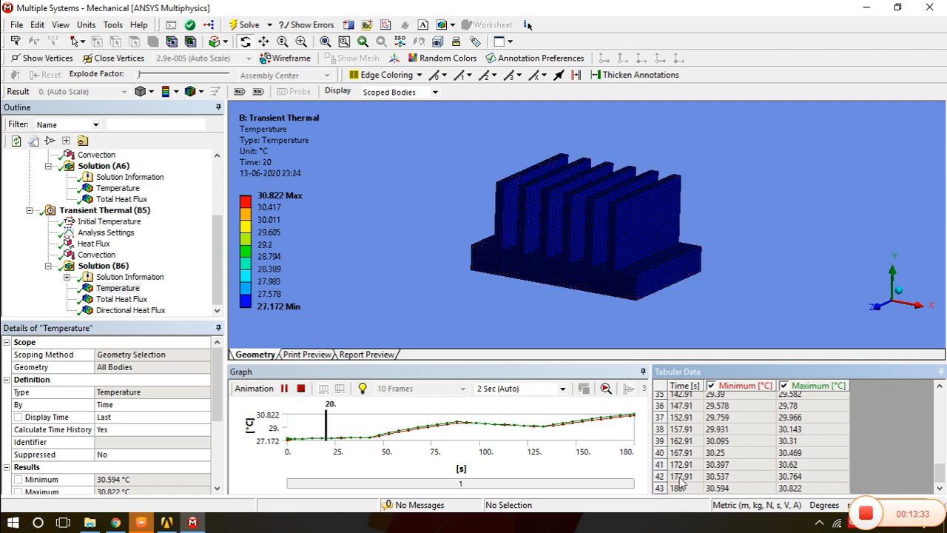
{"action": "scroll", "coordinate": [680, 481], "scroll_direction": "up", "scroll_amount": 7}
{"action": "scroll", "coordinate": [680, 481], "scroll_direction": "up", "scroll_amount": 5}
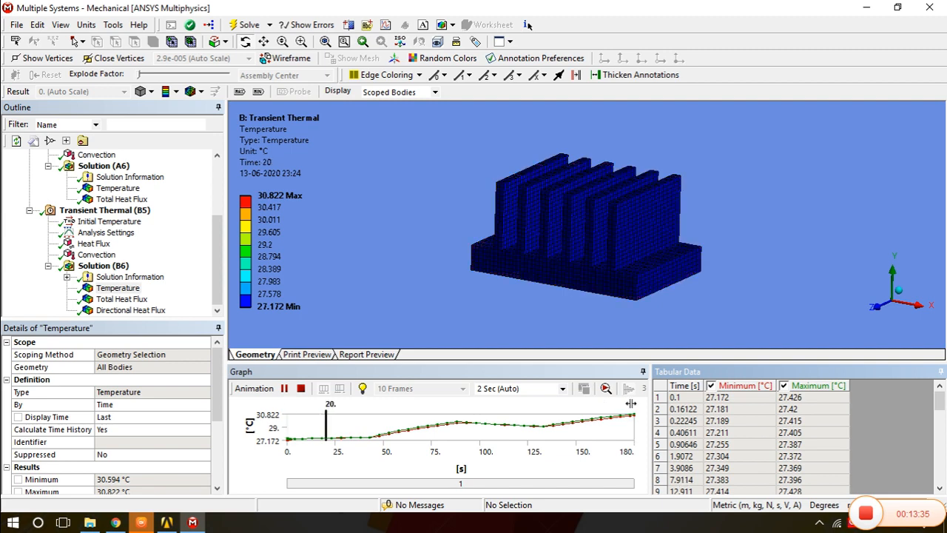
- Display the transient total heat flux result as vectors with the mesh wireframe hidden
{"action": "left_click", "coordinate": [136, 299]}
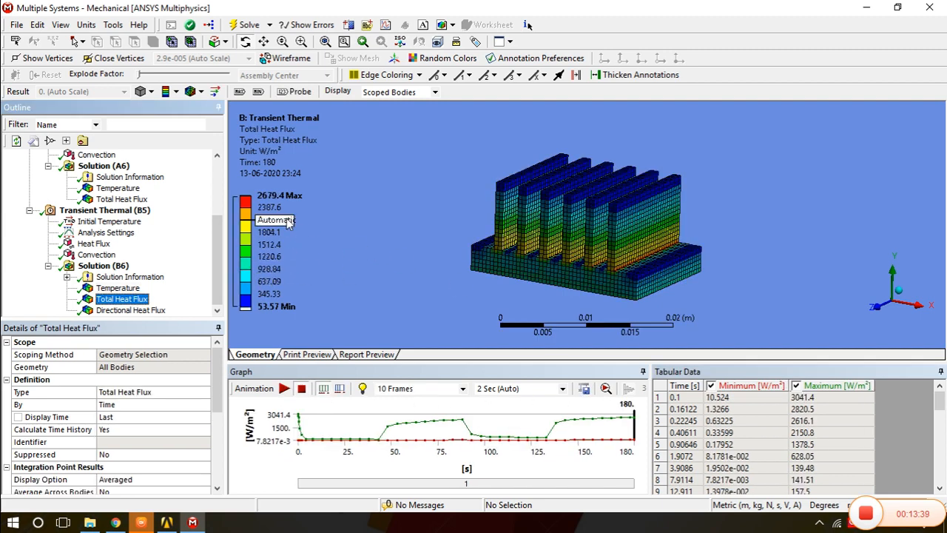
{"action": "left_click", "coordinate": [214, 91]}
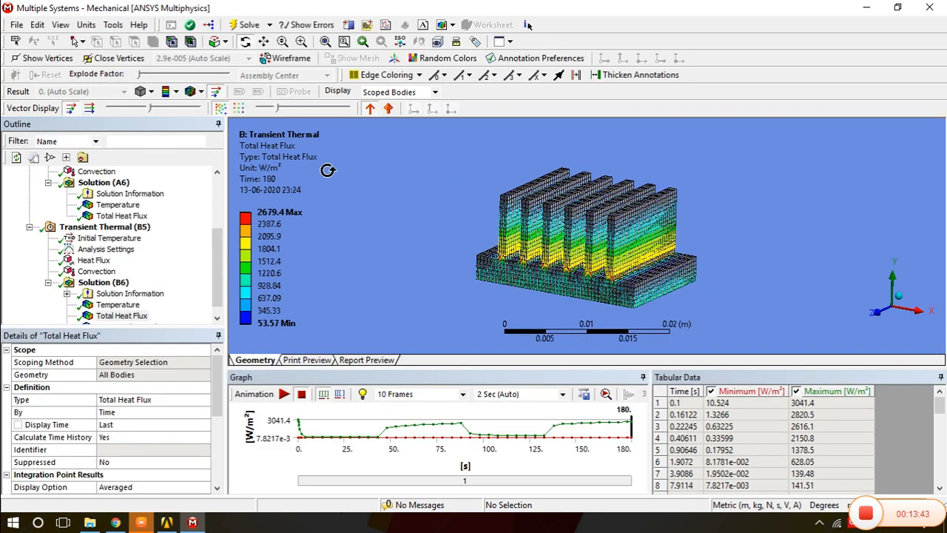
{"action": "left_click", "coordinate": [201, 91]}
{"action": "left_click", "coordinate": [281, 104]}
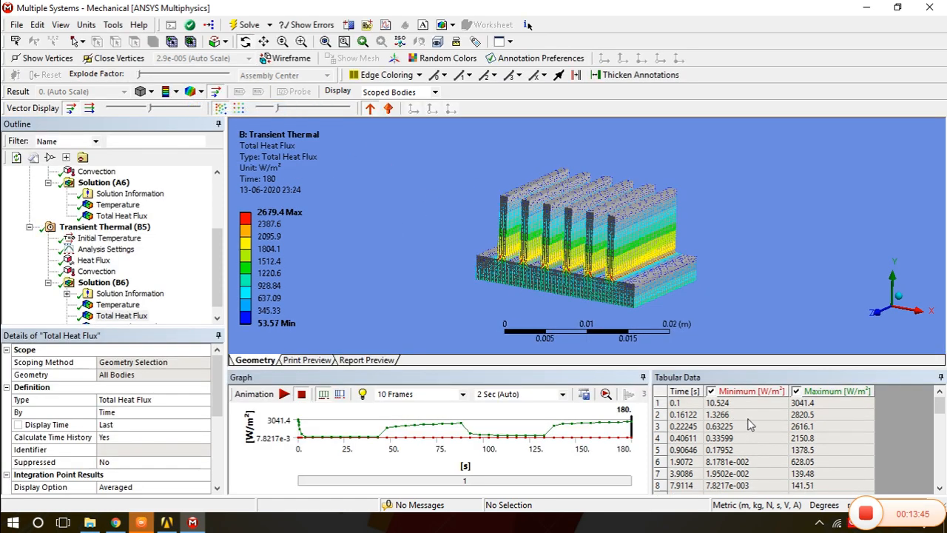
- Animate the transient total heat flux and directional heat flux results over the full 180 s and review their tabulated minimum and maximum values
{"action": "left_click", "coordinate": [299, 394]}
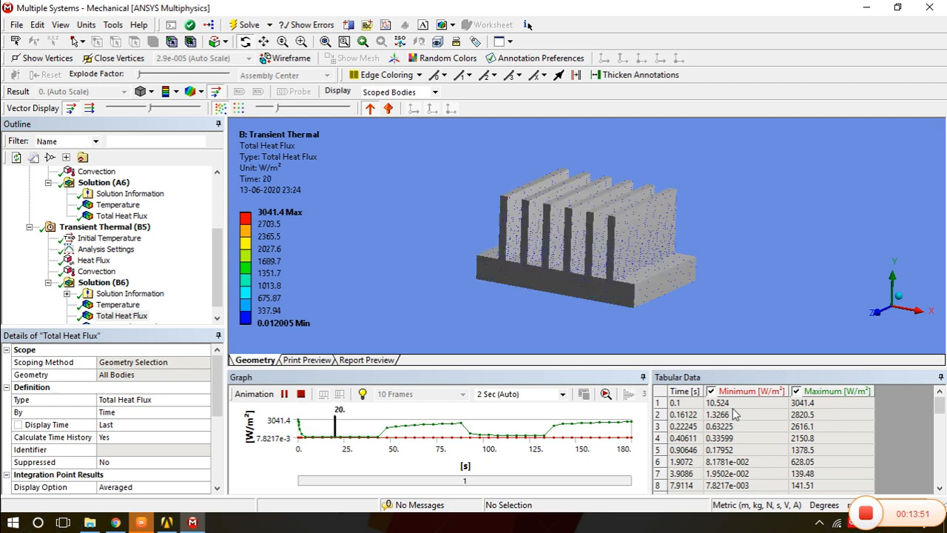
{"action": "scroll", "coordinate": [699, 444], "scroll_direction": "down", "scroll_amount": 2}
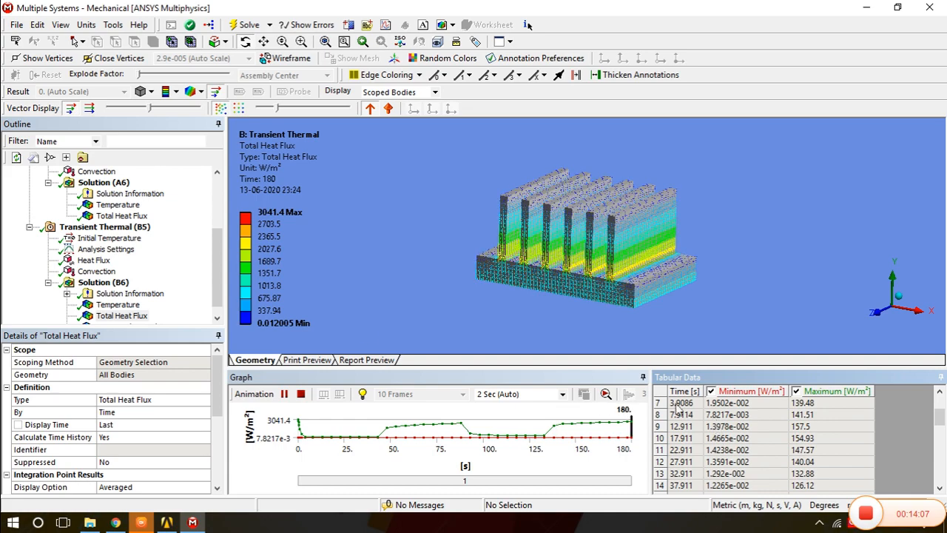
{"action": "left_click", "coordinate": [142, 314]}
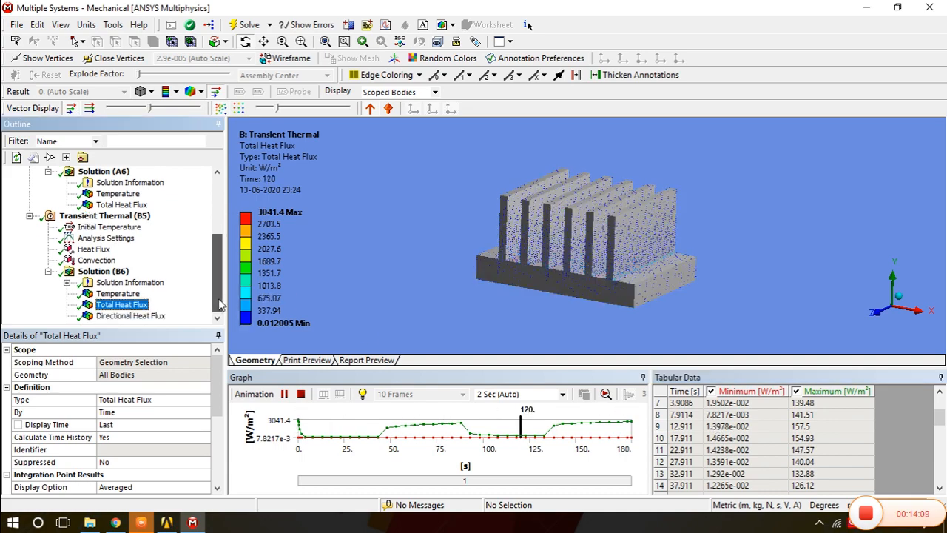
{"action": "left_click", "coordinate": [142, 315]}
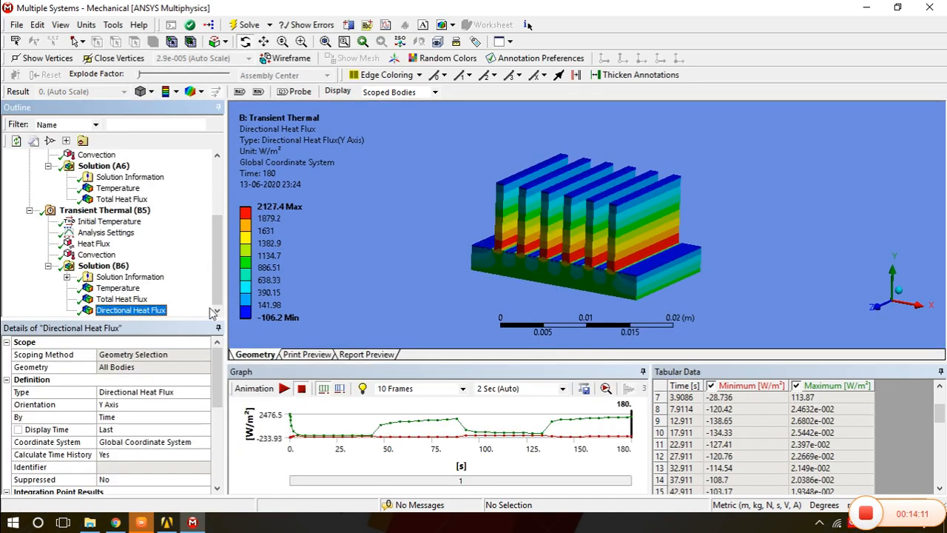
{"action": "left_click", "coordinate": [285, 393]}
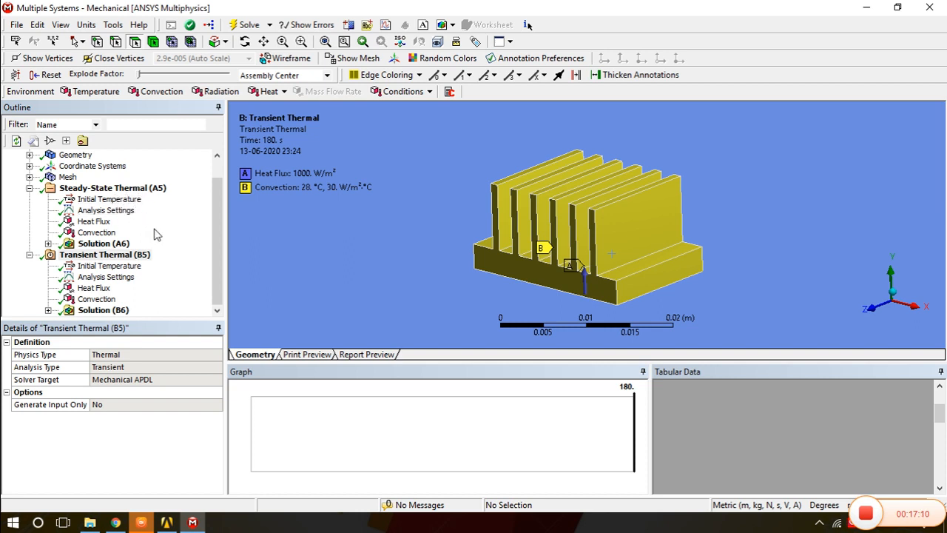
- Switch to Workbench and add a Static Structural system linked to the solution of the steady-state thermal system
{"action": "left_click", "coordinate": [216, 257]}
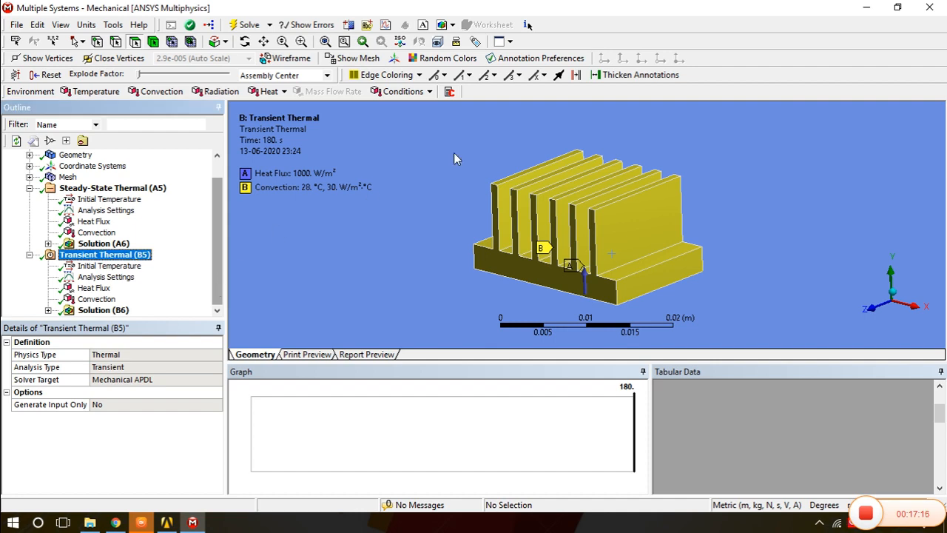
{"action": "left_click", "coordinate": [867, 13]}
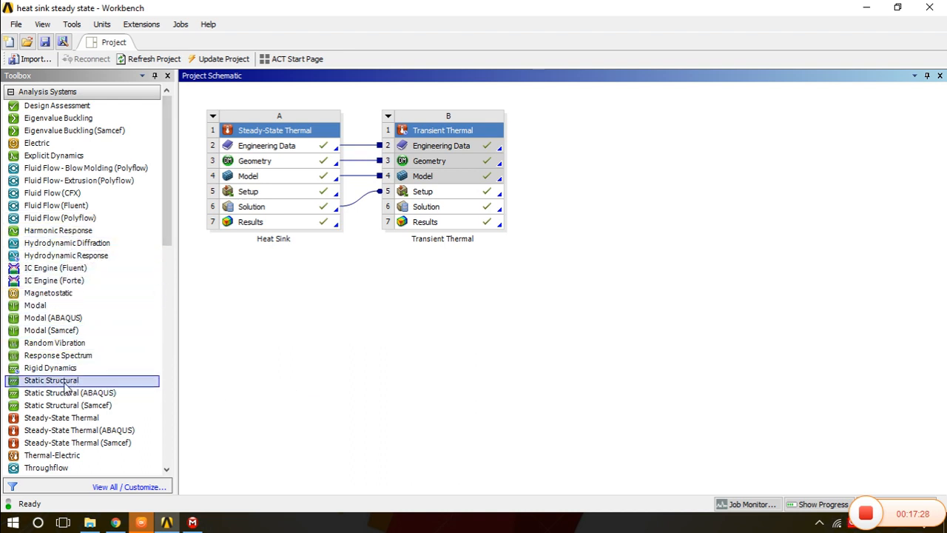
{"action": "left_click_drag", "start_coordinate": [64, 383], "coordinate": [277, 209]}
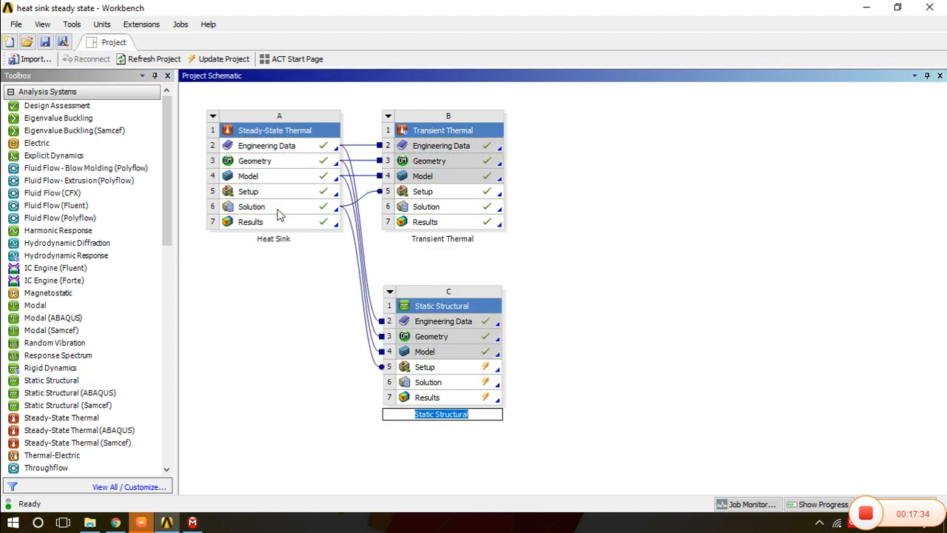
- Review the Aluminum Alloy's engineering data, including its isotropic secant coefficient of thermal expansion, and return to the project schematic
{"action": "double_click", "coordinate": [278, 152]}
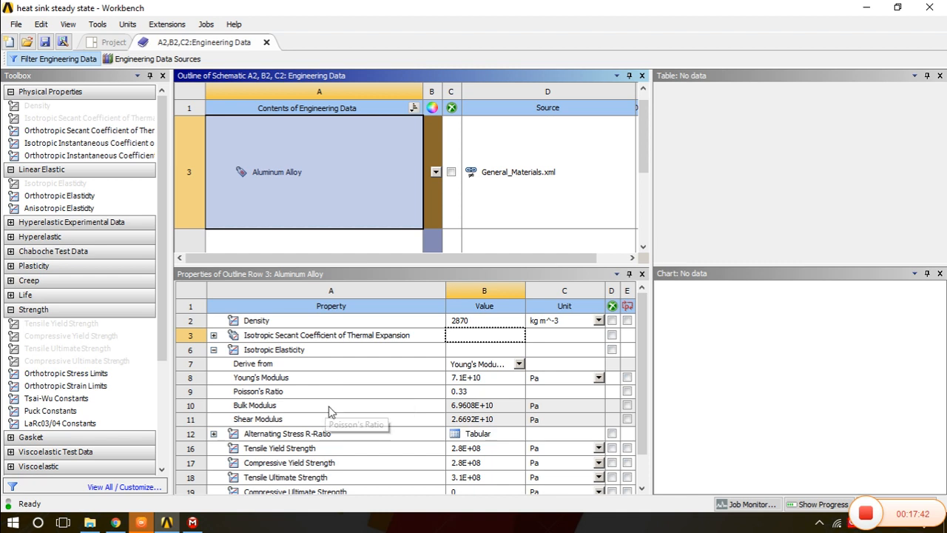
{"action": "scroll", "coordinate": [330, 407], "scroll_direction": "down", "scroll_amount": 1}
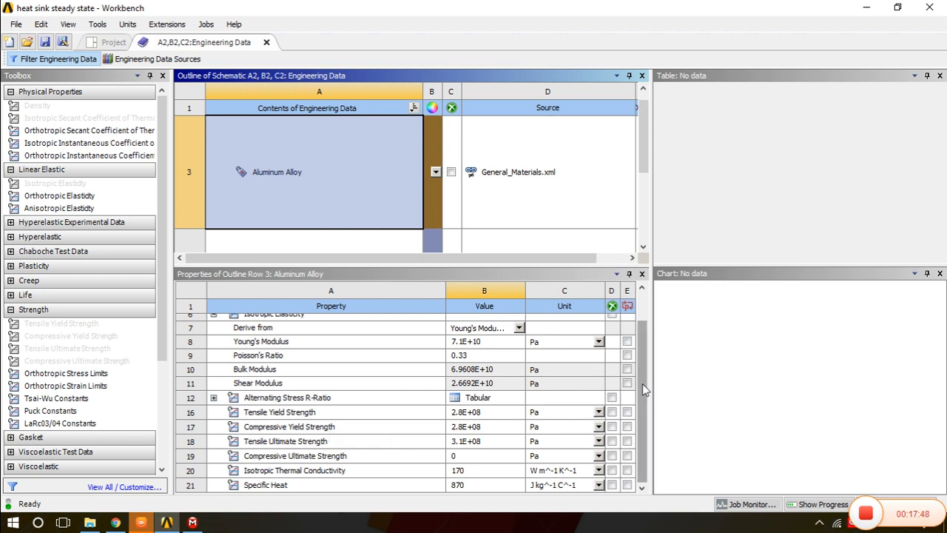
{"action": "left_click_drag", "start_coordinate": [642, 381], "coordinate": [642, 351]}
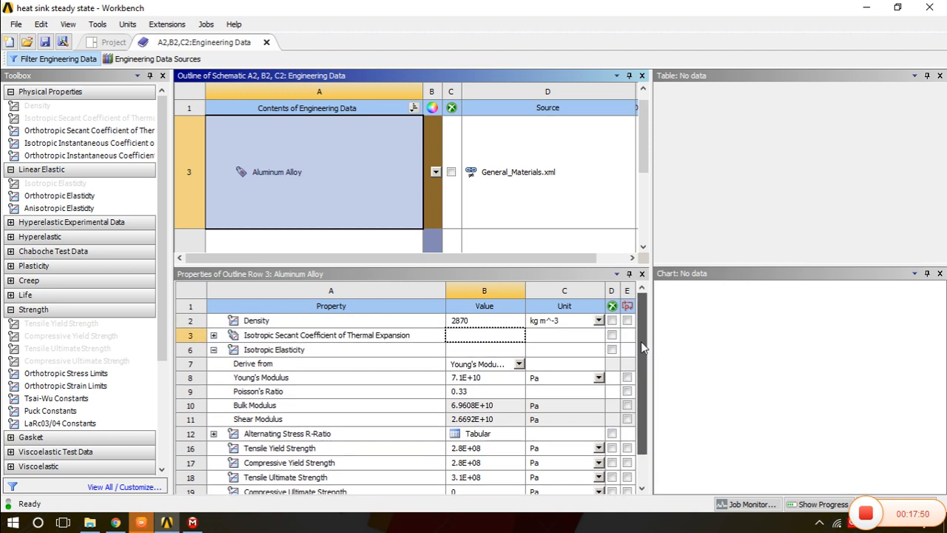
{"action": "left_click", "coordinate": [386, 340]}
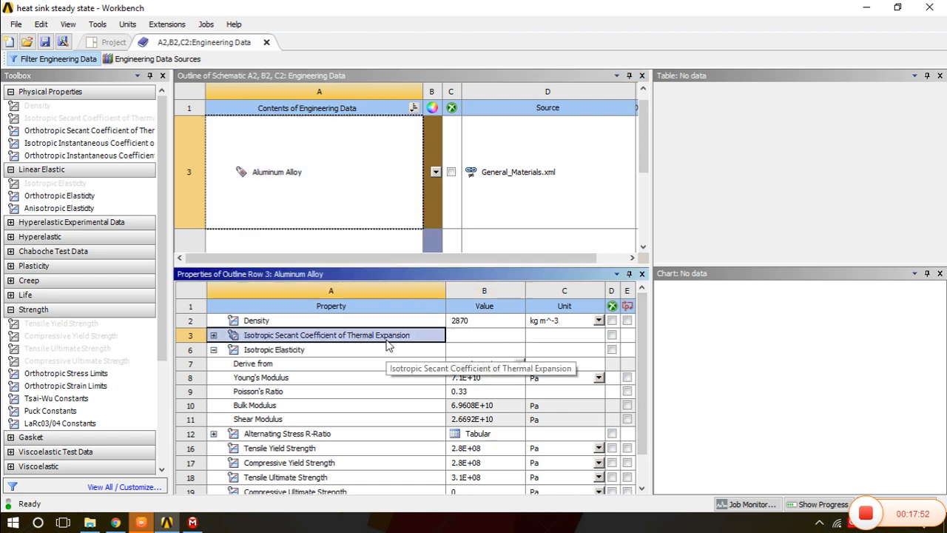
{"action": "left_click", "coordinate": [213, 336]}
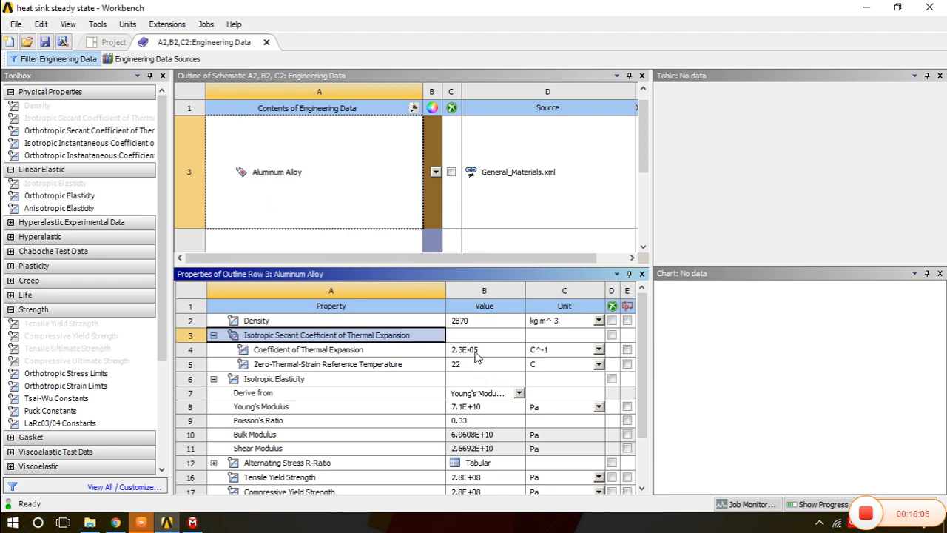
{"action": "left_click", "coordinate": [267, 43]}
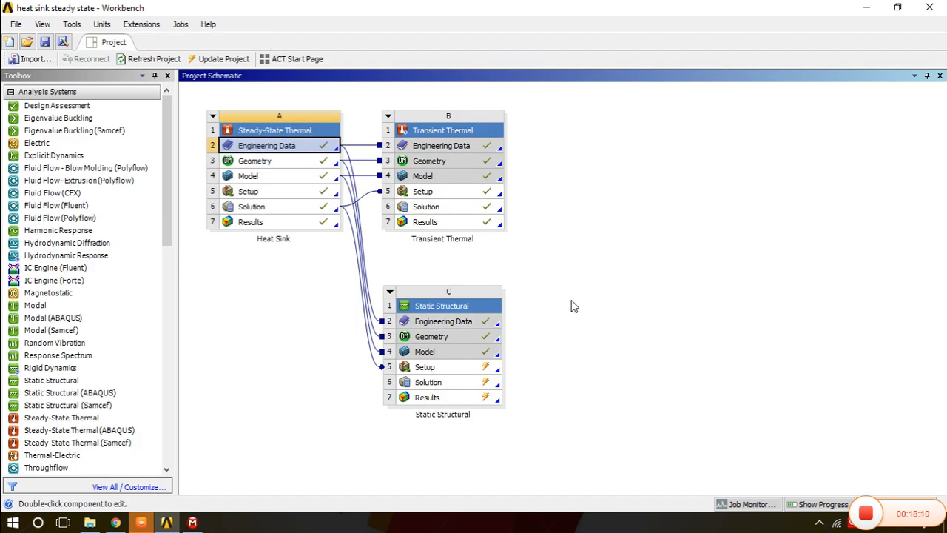
- Open the static structural system's setup in Mechanical and inspect its branch with the imported load and the heat sink geometry
{"action": "double_click", "coordinate": [427, 368]}
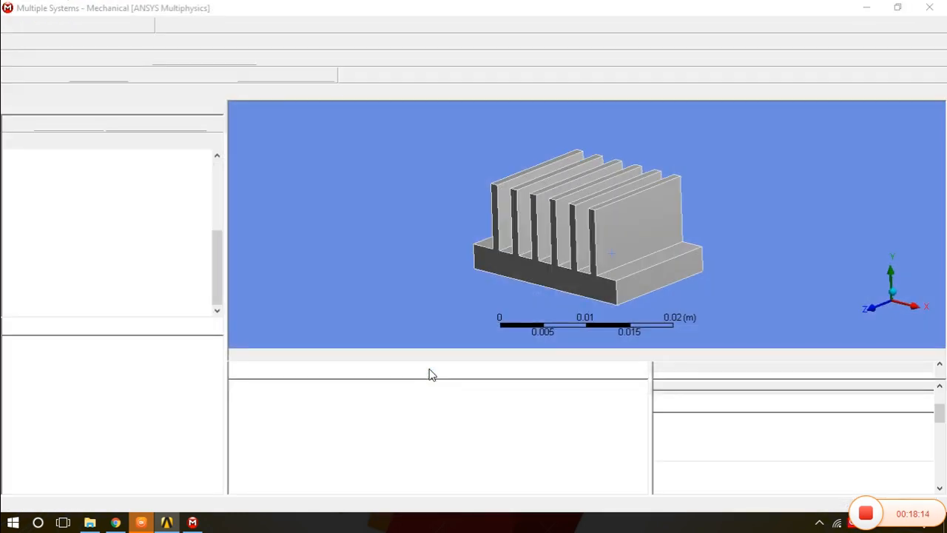
{"action": "mouse_move", "coordinate": [520, 267]}
{"action": "middle_mouse_down"}
{"action": "mouse_move", "coordinate": [513, 219]}
{"action": "mouse_move", "coordinate": [512, 262]}
{"action": "mouse_move", "coordinate": [567, 250]}
{"action": "middle_mouse_up"}
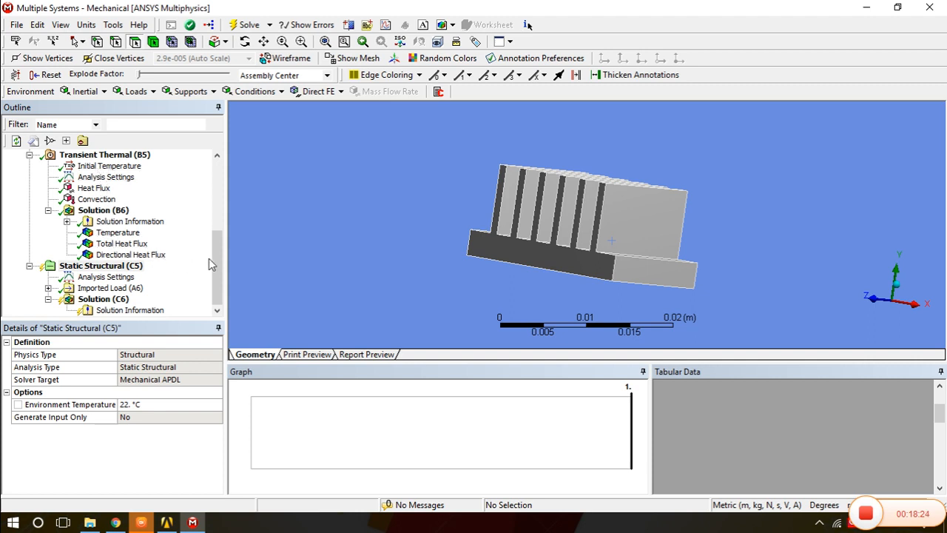
{"action": "mouse_move", "coordinate": [217, 262]}
{"action": "left_mouse_down"}
{"action": "mouse_move", "coordinate": [220, 174]}
{"action": "mouse_move", "coordinate": [225, 274]}
{"action": "left_mouse_up"}
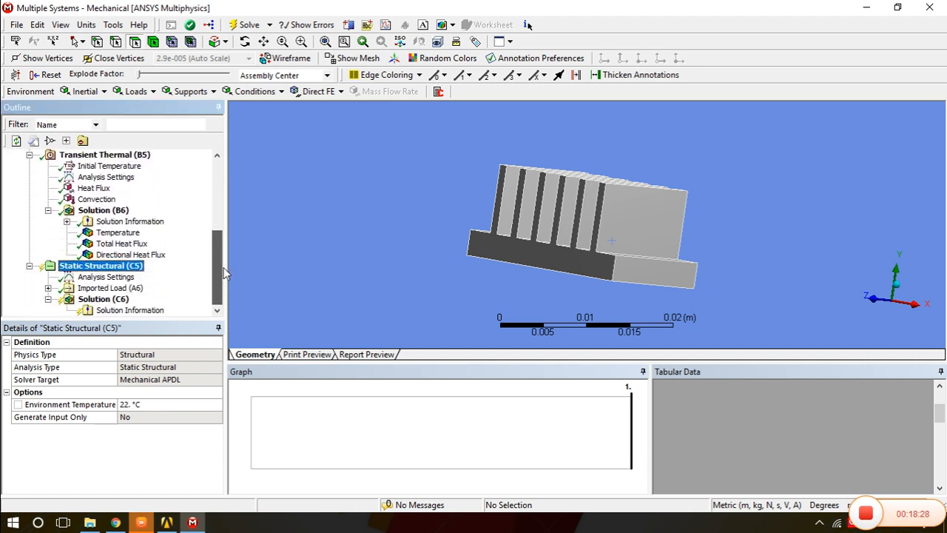
{"action": "mouse_move", "coordinate": [514, 228]}
{"action": "middle_mouse_down"}
{"action": "mouse_move", "coordinate": [505, 234]}
{"action": "mouse_move", "coordinate": [531, 228]}
{"action": "middle_mouse_up"}
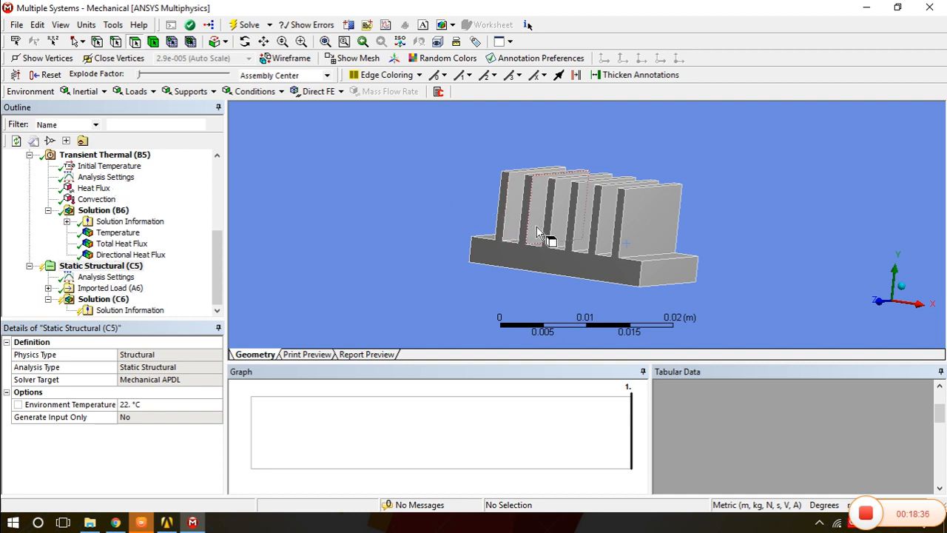
{"action": "middle_click_drag", "start_coordinate": [538, 231], "coordinate": [566, 212]}
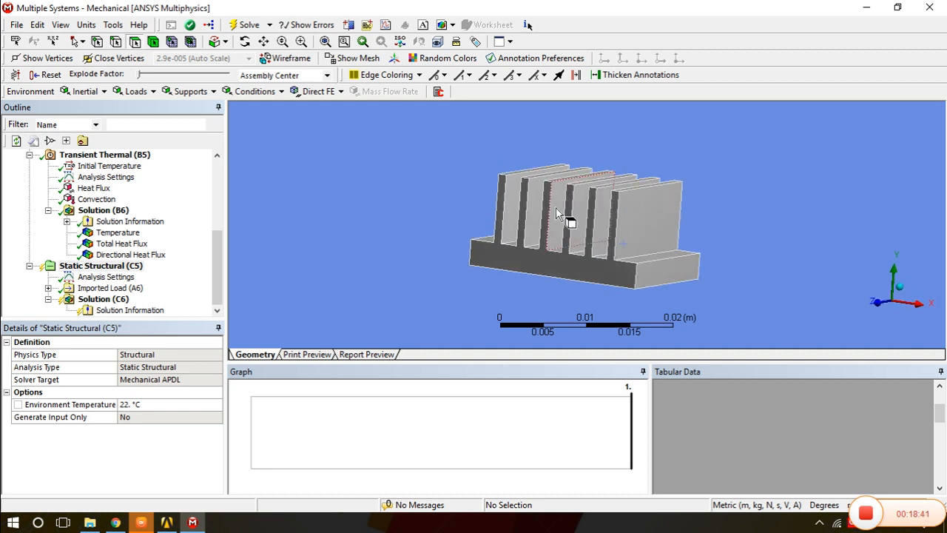
- Add a fixed support to the static structural analysis on the bottom face of the heat sink base
{"action": "right_click", "coordinate": [128, 267]}
{"action": "mouse_move", "coordinate": [157, 276]}
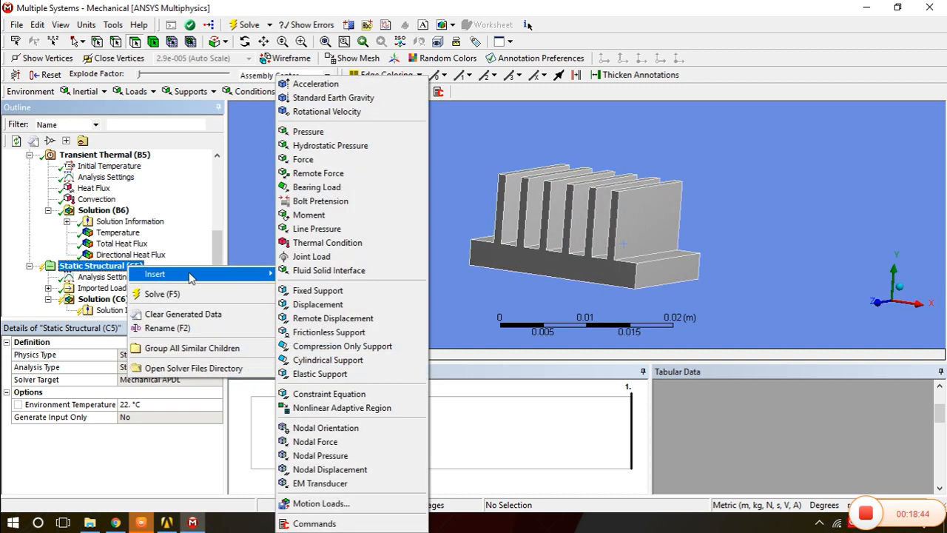
{"action": "left_click", "coordinate": [301, 292]}
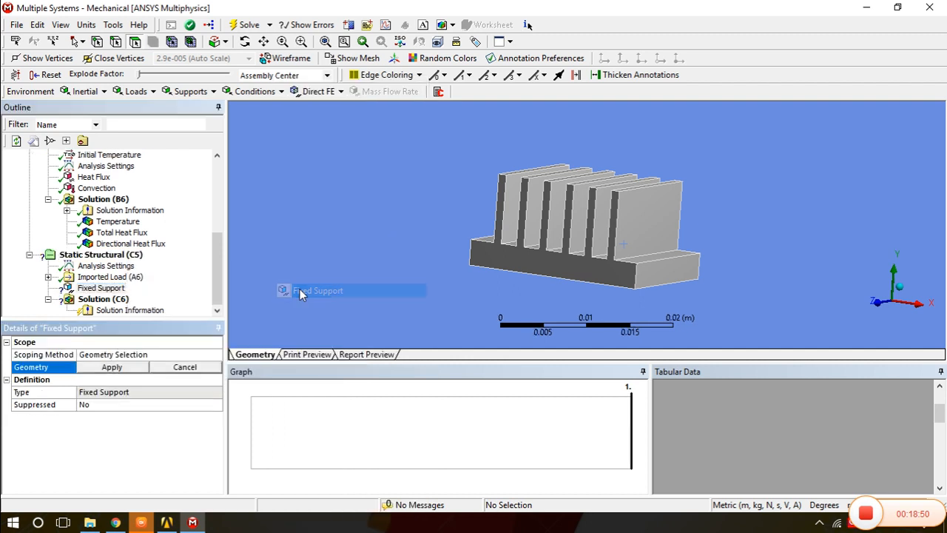
{"action": "middle_click_drag", "start_coordinate": [484, 275], "coordinate": [510, 244]}
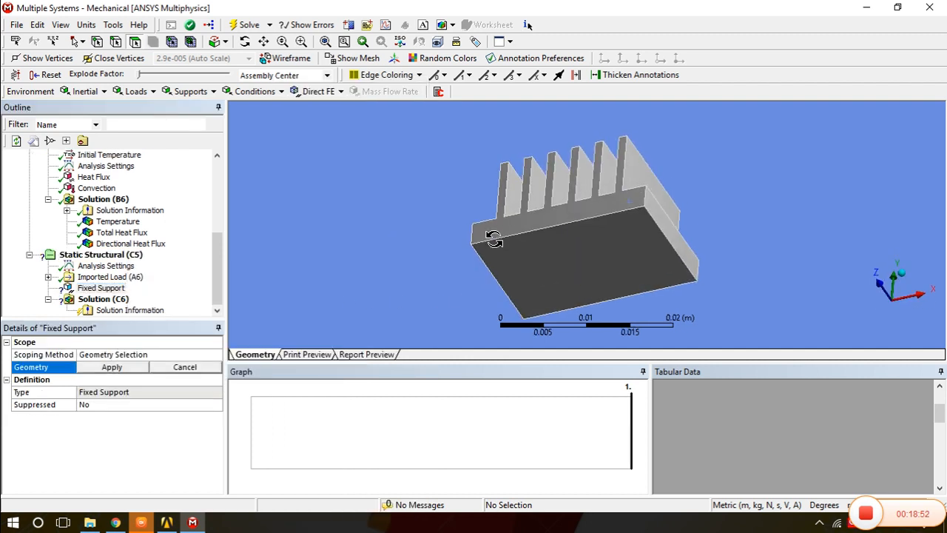
{"action": "left_click", "coordinate": [531, 263]}
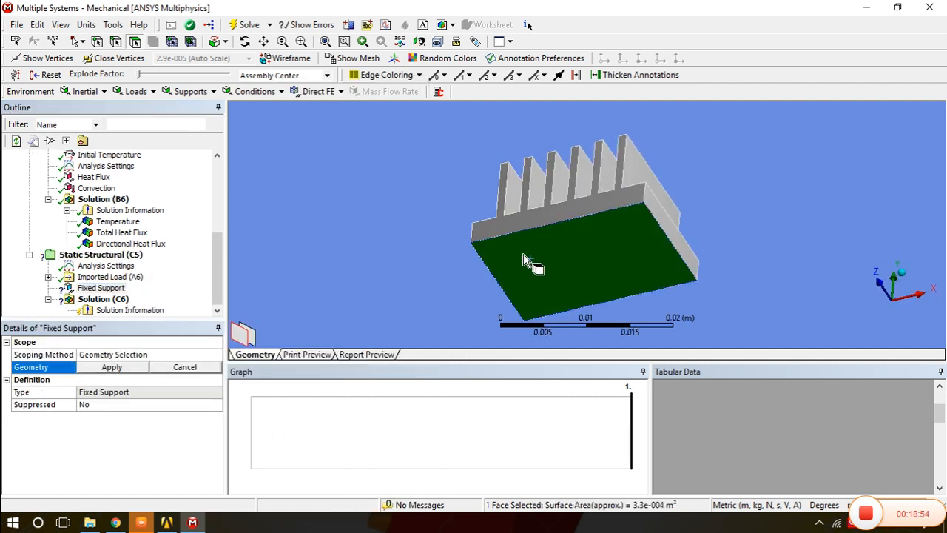
{"action": "middle_click_drag", "start_coordinate": [523, 232], "coordinate": [497, 279]}
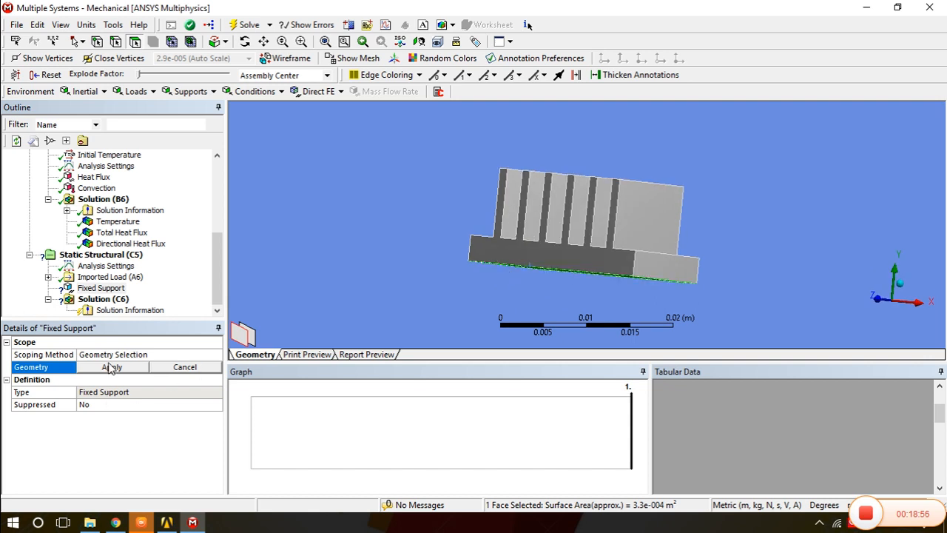
{"action": "left_click", "coordinate": [111, 368]}
{"action": "middle_click_drag", "start_coordinate": [512, 193], "coordinate": [460, 213]}
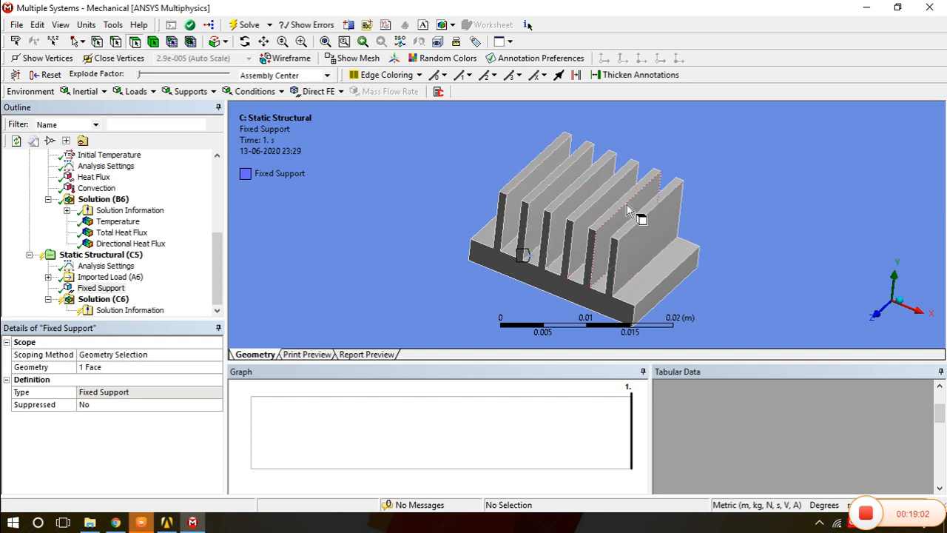
- Solve the static structural analysis with the imported thermal load and fixed support
{"action": "middle_click_drag", "start_coordinate": [630, 210], "coordinate": [625, 205]}
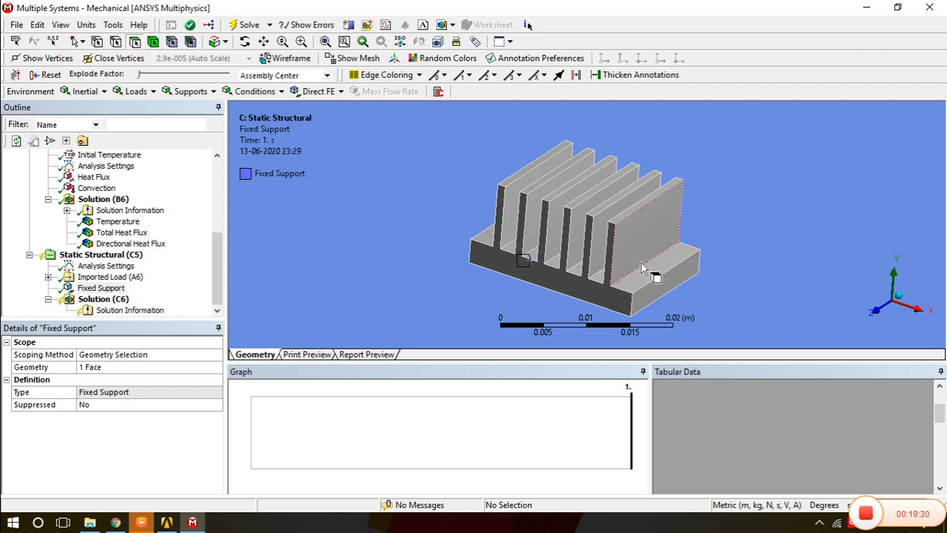
{"action": "middle_click_drag", "start_coordinate": [640, 262], "coordinate": [598, 268]}
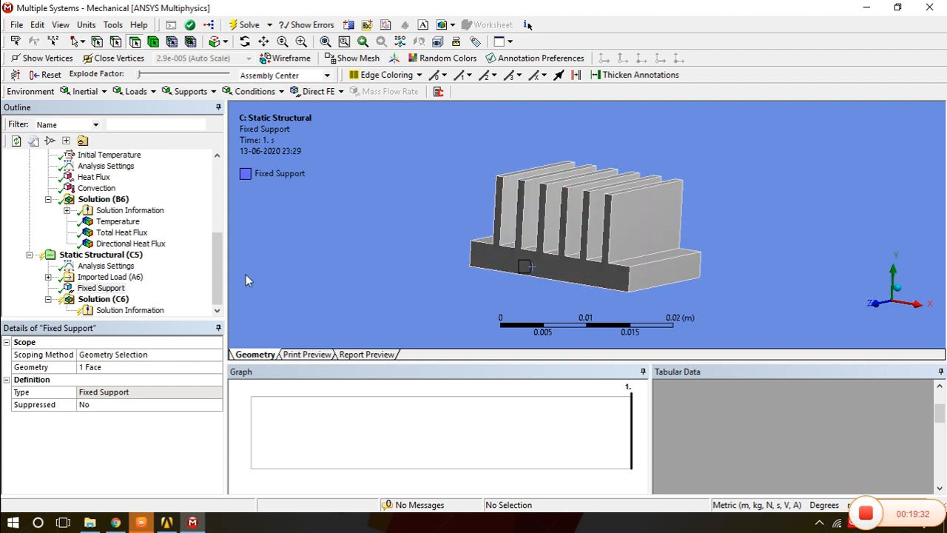
{"action": "middle_click_drag", "start_coordinate": [543, 229], "coordinate": [544, 236]}
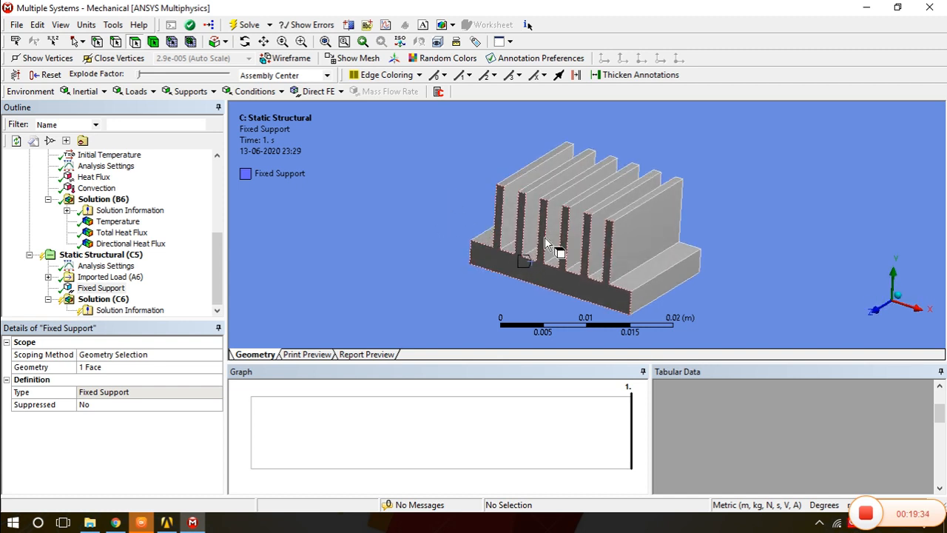
{"action": "left_click", "coordinate": [248, 26]}
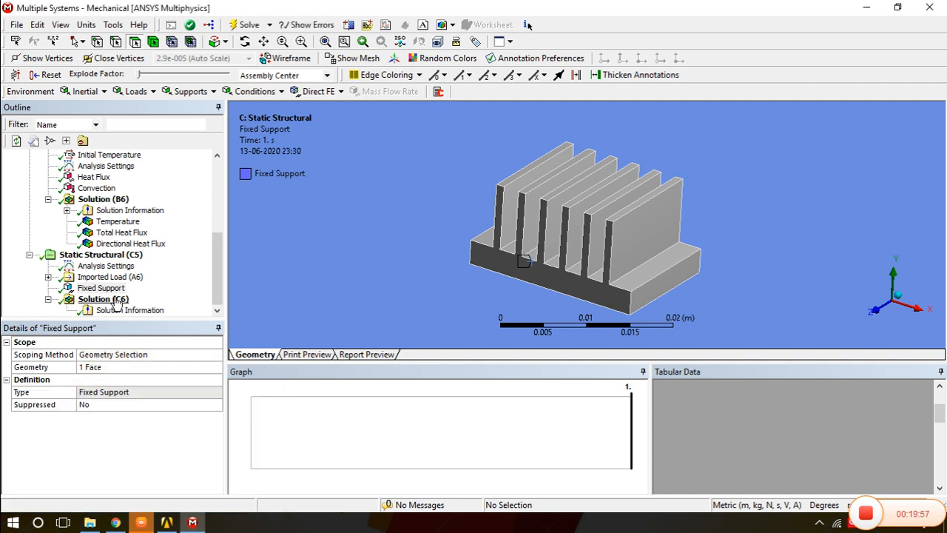
- Add a total deformation result for all bodies to the static structural solution
{"action": "left_click", "coordinate": [115, 299]}
{"action": "right_click", "coordinate": [117, 299]}
{"action": "mouse_move", "coordinate": [261, 309]}
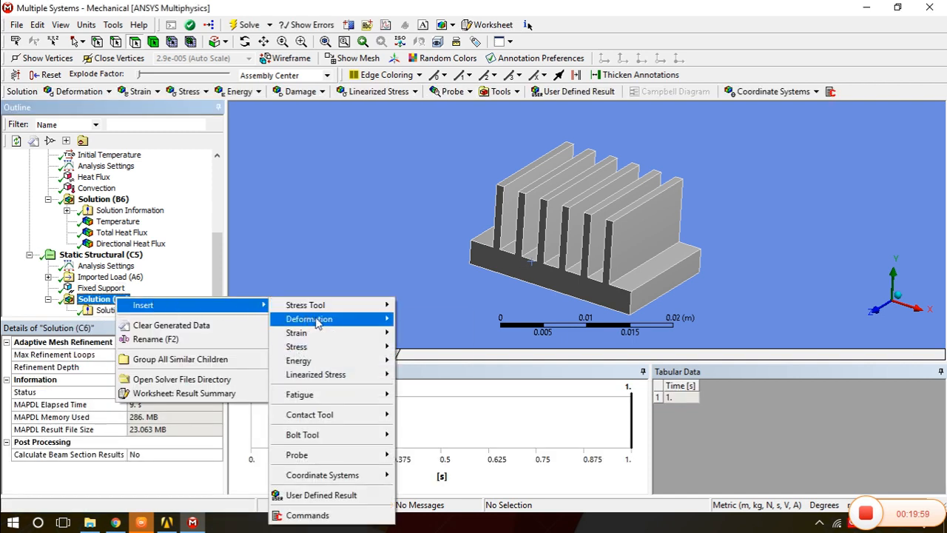
{"action": "mouse_move", "coordinate": [318, 319]}
{"action": "left_click", "coordinate": [416, 320]}
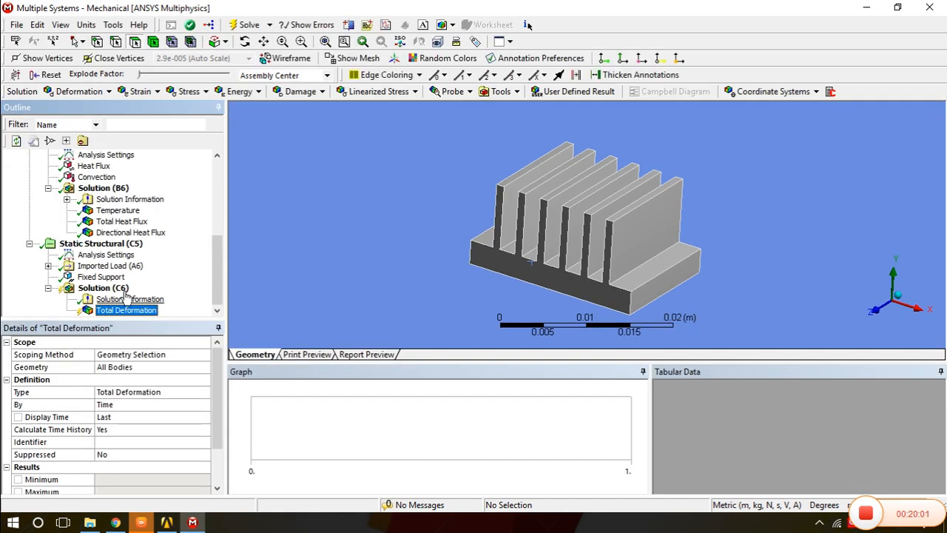
- Add an equivalent (von-Mises) stress result for all bodies to the static structural solution
{"action": "right_click", "coordinate": [113, 288]}
{"action": "mouse_move", "coordinate": [260, 299]}
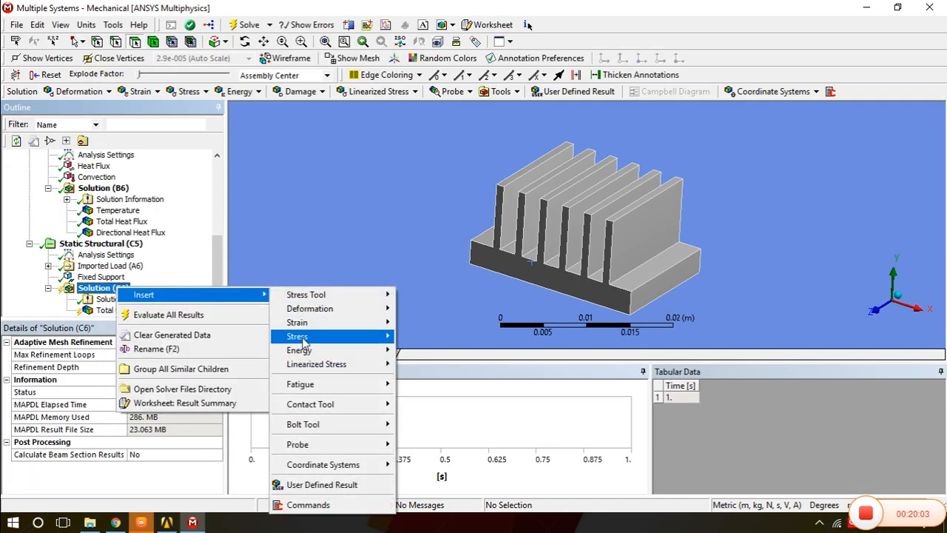
{"action": "mouse_move", "coordinate": [303, 336]}
{"action": "left_click", "coordinate": [419, 342]}
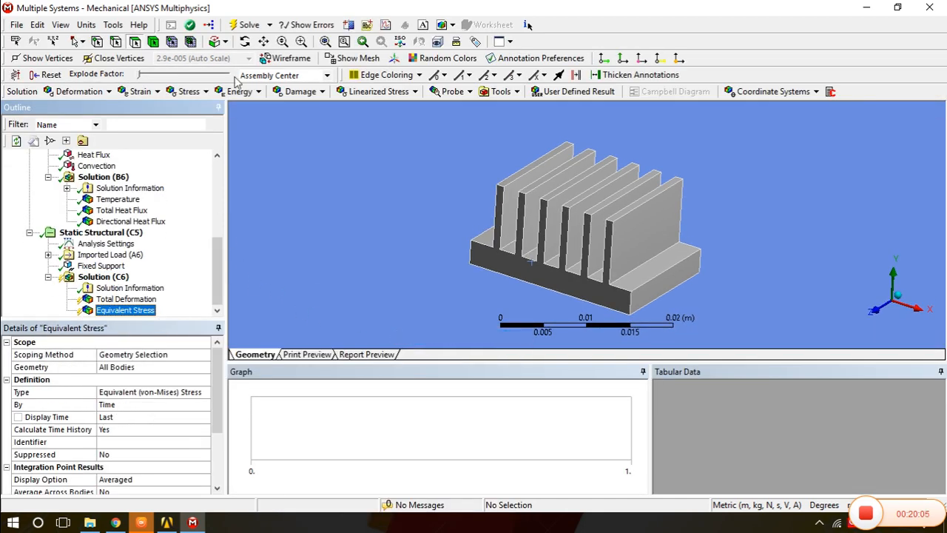
- Evaluate the added static structural results and display the total deformation of the heat sink
{"action": "left_click", "coordinate": [250, 25]}
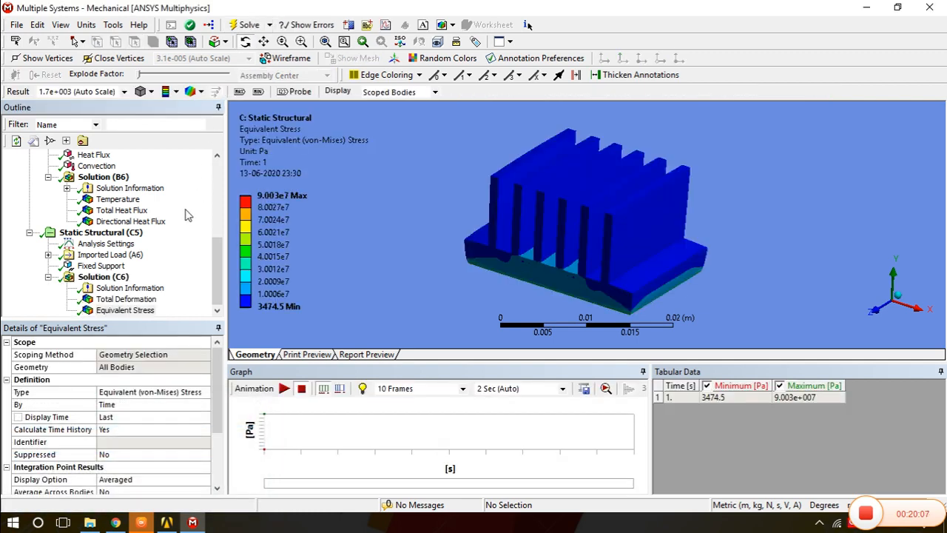
{"action": "left_click", "coordinate": [152, 299]}
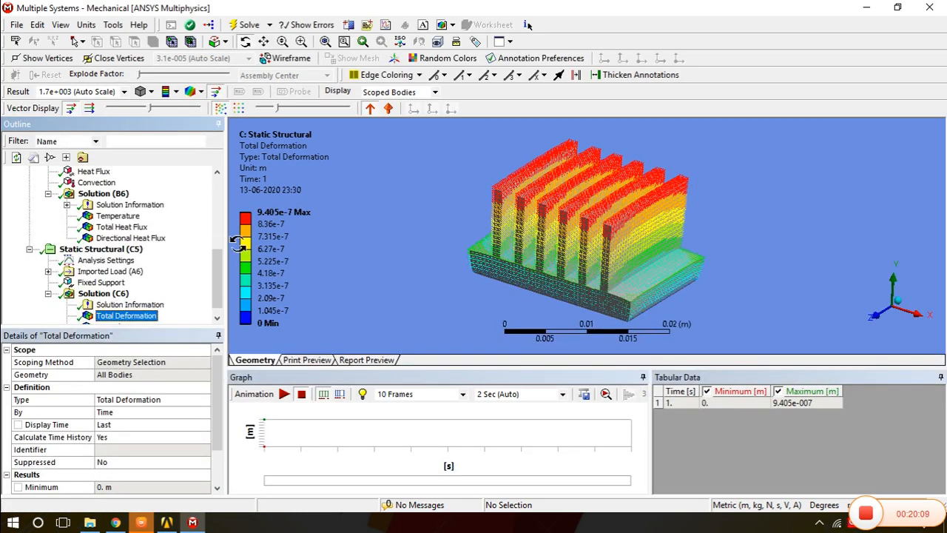
- Animate the static structural total deformation result and examine how the heat sink fins and base deform
{"action": "middle_click_drag", "start_coordinate": [567, 250], "coordinate": [567, 253]}
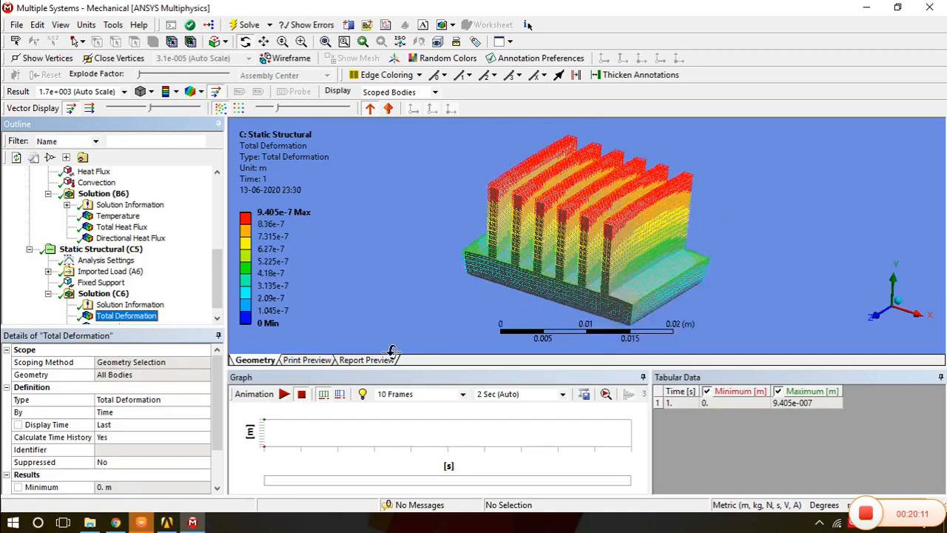
{"action": "left_click", "coordinate": [283, 394]}
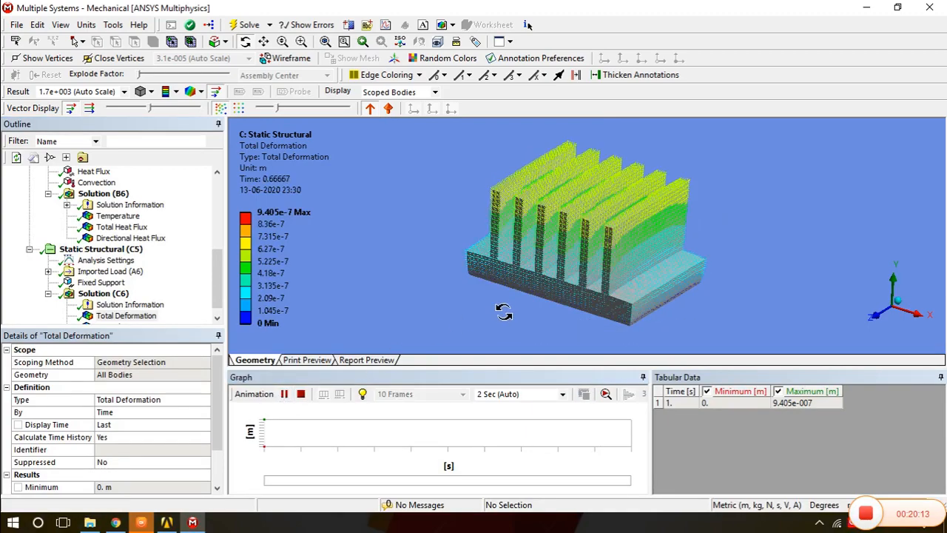
{"action": "left_click_drag", "start_coordinate": [614, 331], "coordinate": [577, 303]}
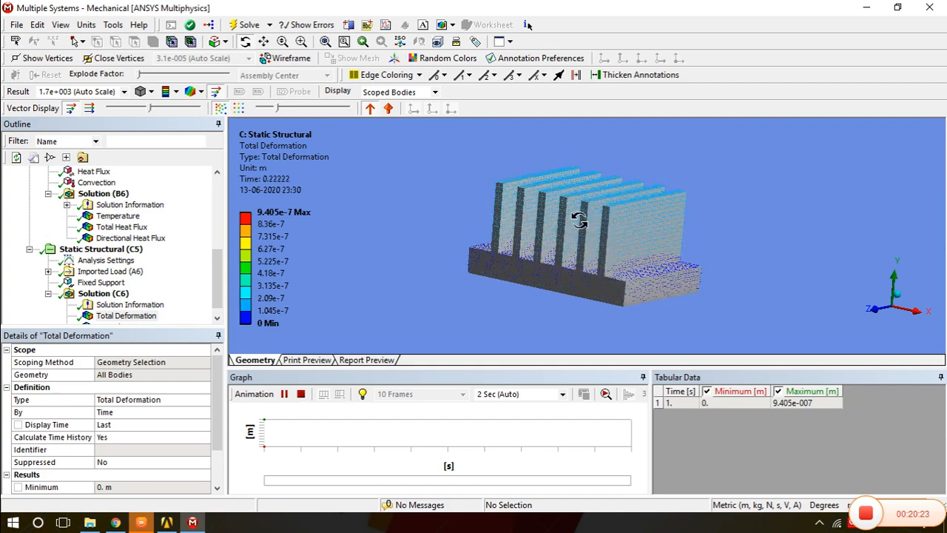
{"action": "left_click_drag", "start_coordinate": [539, 201], "coordinate": [537, 210]}
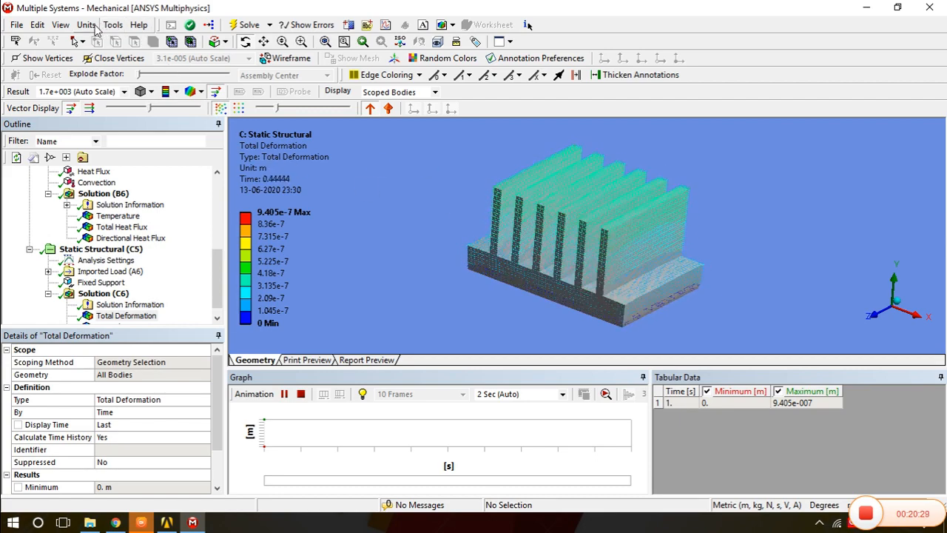
- Switch the unit system to Metric (mm, kg, N, s, mV, mA) and replay the total deformation animation
{"action": "left_click", "coordinate": [86, 25]}
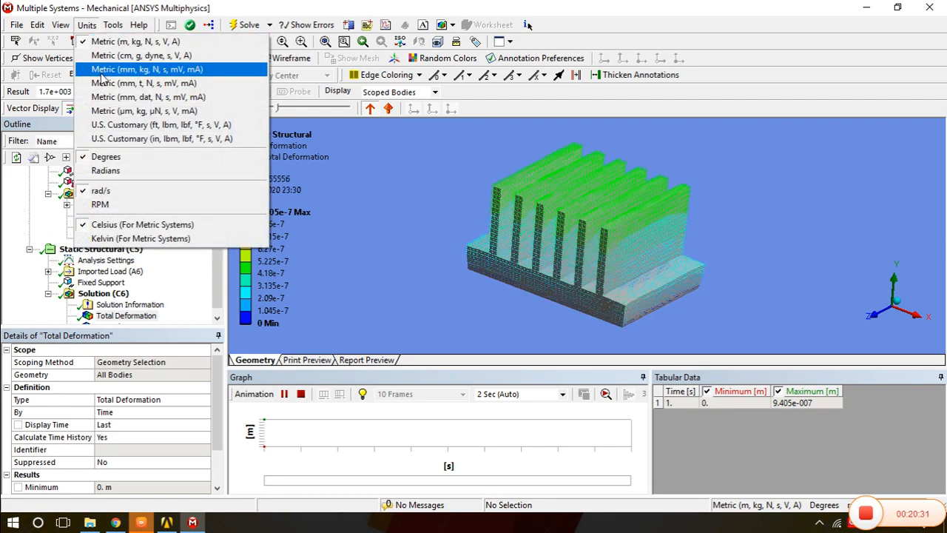
{"action": "left_click", "coordinate": [101, 75]}
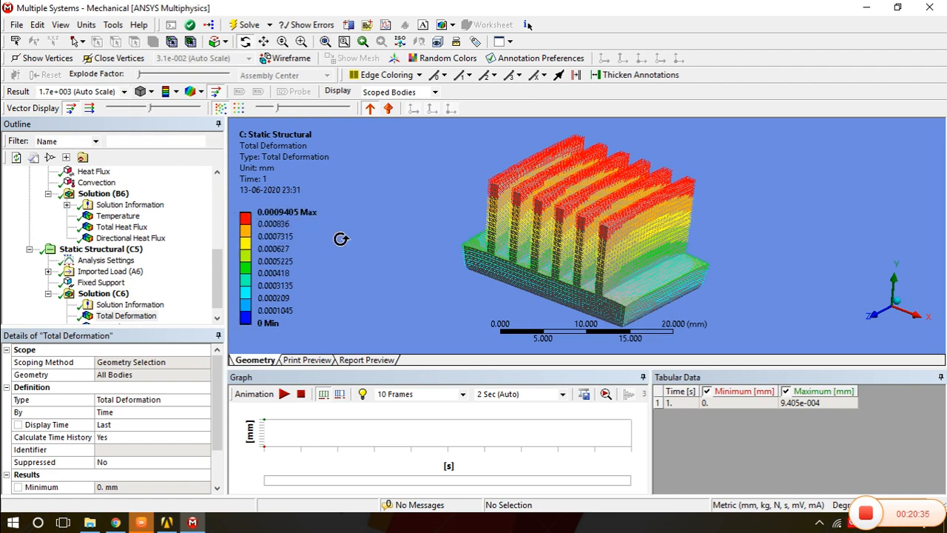
{"action": "left_click_drag", "start_coordinate": [530, 226], "coordinate": [554, 239]}
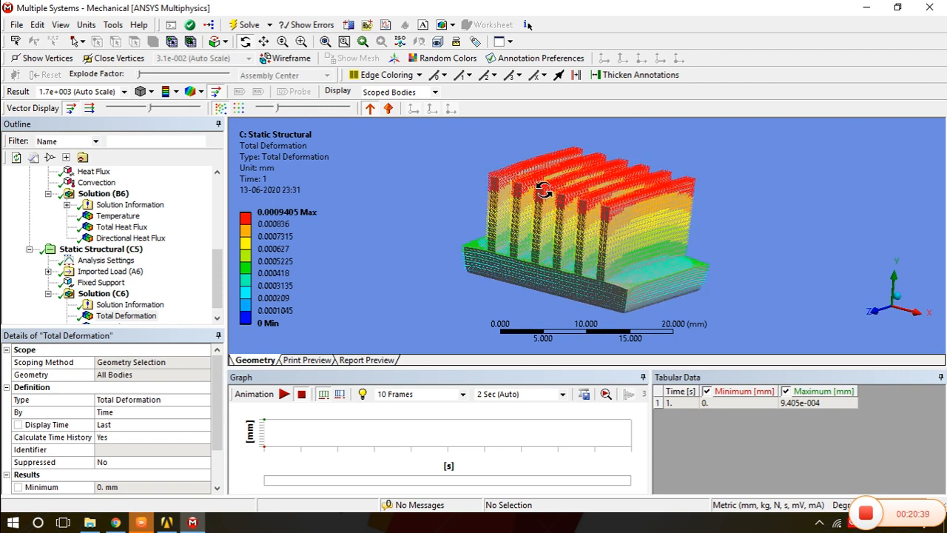
{"action": "left_click", "coordinate": [284, 394]}
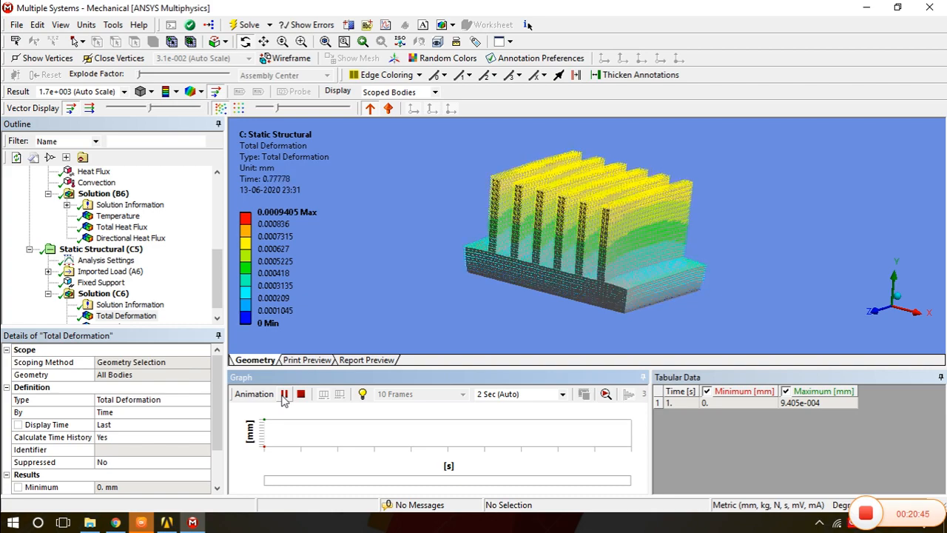
- Display the equivalent (von-Mises) stress result and examine its distribution over the heat sink's fins, base edges and underside
{"action": "left_click", "coordinate": [217, 318]}
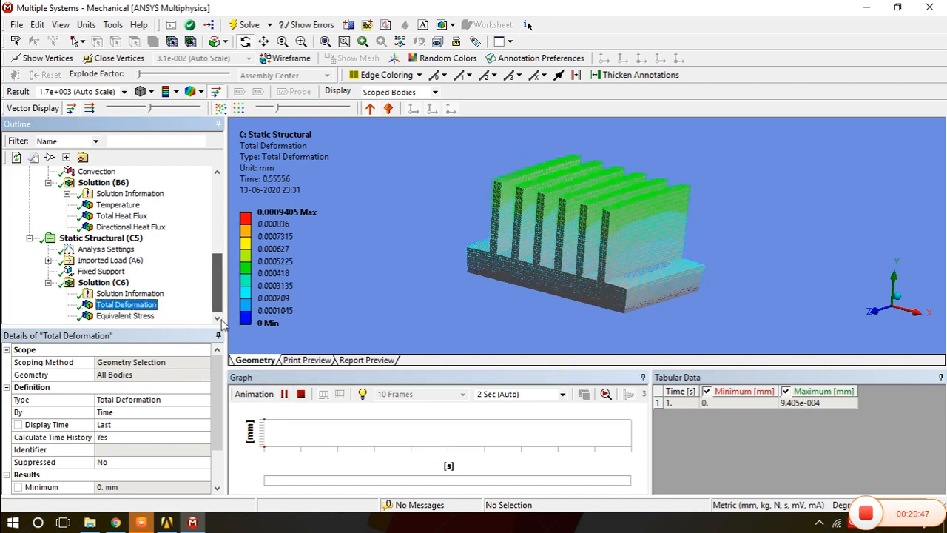
{"action": "left_click", "coordinate": [134, 316]}
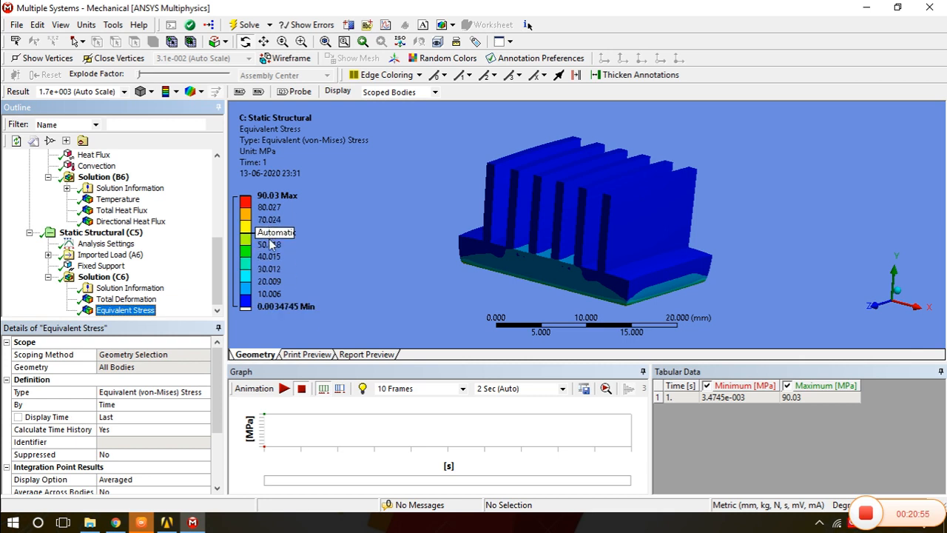
{"action": "middle_click_drag", "start_coordinate": [501, 212], "coordinate": [516, 238]}
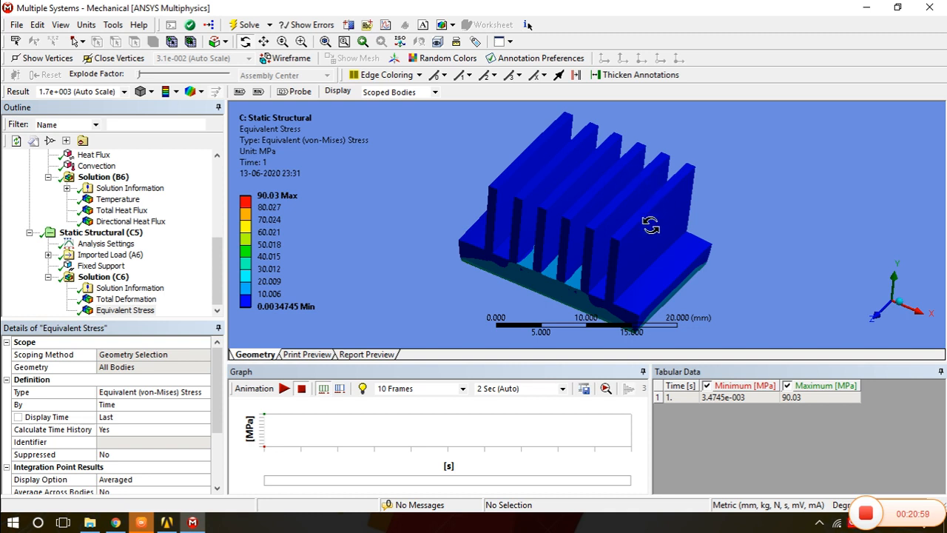
{"action": "middle_click_drag", "start_coordinate": [650, 226], "coordinate": [503, 177]}
{"action": "middle_click_drag", "start_coordinate": [626, 228], "coordinate": [604, 174]}
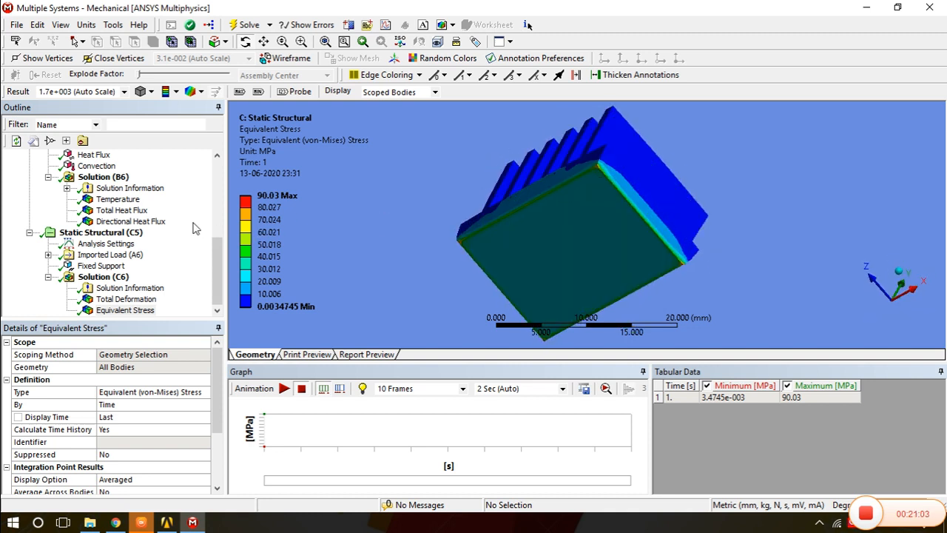
{"action": "middle_click_drag", "start_coordinate": [349, 201], "coordinate": [531, 223]}
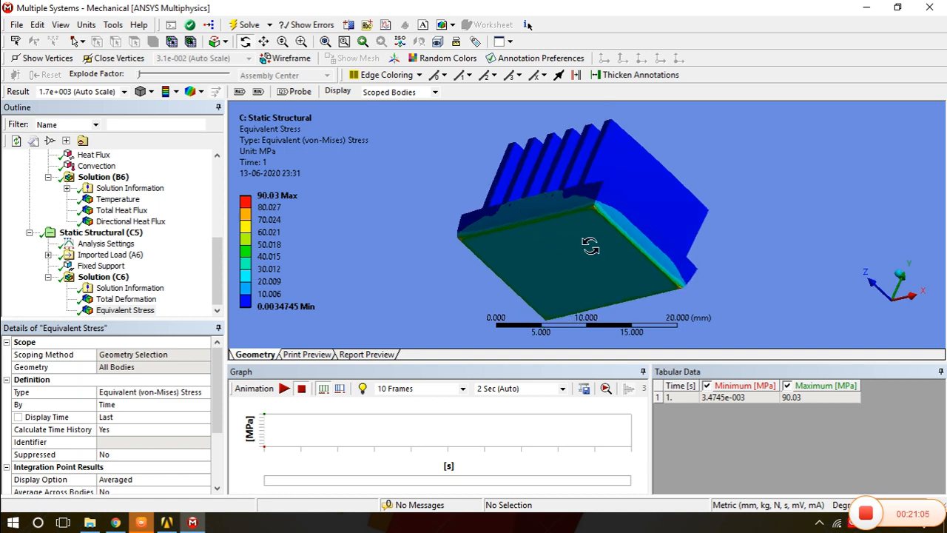
{"action": "middle_click_drag", "start_coordinate": [545, 254], "coordinate": [552, 261]}
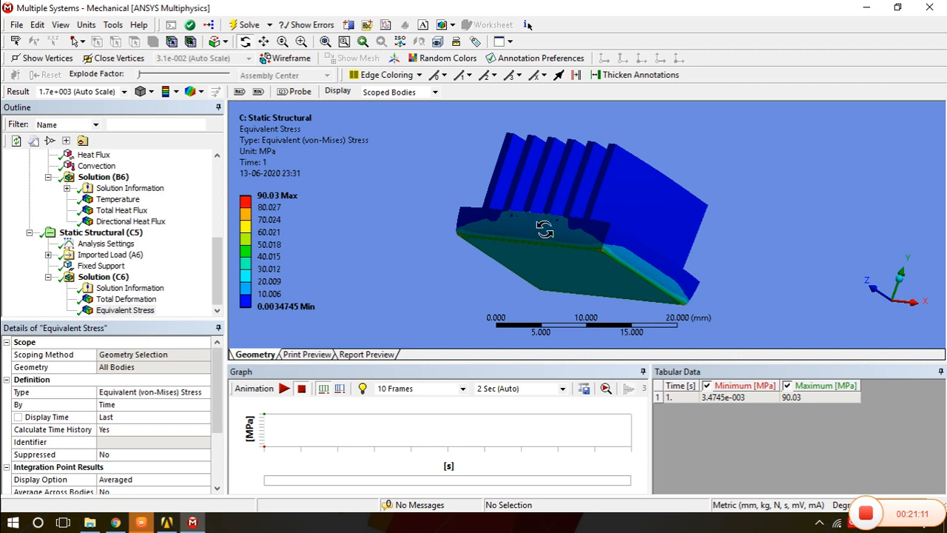
{"action": "middle_click_drag", "start_coordinate": [545, 228], "coordinate": [521, 276]}
{"action": "middle_click_drag", "start_coordinate": [585, 215], "coordinate": [630, 207]}
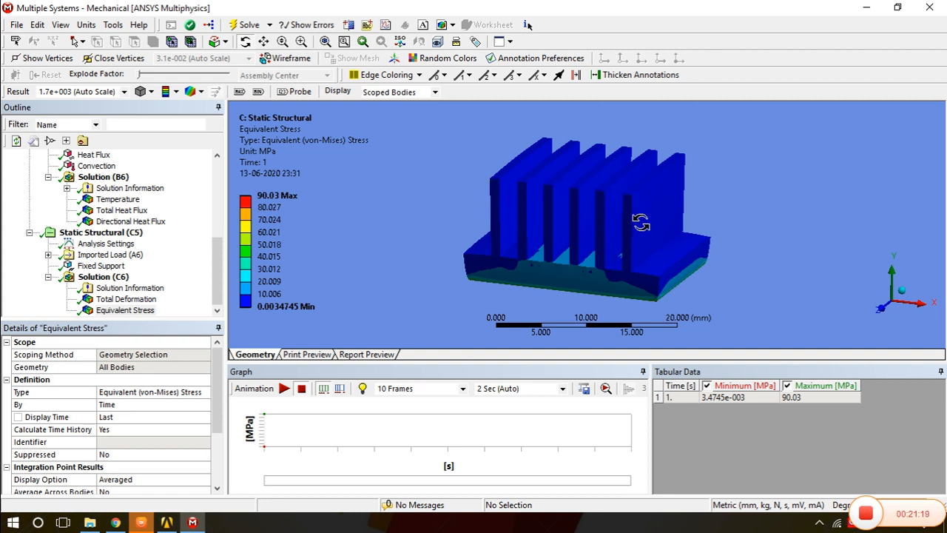
{"action": "middle_click_drag", "start_coordinate": [640, 221], "coordinate": [506, 190]}
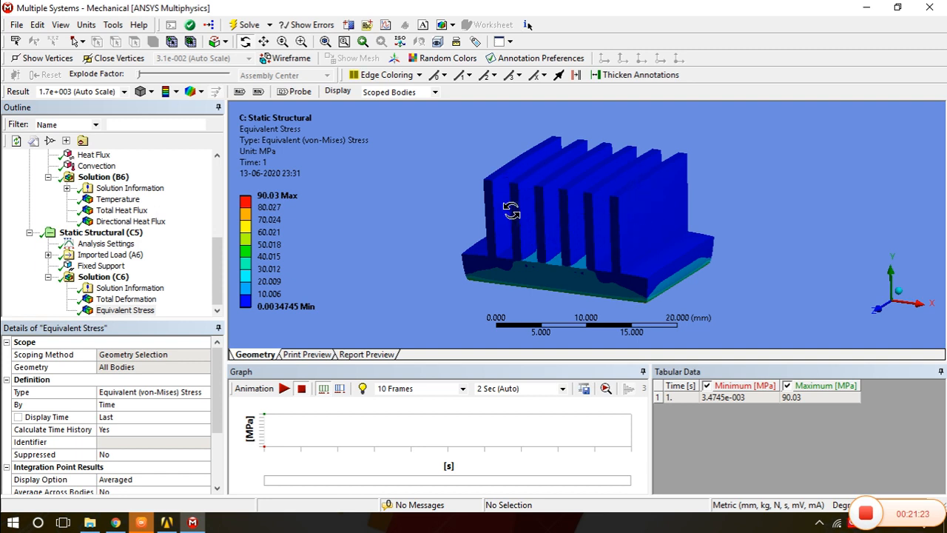
{"action": "middle_click_drag", "start_coordinate": [599, 247], "coordinate": [547, 204]}
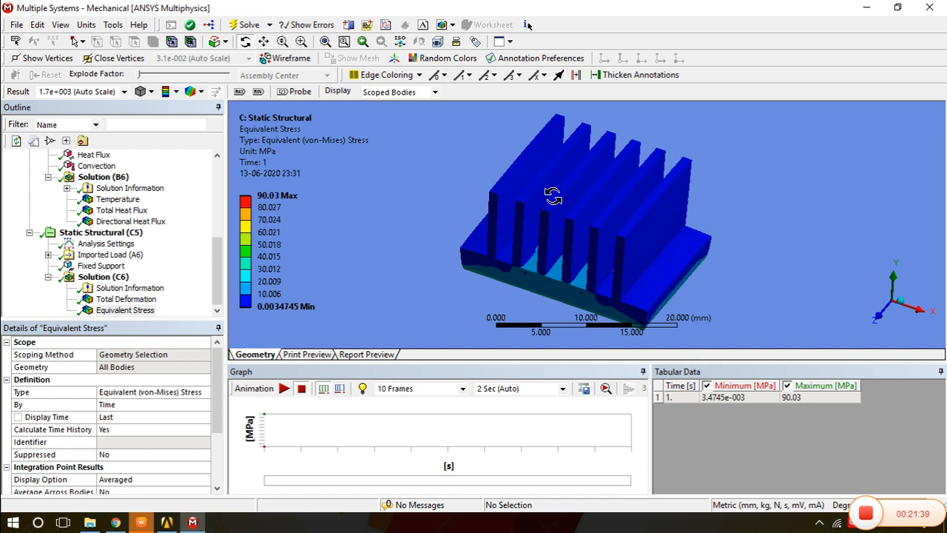
{"action": "left_click_drag", "start_coordinate": [552, 195], "coordinate": [545, 186]}
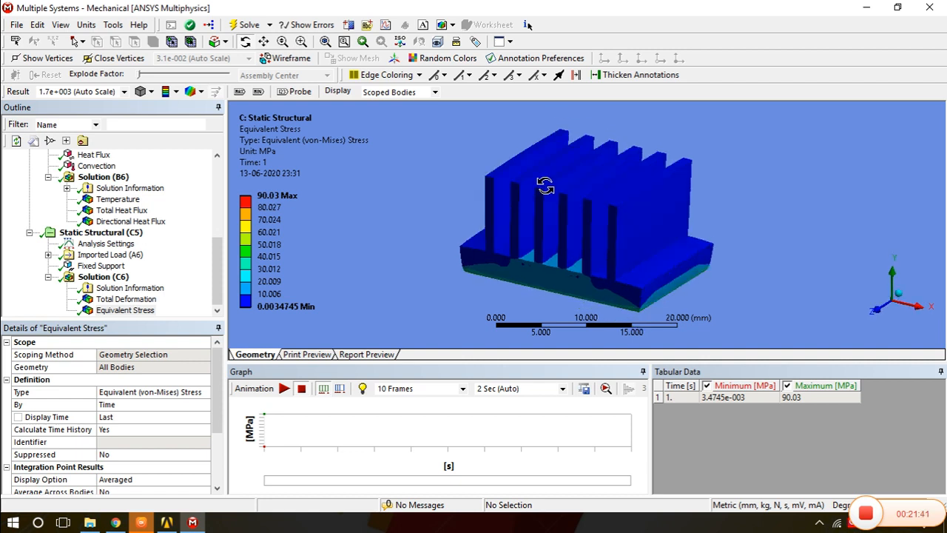